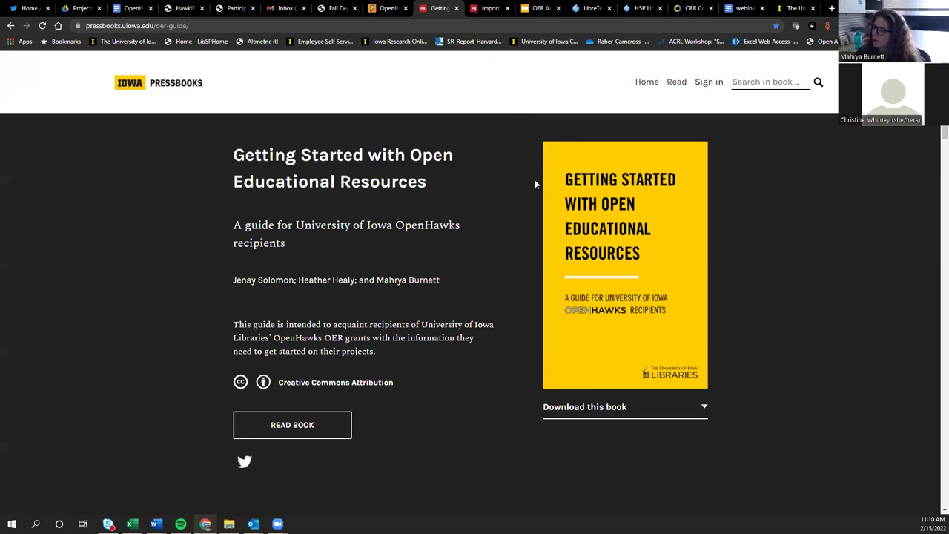
Open the Getting Started with Open Educational Resources guide for reading and expand its table of contents on the introduction page
{"action": "scroll", "coordinate": [527, 174], "scroll_direction": "down", "scroll_amount": 1}
{"action": "scroll", "coordinate": [530, 169], "scroll_direction": "up", "scroll_amount": 1}
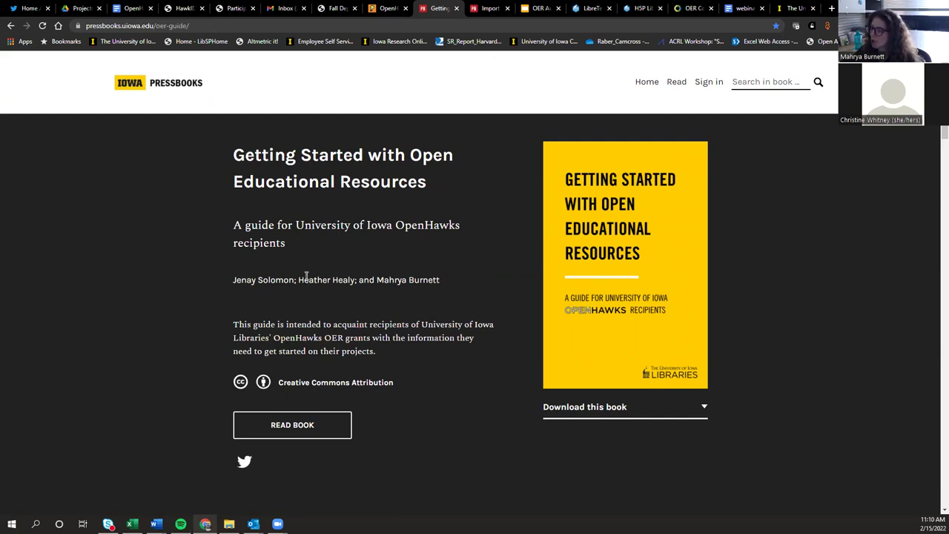
{"action": "scroll", "coordinate": [333, 286], "scroll_direction": "down", "scroll_amount": 2}
{"action": "scroll", "coordinate": [346, 297], "scroll_direction": "up", "scroll_amount": 1}
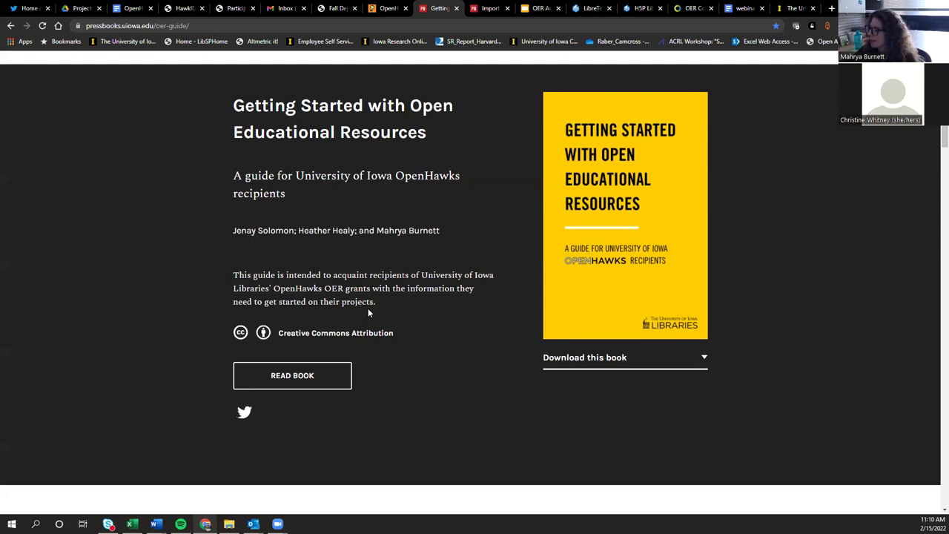
{"action": "left_click", "coordinate": [299, 378]}
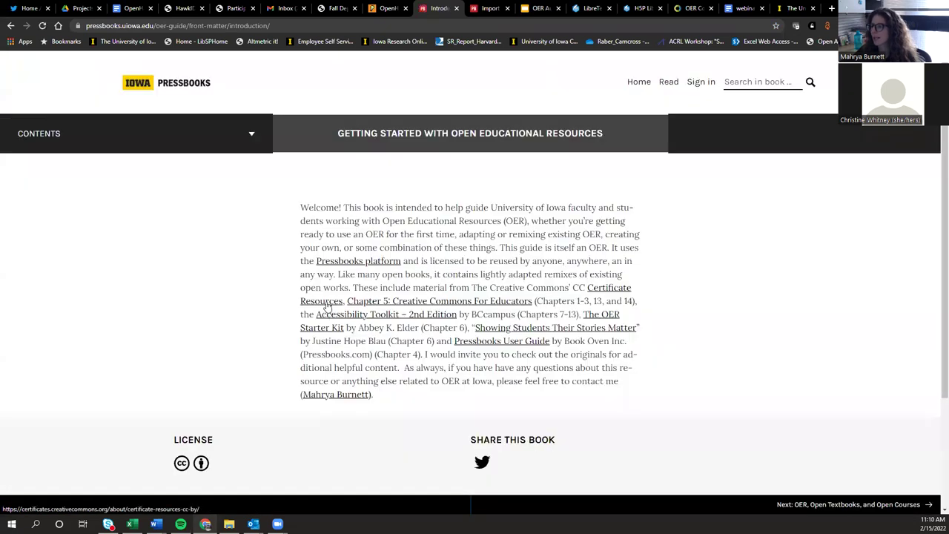
{"action": "left_click", "coordinate": [251, 135]}
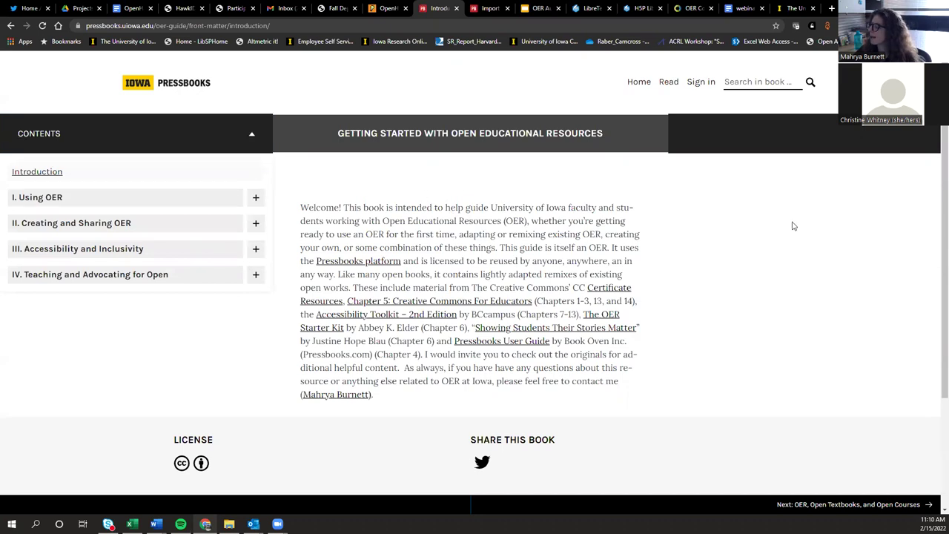
{"action": "scroll", "coordinate": [779, 236], "scroll_direction": "down", "scroll_amount": 2}
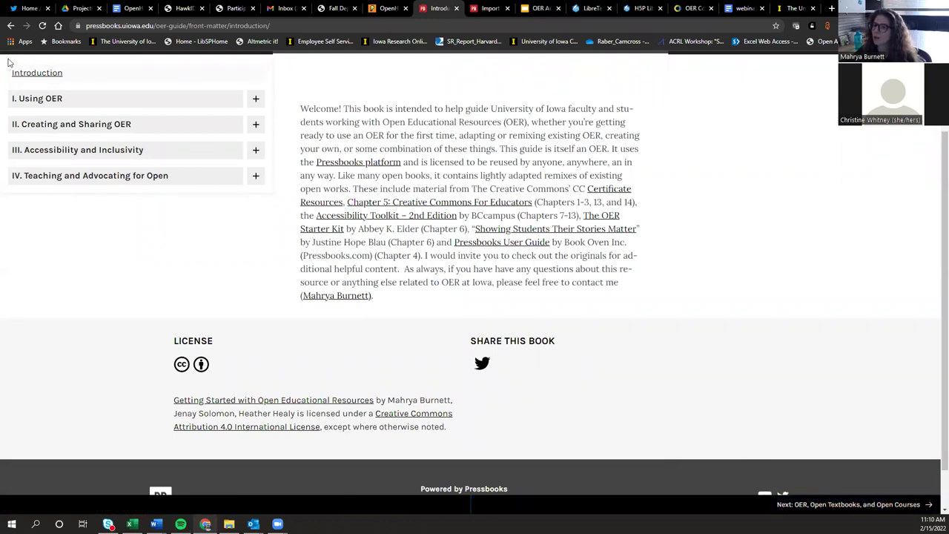
Return to the guide's landing page and view the available download formats, closing the list without choosing one
{"action": "left_click", "coordinate": [10, 26]}
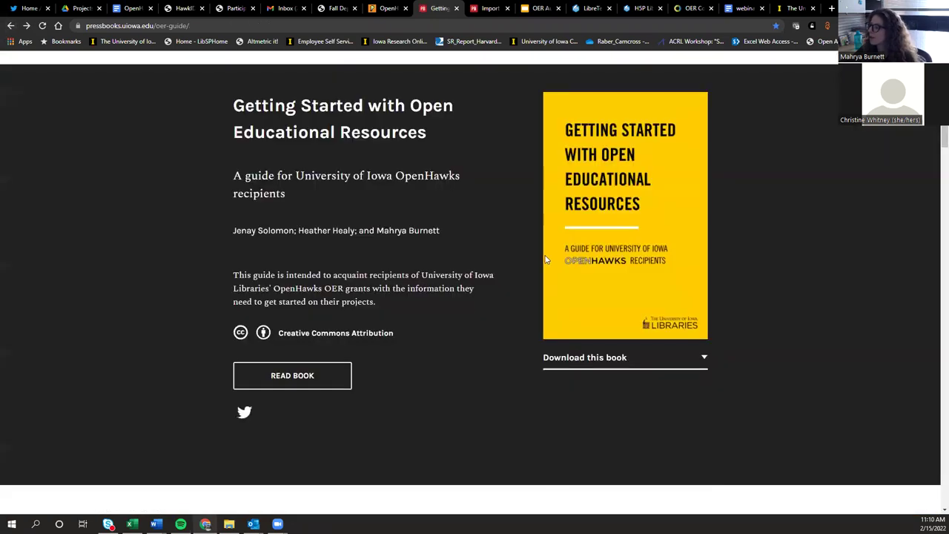
{"action": "scroll", "coordinate": [549, 267], "scroll_direction": "down", "scroll_amount": 1}
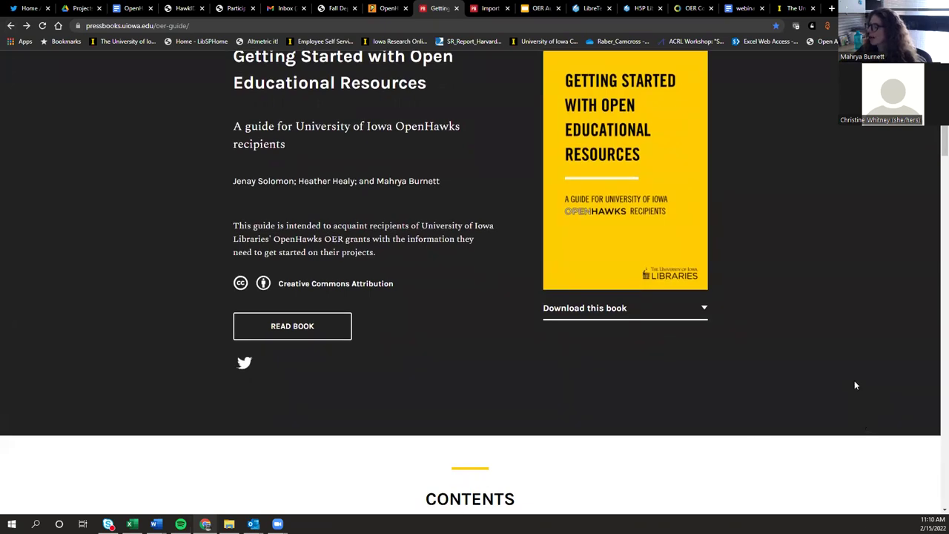
{"action": "left_click", "coordinate": [704, 307]}
{"action": "scroll", "coordinate": [660, 326], "scroll_direction": "down", "scroll_amount": 1}
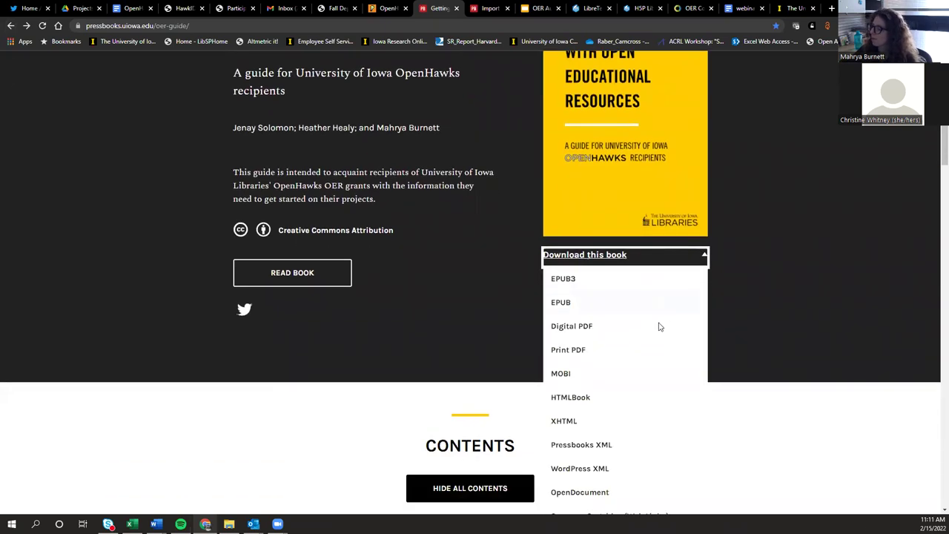
{"action": "scroll", "coordinate": [660, 326], "scroll_direction": "down", "scroll_amount": 2}
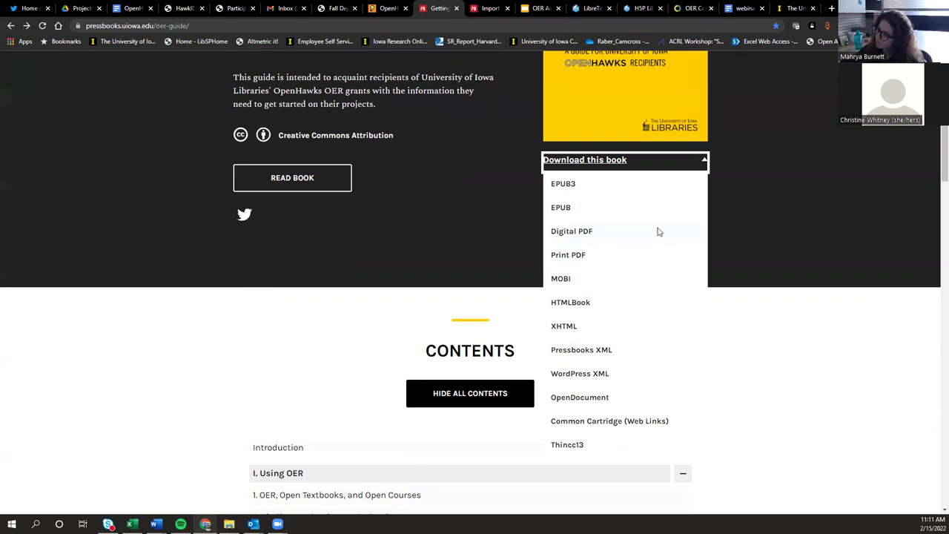
{"action": "left_click", "coordinate": [745, 207]}
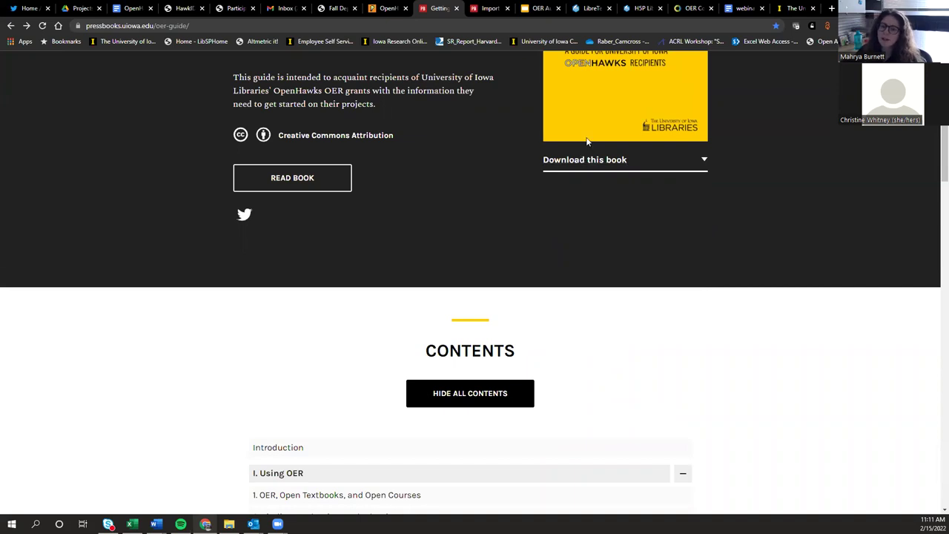
Examine the guide's chapter list, book information, license and metadata on its landing page
{"action": "scroll", "coordinate": [550, 177], "scroll_direction": "up", "scroll_amount": 1}
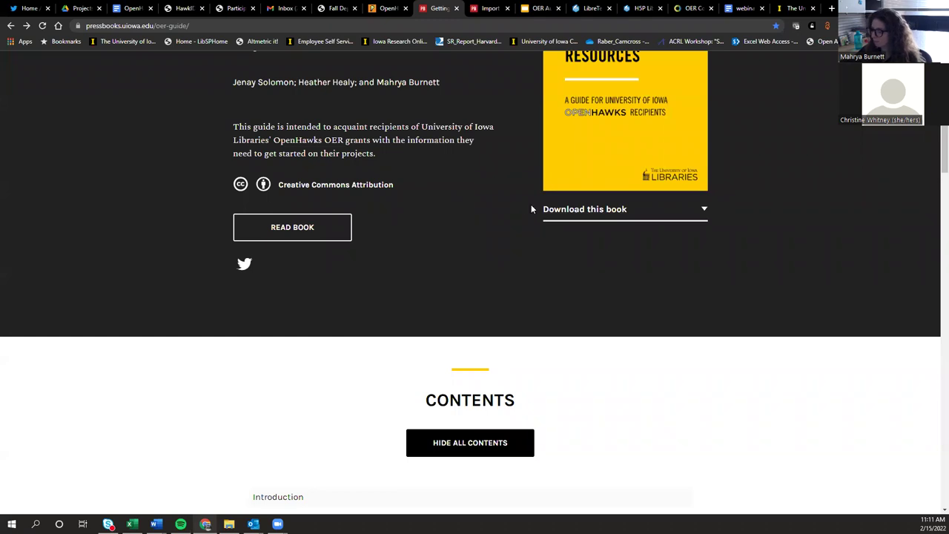
{"action": "scroll", "coordinate": [514, 210], "scroll_direction": "down", "scroll_amount": 4}
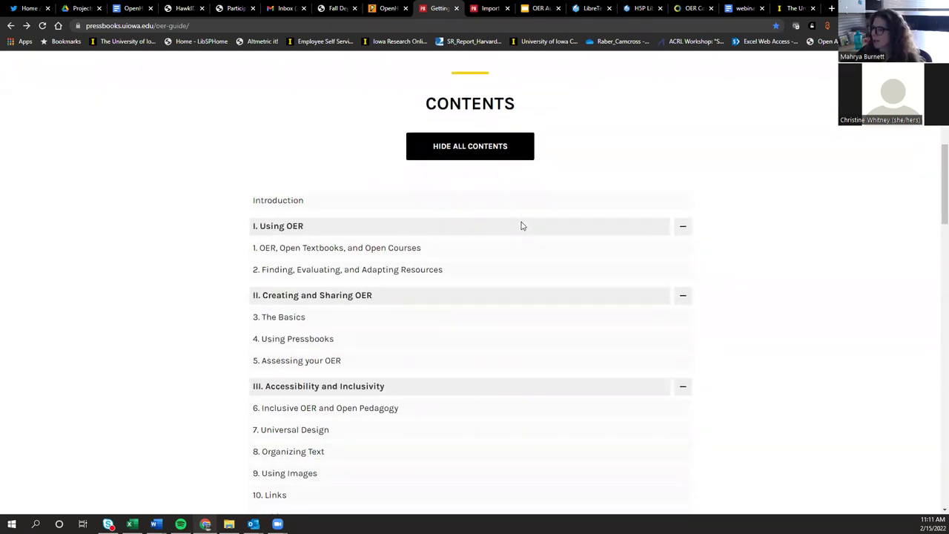
{"action": "scroll", "coordinate": [499, 239], "scroll_direction": "down", "scroll_amount": 1}
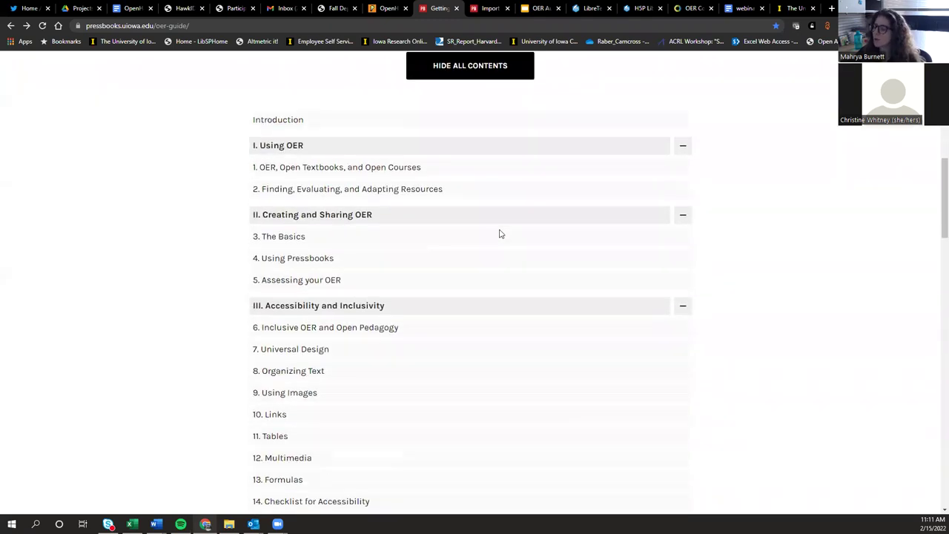
{"action": "scroll", "coordinate": [499, 234], "scroll_direction": "down", "scroll_amount": 1}
{"action": "scroll", "coordinate": [503, 232], "scroll_direction": "down", "scroll_amount": 2}
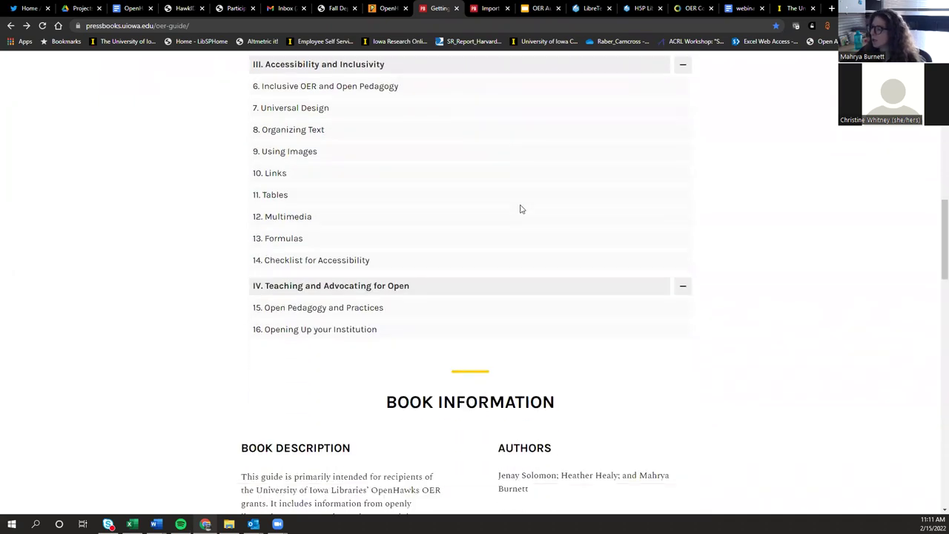
{"action": "scroll", "coordinate": [574, 225], "scroll_direction": "down", "scroll_amount": 3}
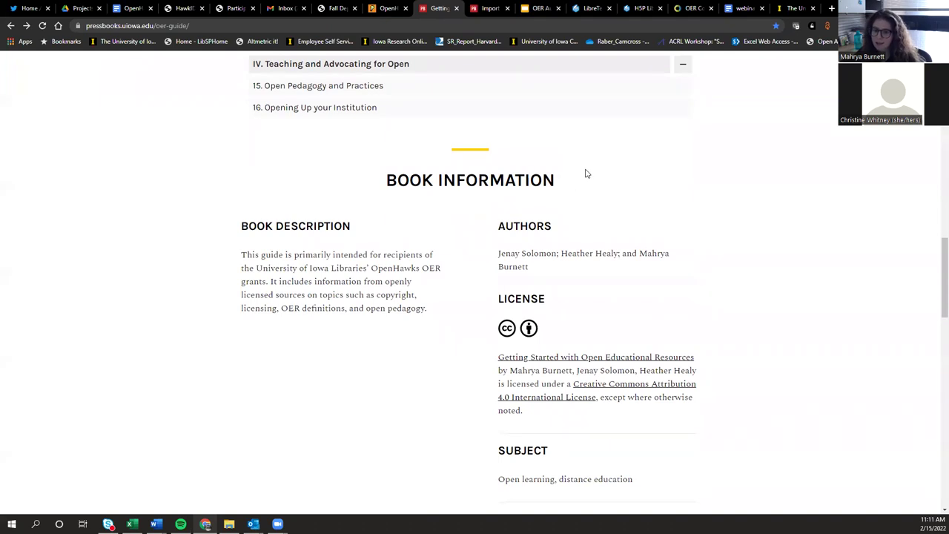
{"action": "scroll", "coordinate": [576, 182], "scroll_direction": "down", "scroll_amount": 1}
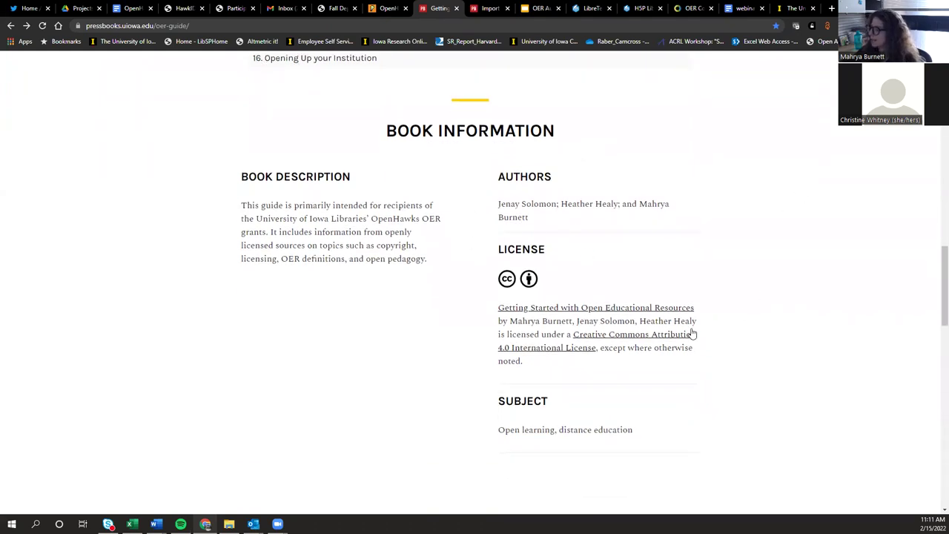
{"action": "scroll", "coordinate": [485, 282], "scroll_direction": "down", "scroll_amount": 6}
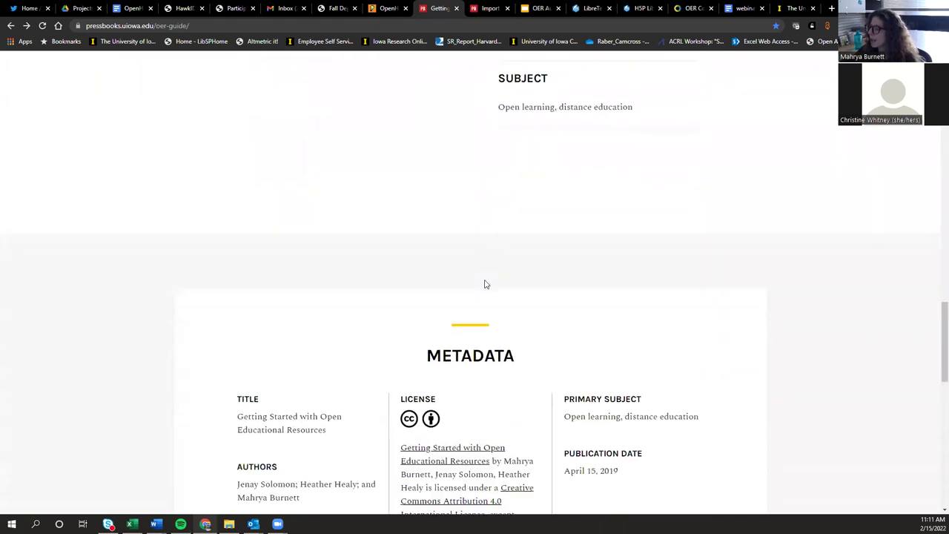
{"action": "scroll", "coordinate": [482, 288], "scroll_direction": "down", "scroll_amount": 2}
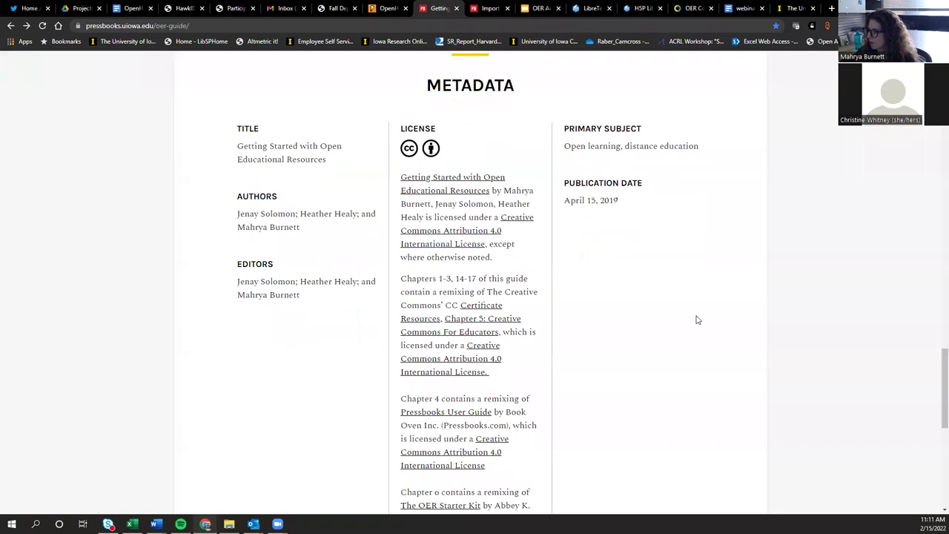
{"action": "scroll", "coordinate": [681, 325], "scroll_direction": "down", "scroll_amount": 3}
{"action": "scroll", "coordinate": [682, 325], "scroll_direction": "up", "scroll_amount": 20}
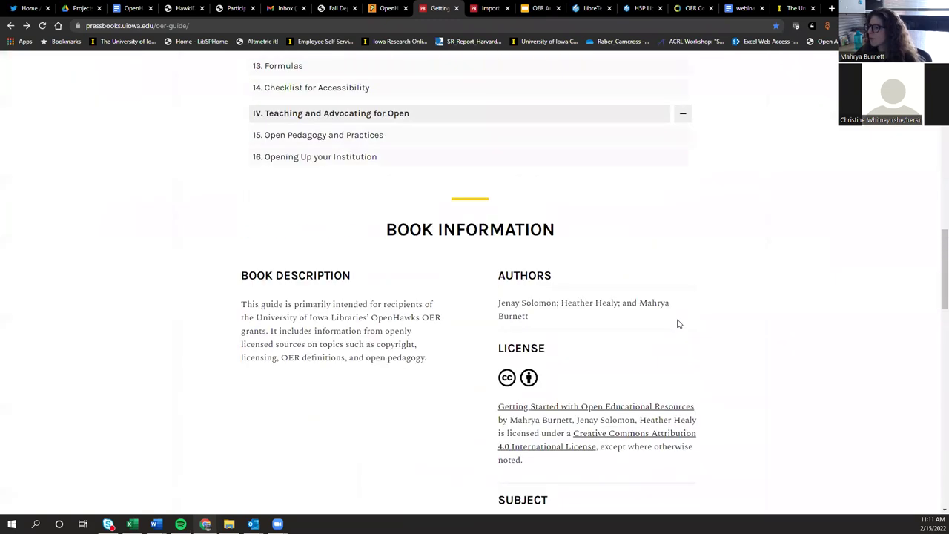
{"action": "scroll", "coordinate": [681, 326], "scroll_direction": "up", "scroll_amount": 1}
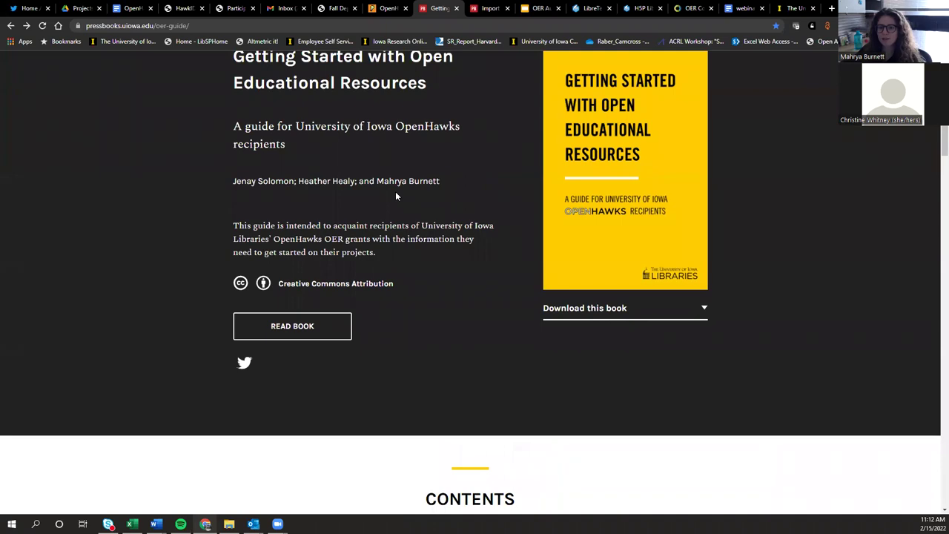
Load pressbooks.com in the browser tab holding the Import page and log in to the account
{"action": "left_click", "coordinate": [488, 9]}
{"action": "left_click", "coordinate": [437, 24]}
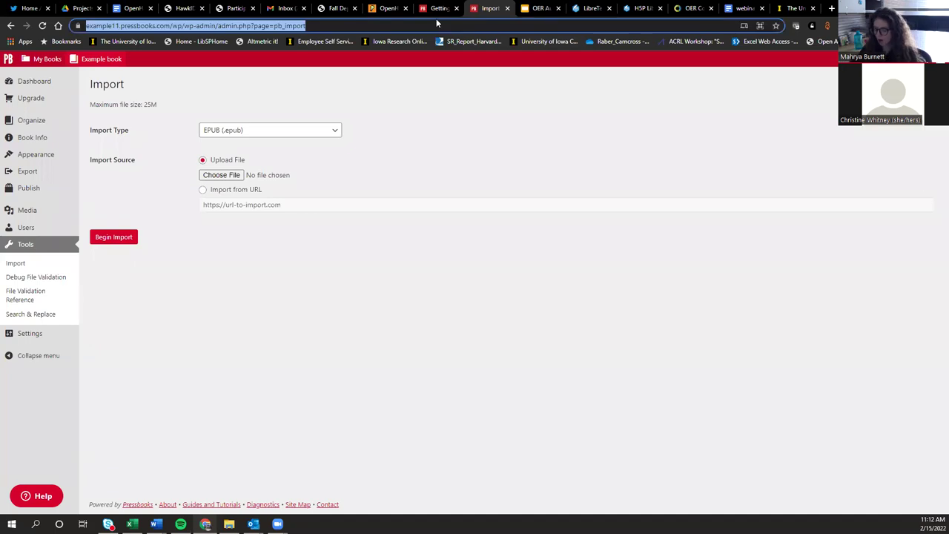
{"action": "type", "text": "pressn"}
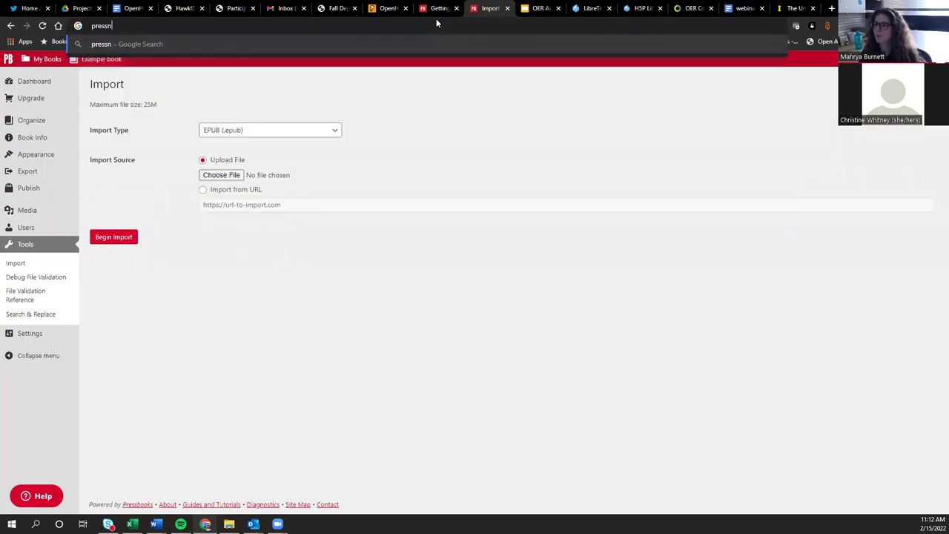
{"action": "key", "text": "BackSpace"}
{"action": "type", "text": "books.com"}
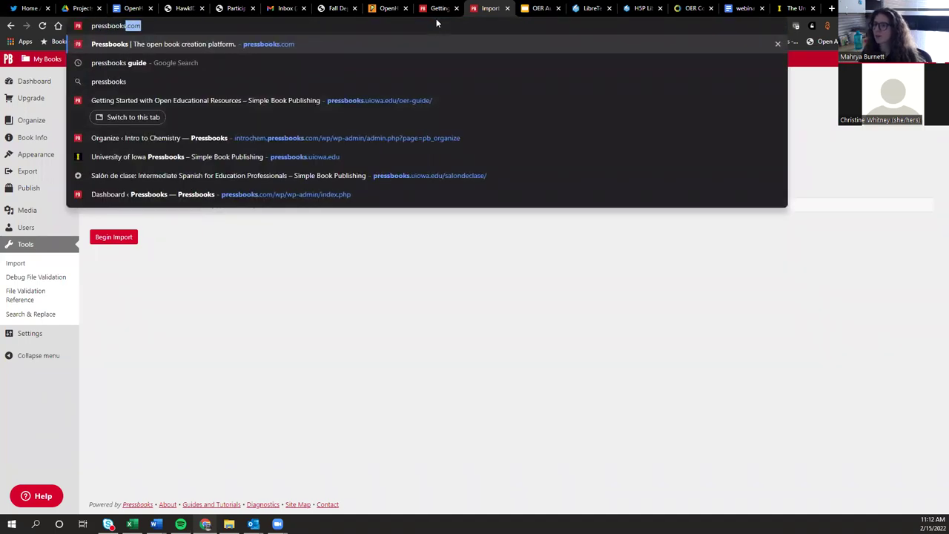
{"action": "key", "text": "Return"}
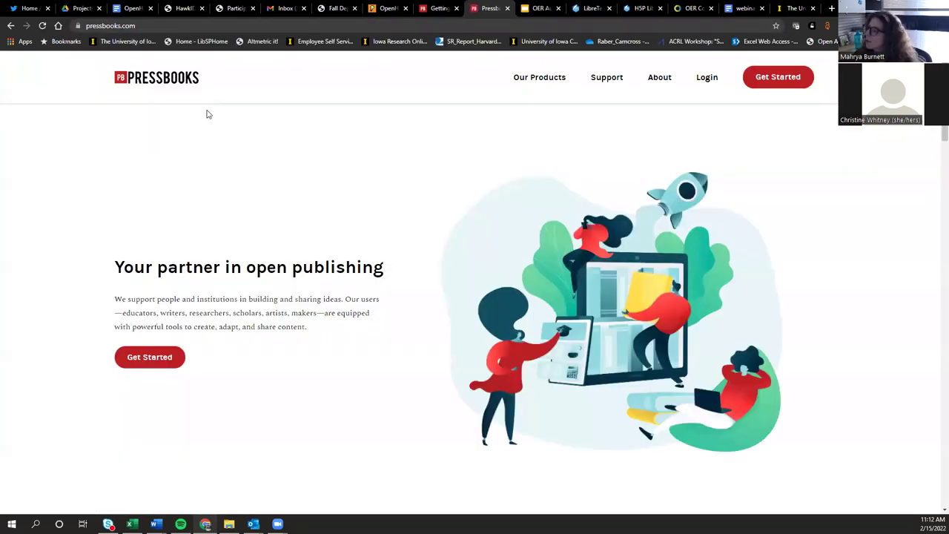
{"action": "scroll", "coordinate": [535, 212], "scroll_direction": "down", "scroll_amount": 1}
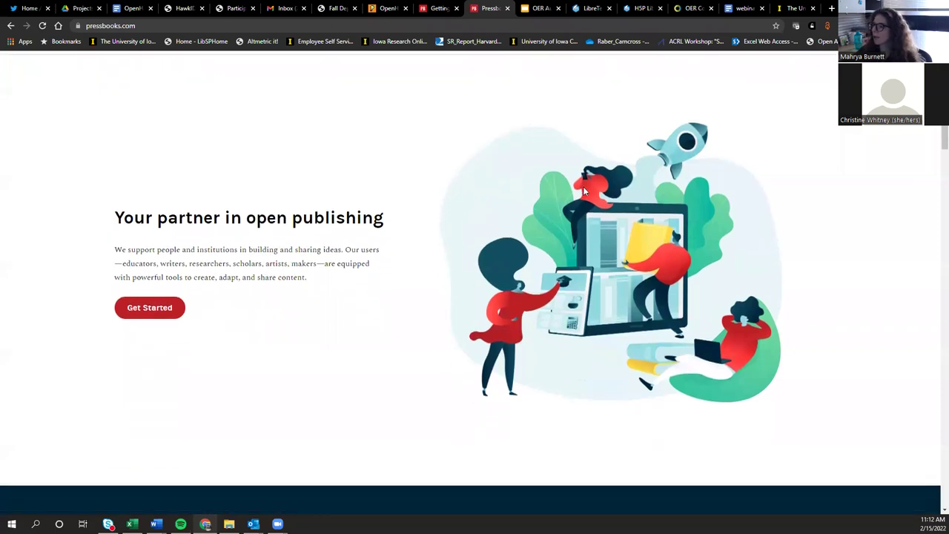
{"action": "scroll", "coordinate": [582, 186], "scroll_direction": "up", "scroll_amount": 2}
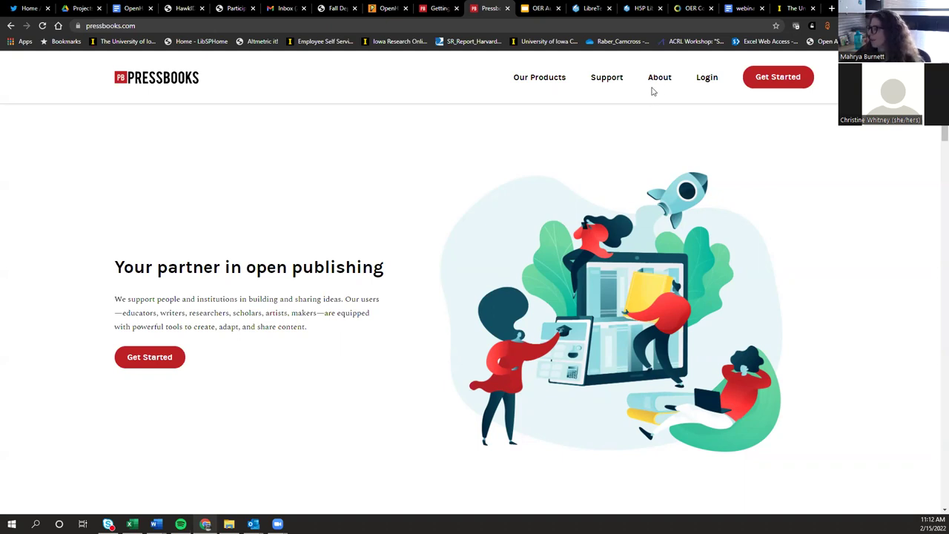
{"action": "left_click", "coordinate": [708, 79]}
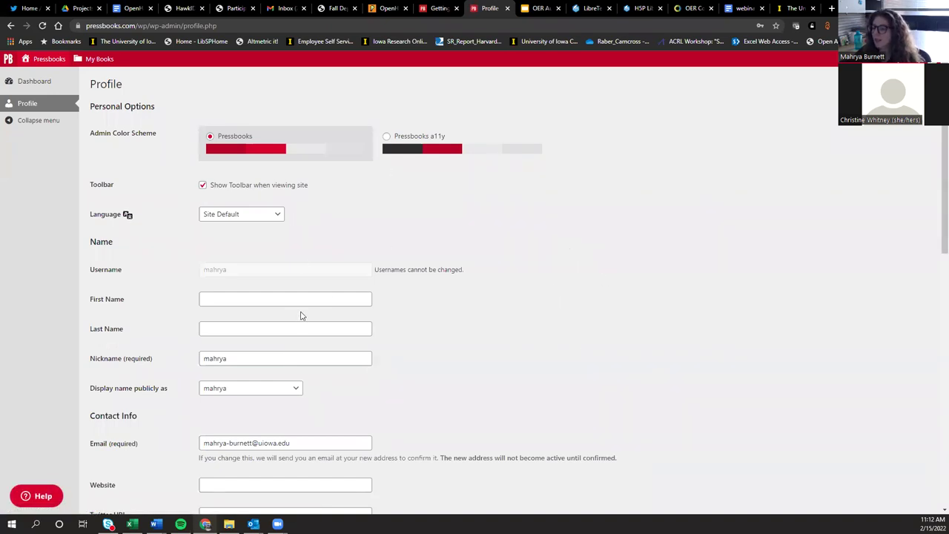
Review the profile page's personal options, name, contact, biography, picture and account management fields
{"action": "scroll", "coordinate": [315, 237], "scroll_direction": "down", "scroll_amount": 1}
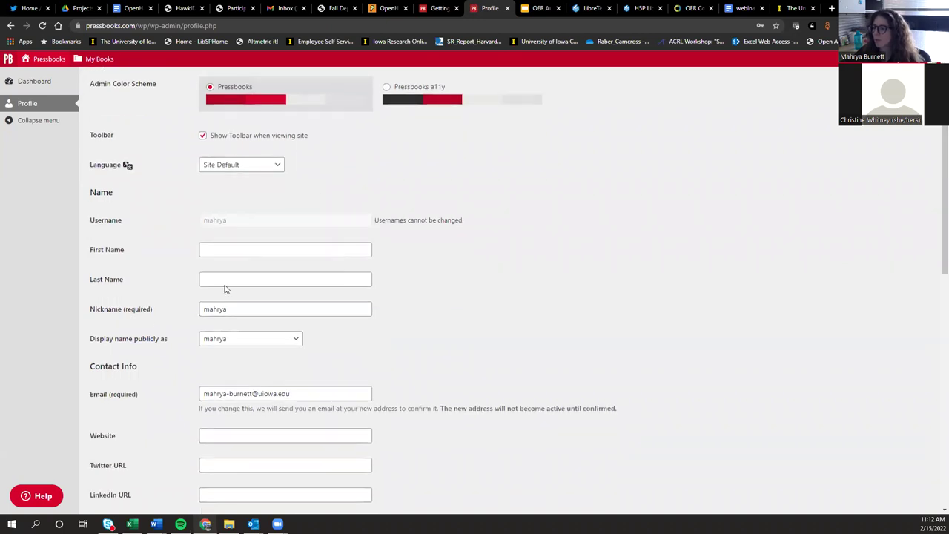
{"action": "scroll", "coordinate": [315, 222], "scroll_direction": "down", "scroll_amount": 1}
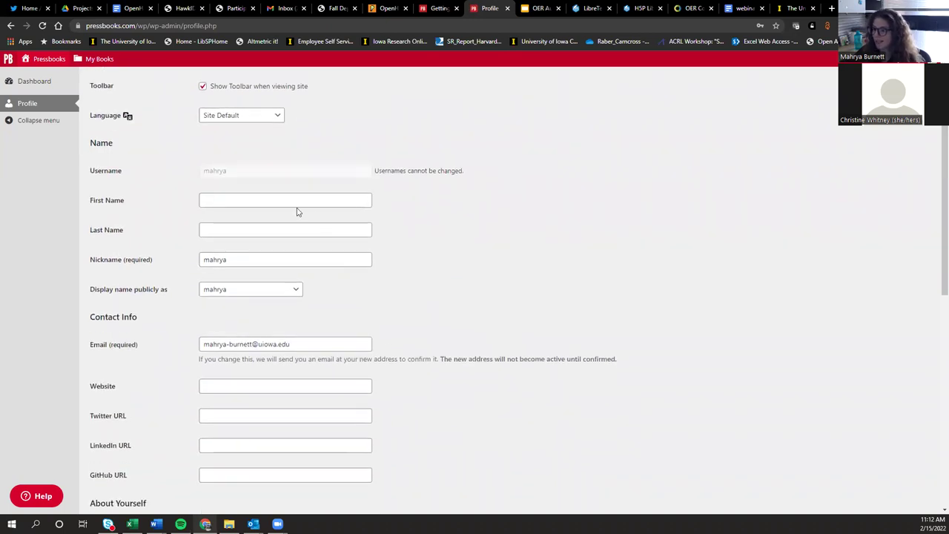
{"action": "scroll", "coordinate": [229, 200], "scroll_direction": "down", "scroll_amount": 1}
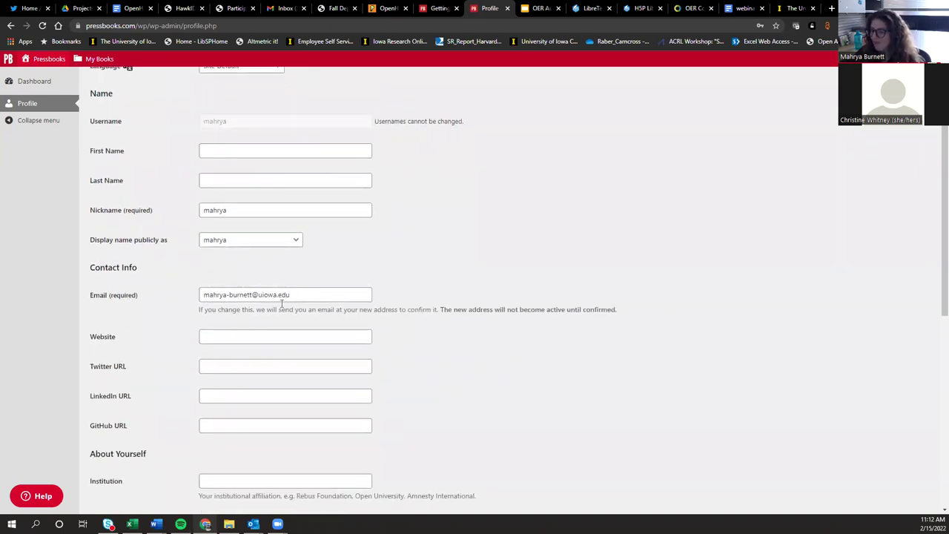
{"action": "scroll", "coordinate": [242, 322], "scroll_direction": "down", "scroll_amount": 1}
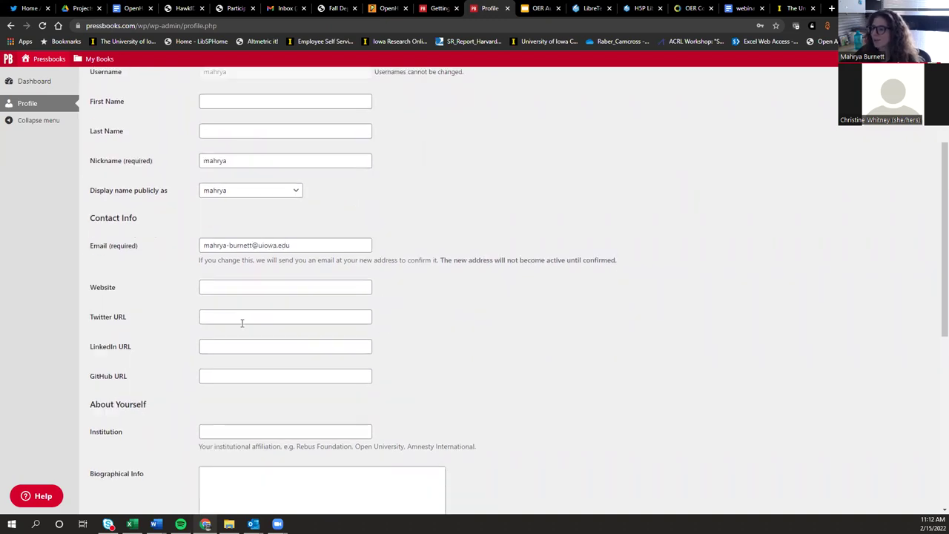
{"action": "scroll", "coordinate": [281, 345], "scroll_direction": "down", "scroll_amount": 1}
{"action": "scroll", "coordinate": [281, 311], "scroll_direction": "down", "scroll_amount": 1}
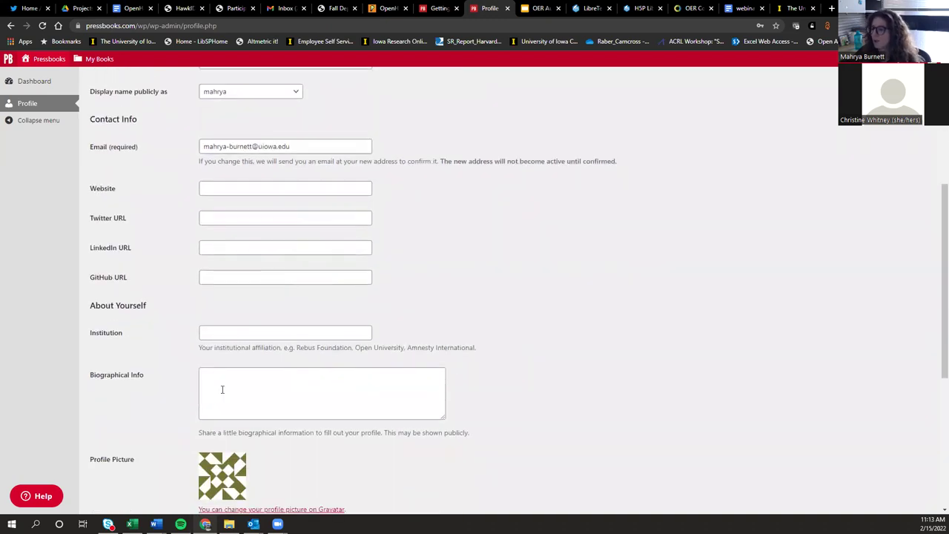
{"action": "scroll", "coordinate": [247, 352], "scroll_direction": "down", "scroll_amount": 1}
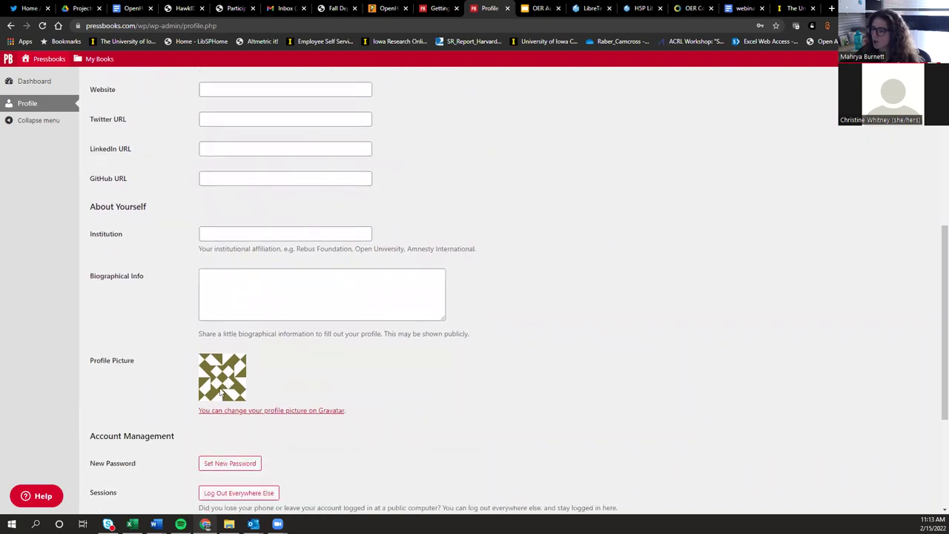
{"action": "scroll", "coordinate": [237, 391], "scroll_direction": "up", "scroll_amount": 1}
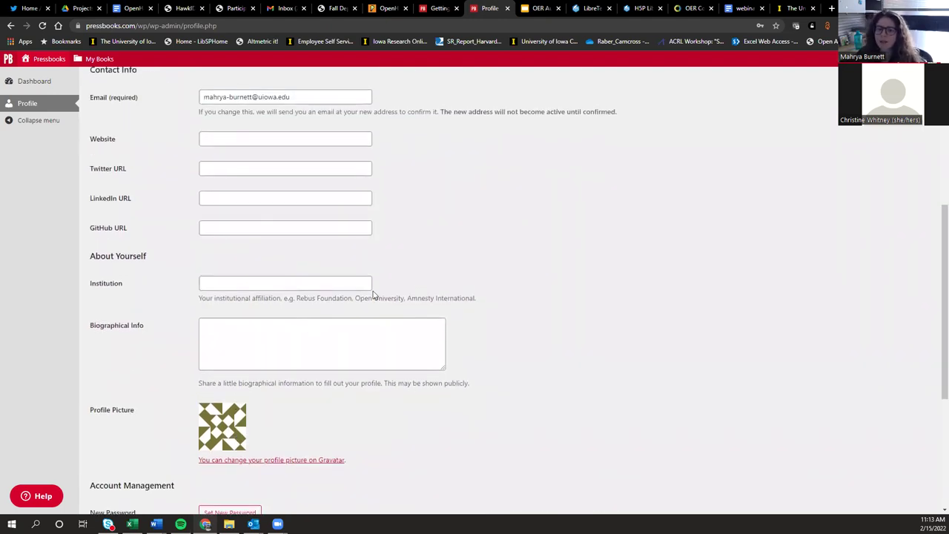
{"action": "scroll", "coordinate": [204, 271], "scroll_direction": "up", "scroll_amount": 5}
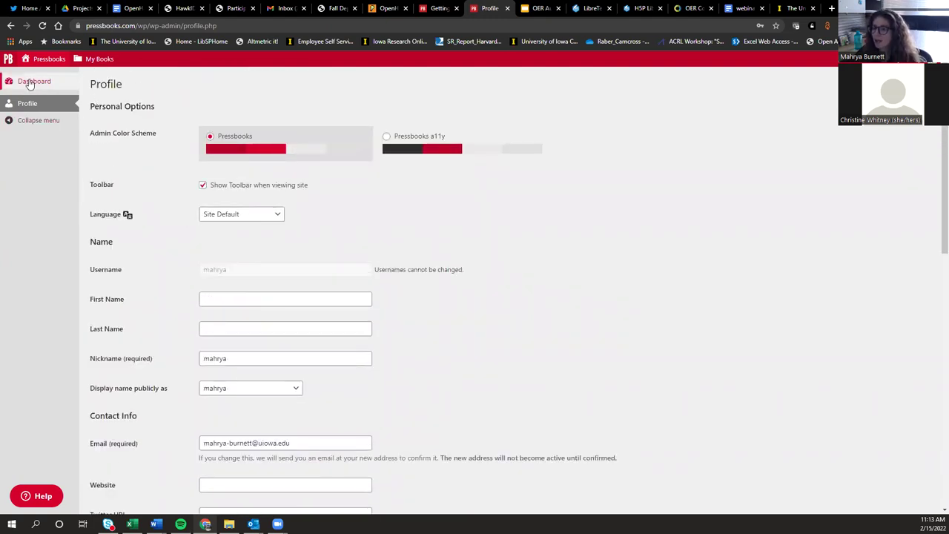
Go to the account dashboard, open the existing Example book, and bring up its Book Info page
{"action": "left_click", "coordinate": [32, 86]}
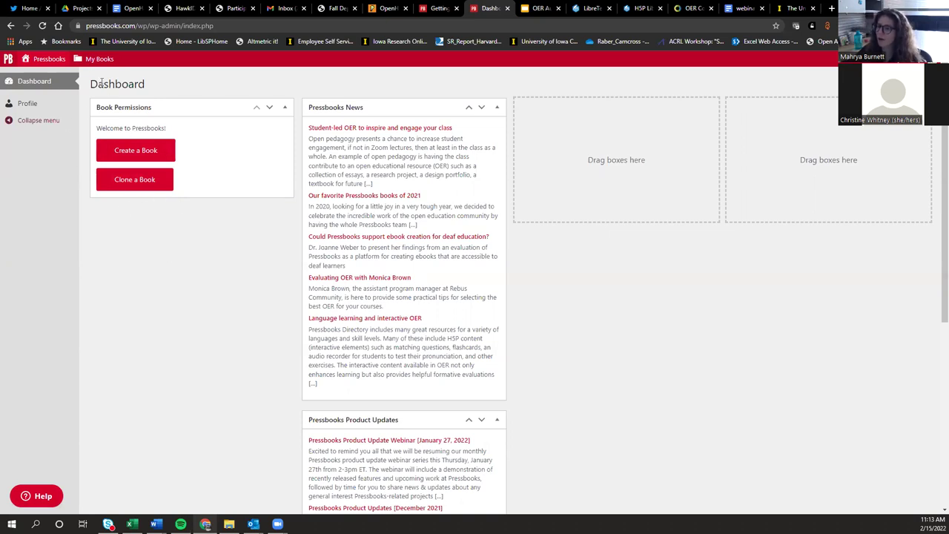
{"action": "mouse_move", "coordinate": [97, 63]}
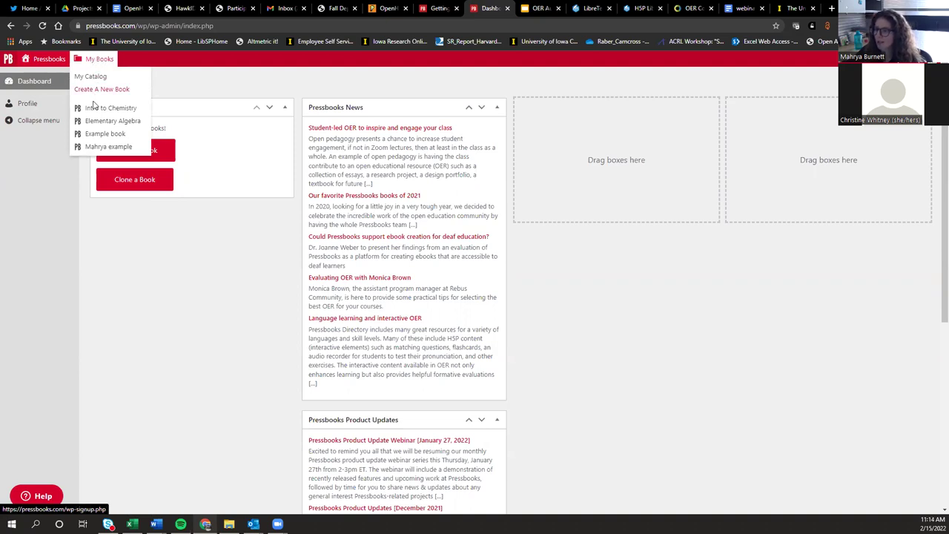
{"action": "left_click", "coordinate": [97, 138]}
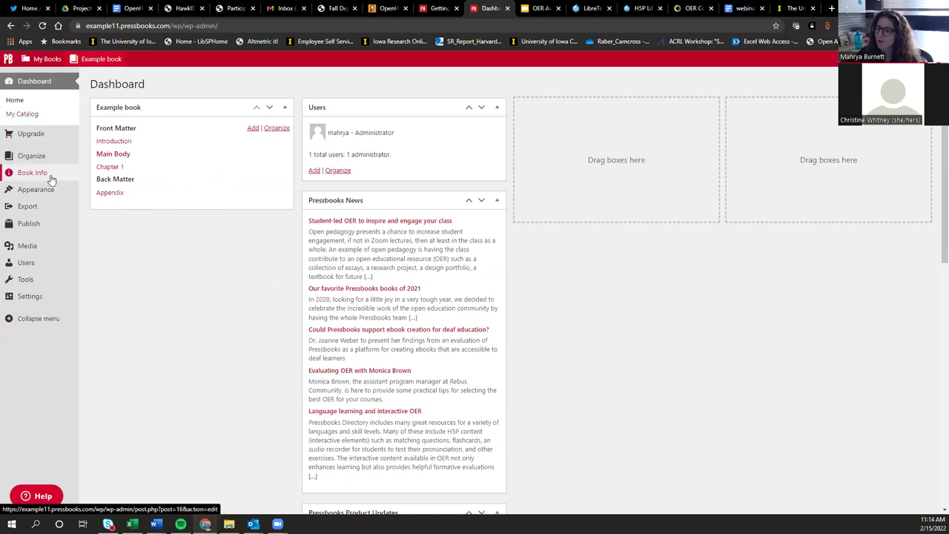
{"action": "mouse_move", "coordinate": [38, 176]}
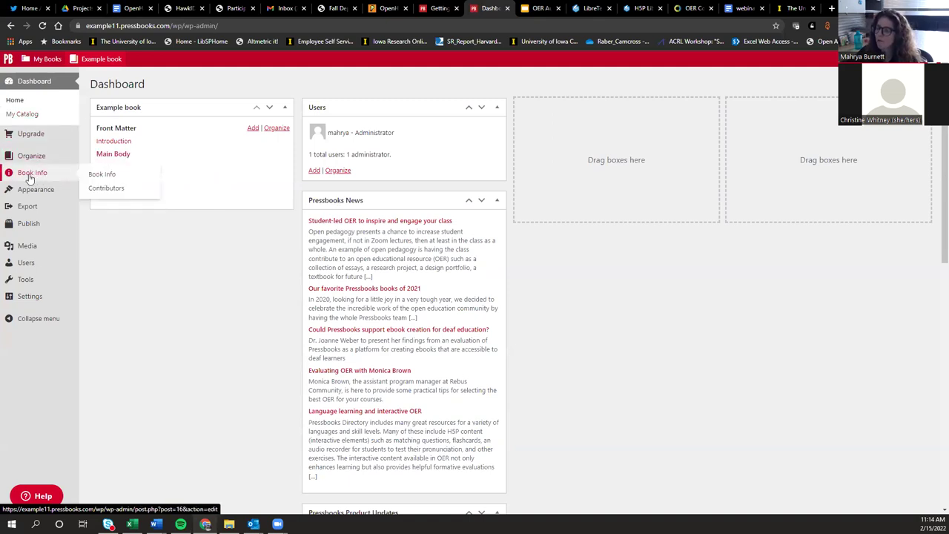
{"action": "left_click", "coordinate": [31, 177]}
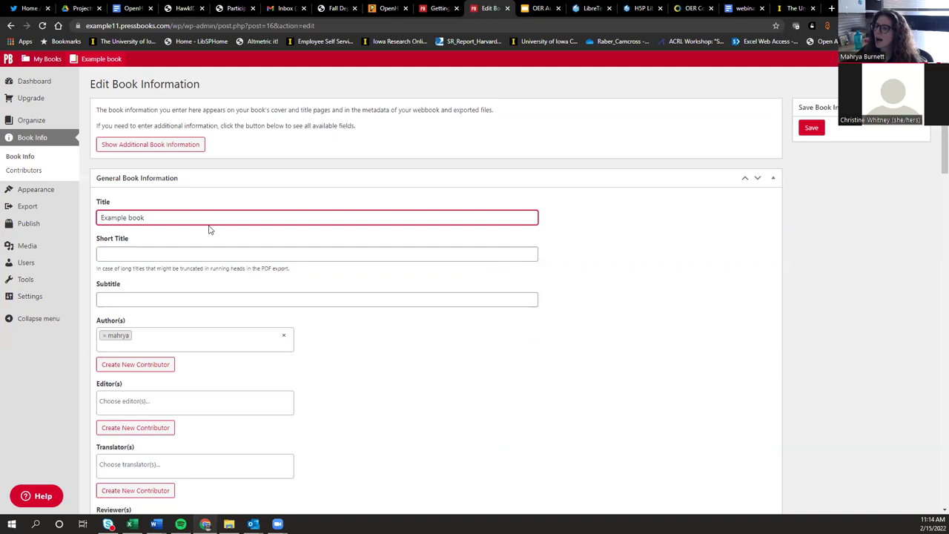
Review the general book information fields, from title, contributors and publisher to ISBN, DOI and language, plus the cover image section
{"action": "scroll", "coordinate": [193, 196], "scroll_direction": "down", "scroll_amount": 1}
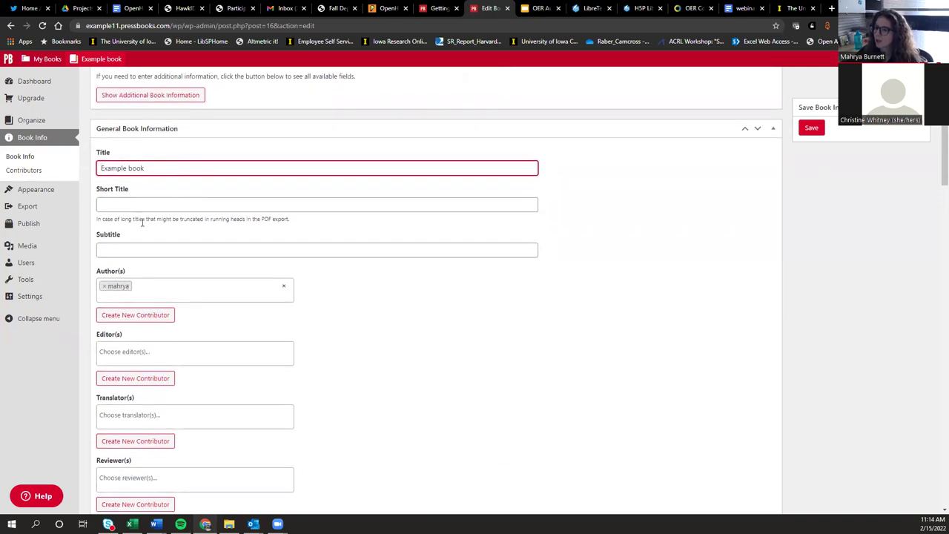
{"action": "scroll", "coordinate": [171, 244], "scroll_direction": "down", "scroll_amount": 1}
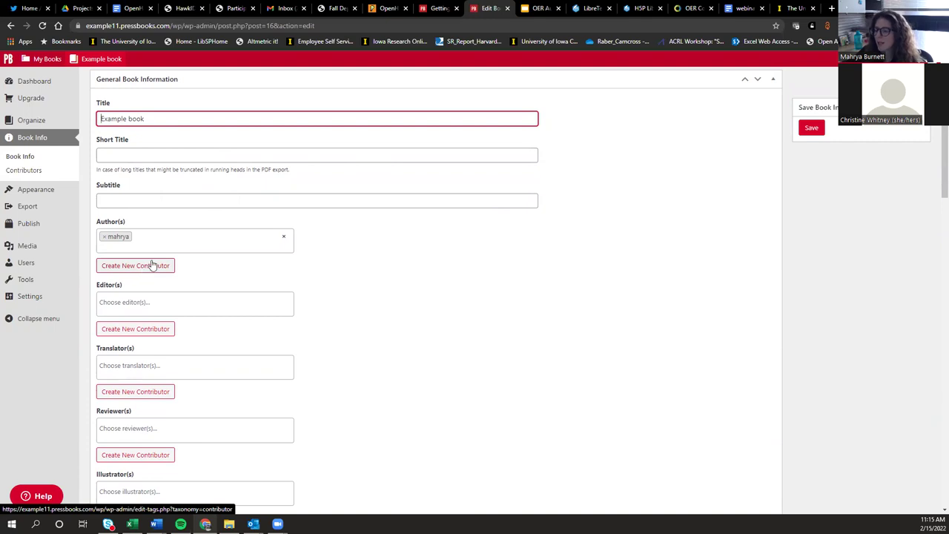
{"action": "scroll", "coordinate": [153, 267], "scroll_direction": "down", "scroll_amount": 1}
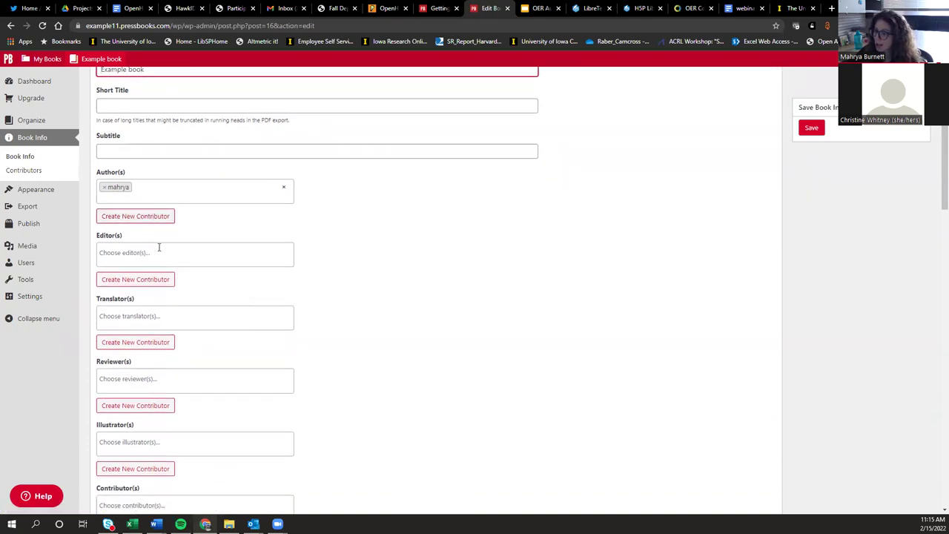
{"action": "scroll", "coordinate": [158, 247], "scroll_direction": "down", "scroll_amount": 4}
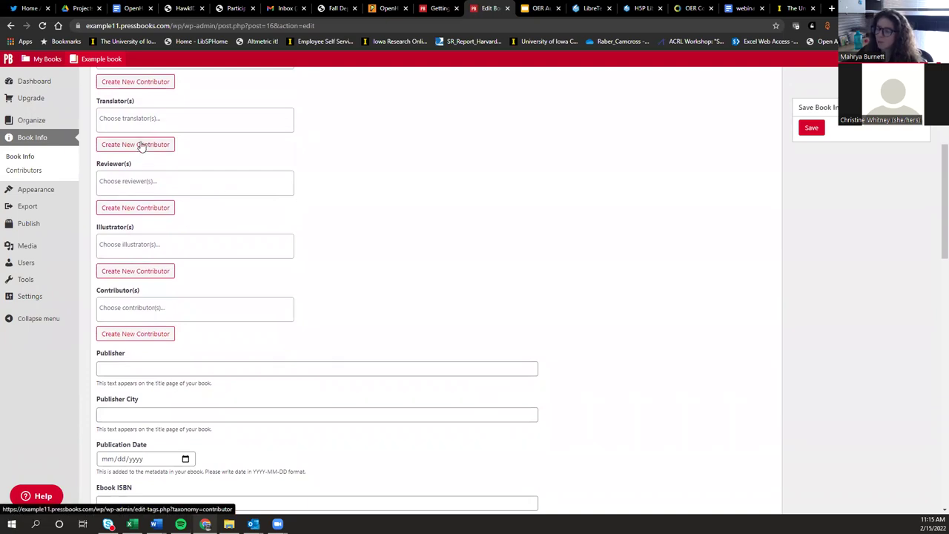
{"action": "scroll", "coordinate": [204, 223], "scroll_direction": "down", "scroll_amount": 2}
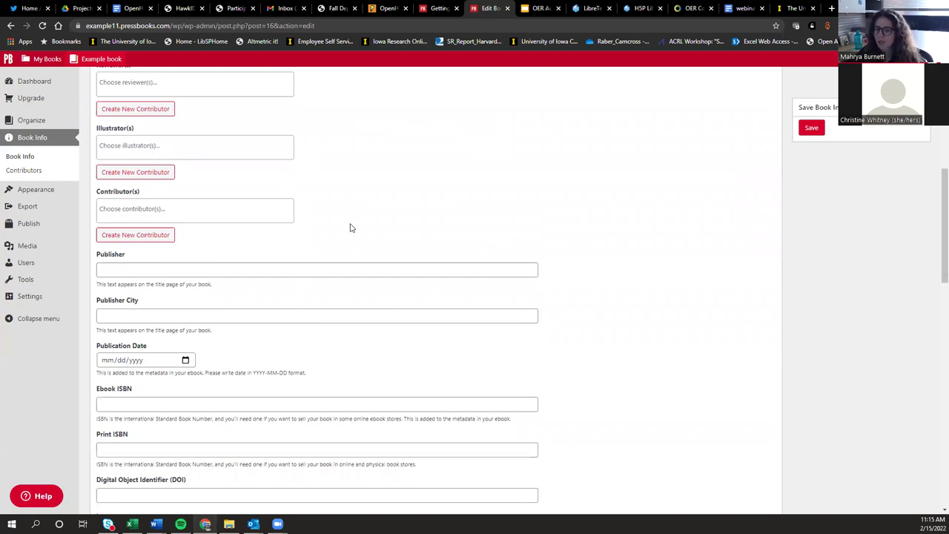
{"action": "scroll", "coordinate": [236, 250], "scroll_direction": "down", "scroll_amount": 1}
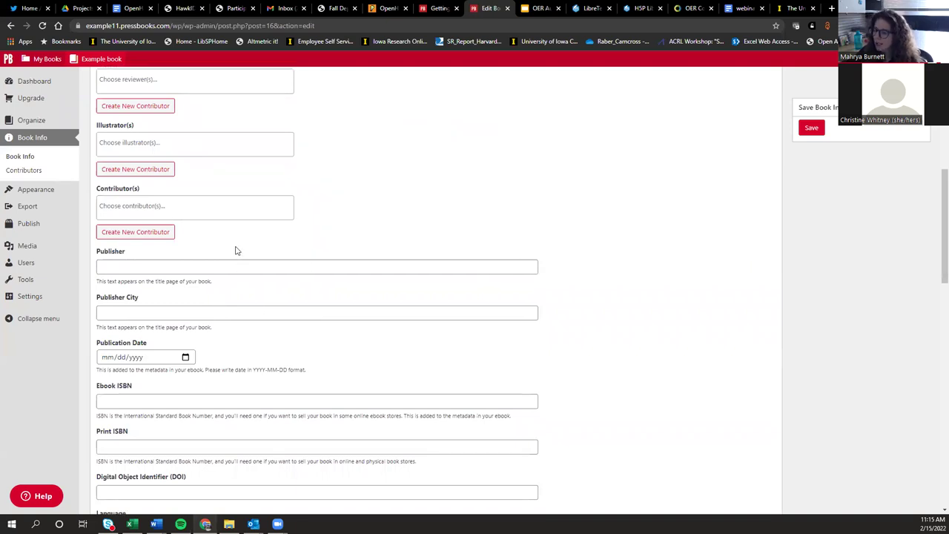
{"action": "scroll", "coordinate": [236, 250], "scroll_direction": "down", "scroll_amount": 1}
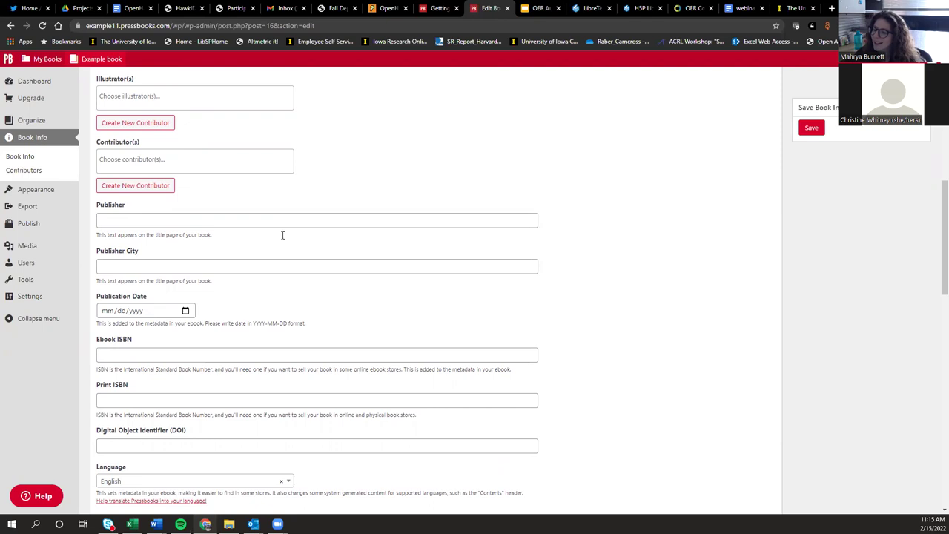
{"action": "scroll", "coordinate": [296, 296], "scroll_direction": "down", "scroll_amount": 1}
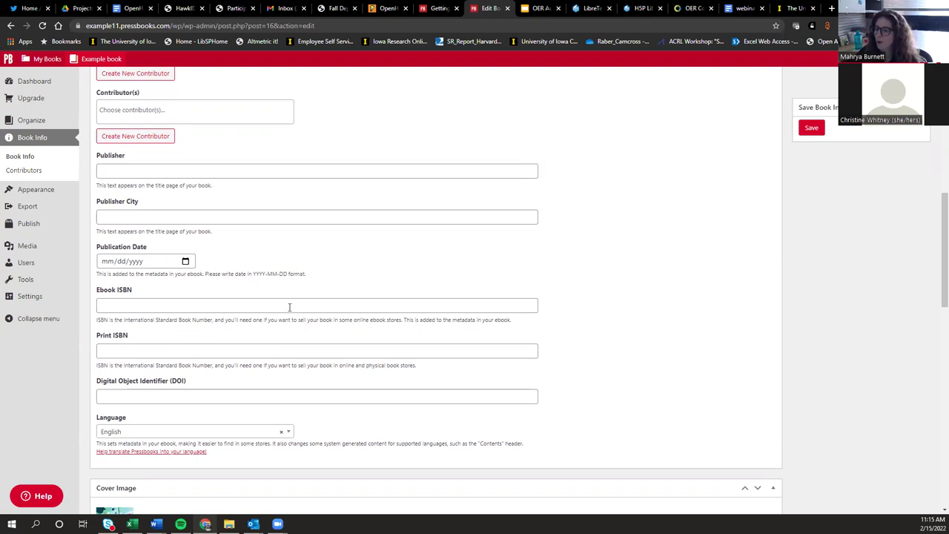
{"action": "scroll", "coordinate": [289, 307], "scroll_direction": "down", "scroll_amount": 2}
{"action": "scroll", "coordinate": [285, 236], "scroll_direction": "down", "scroll_amount": 1}
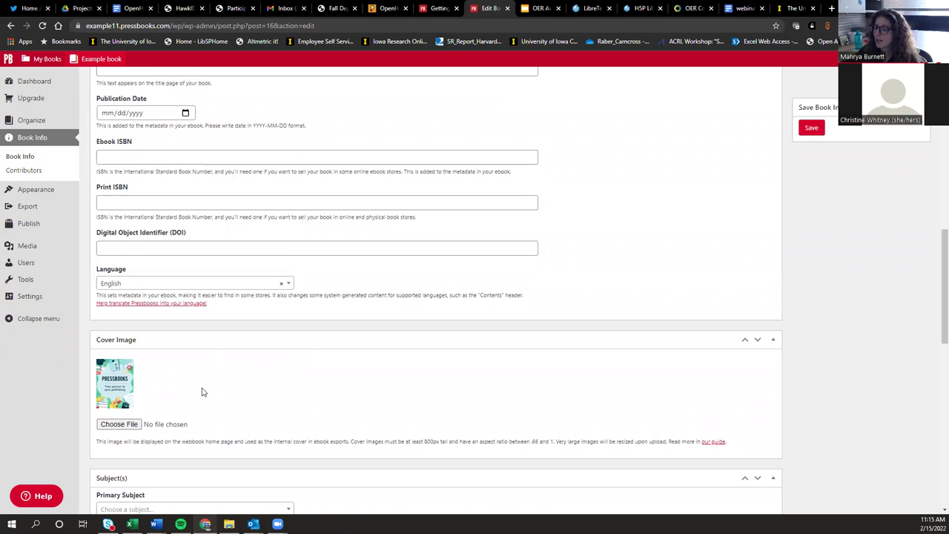
{"action": "scroll", "coordinate": [203, 391], "scroll_direction": "down", "scroll_amount": 2}
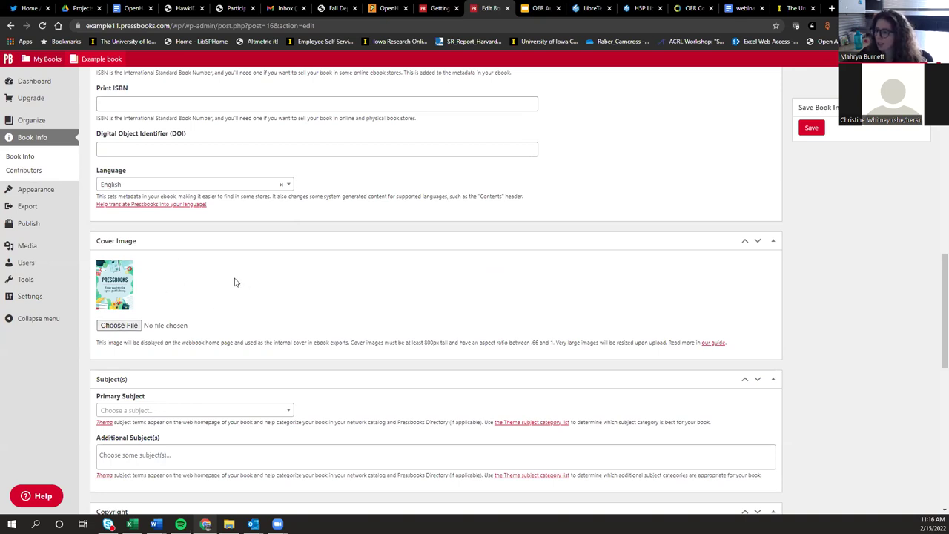
Search the Primary Subject options for "education" and look through the matches, closing the list without choosing one
{"action": "scroll", "coordinate": [234, 281], "scroll_direction": "down", "scroll_amount": 1}
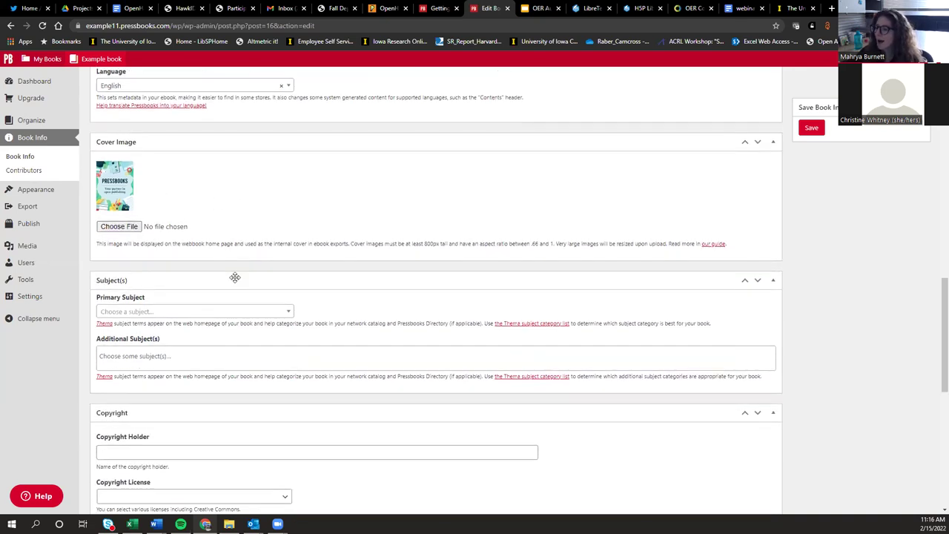
{"action": "left_click", "coordinate": [188, 313]}
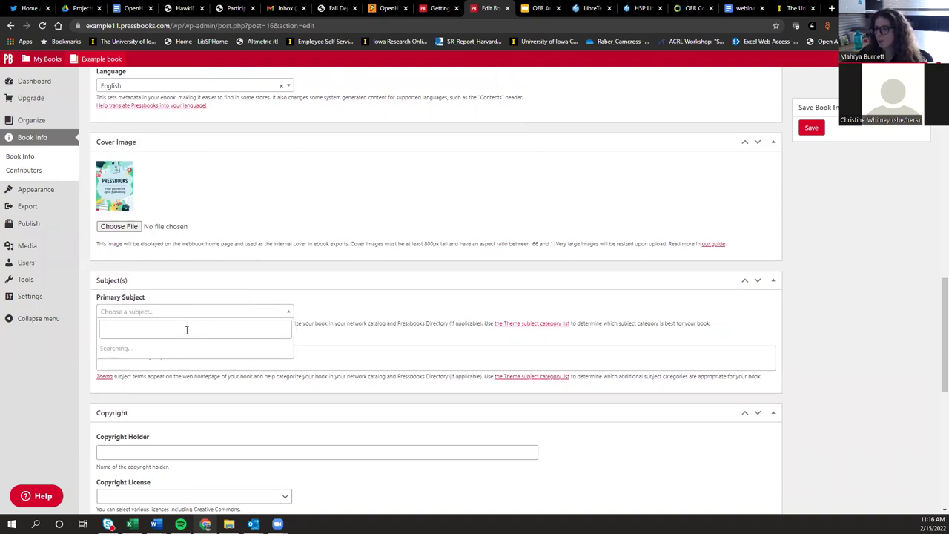
{"action": "left_click", "coordinate": [127, 331]}
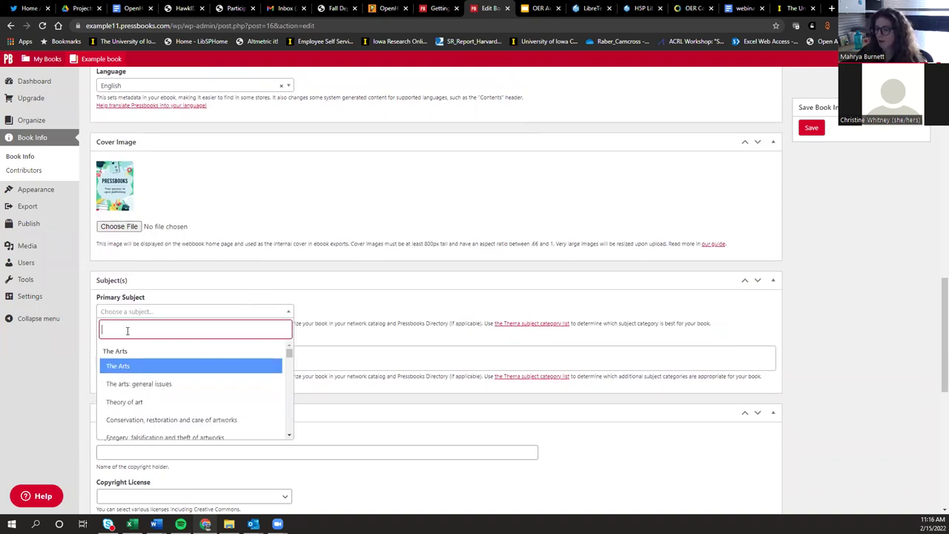
{"action": "type", "text": "educ"}
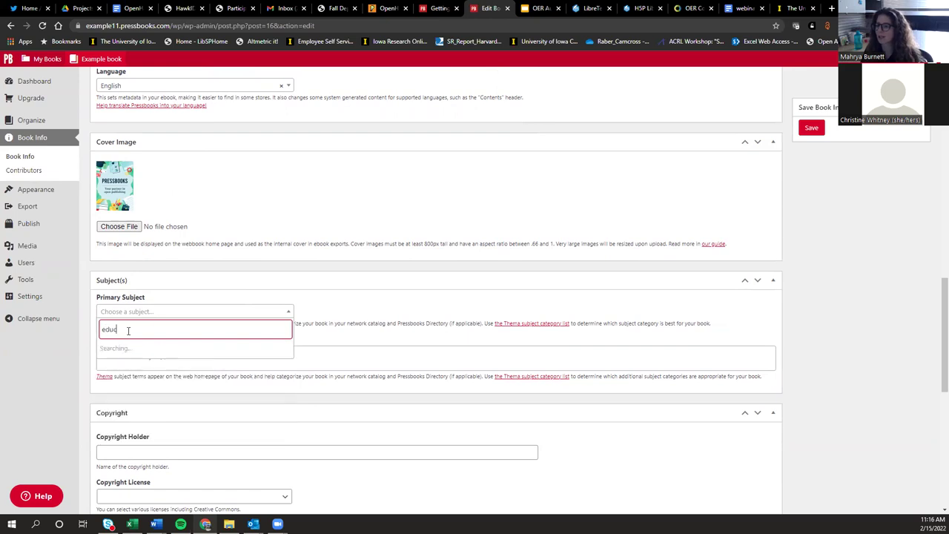
{"action": "type", "text": "ation"}
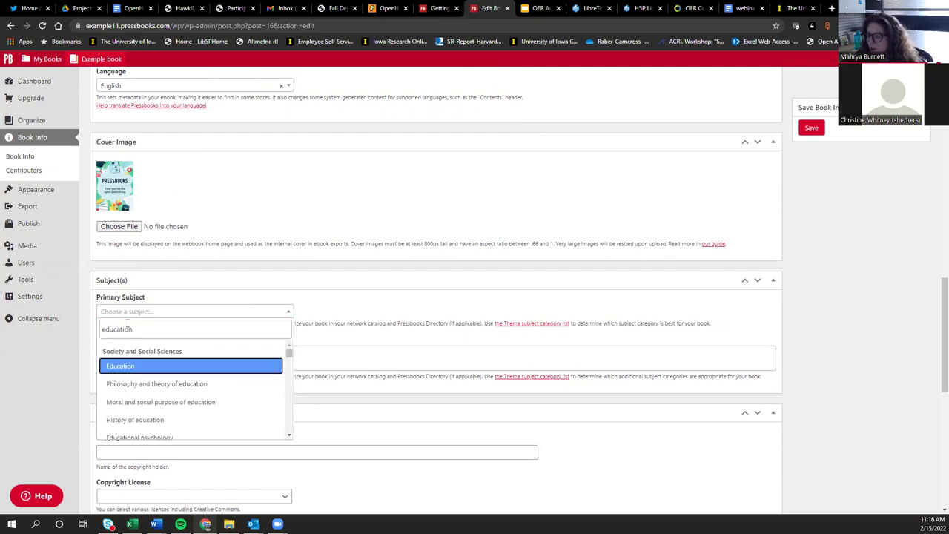
{"action": "scroll", "coordinate": [142, 403], "scroll_direction": "down", "scroll_amount": 1}
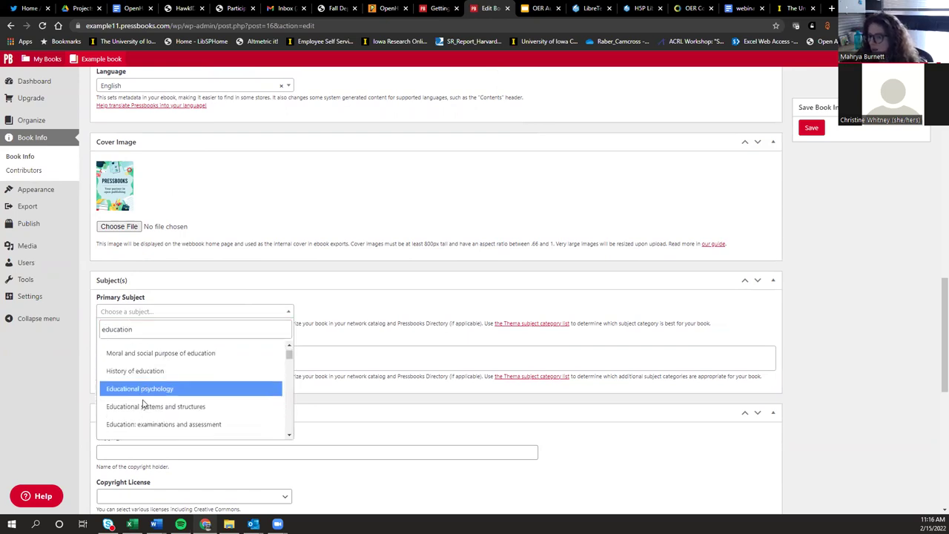
{"action": "scroll", "coordinate": [143, 404], "scroll_direction": "up", "scroll_amount": 1}
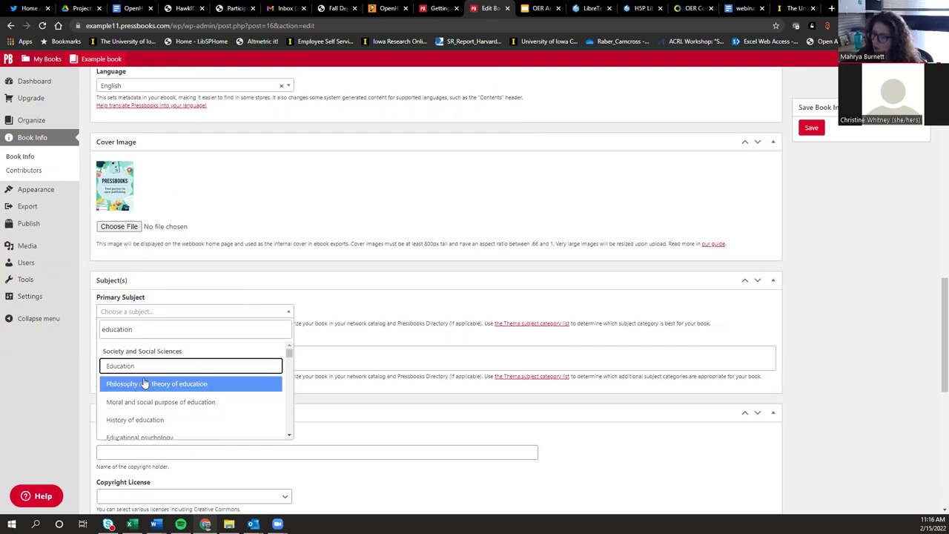
{"action": "left_click", "coordinate": [352, 305]}
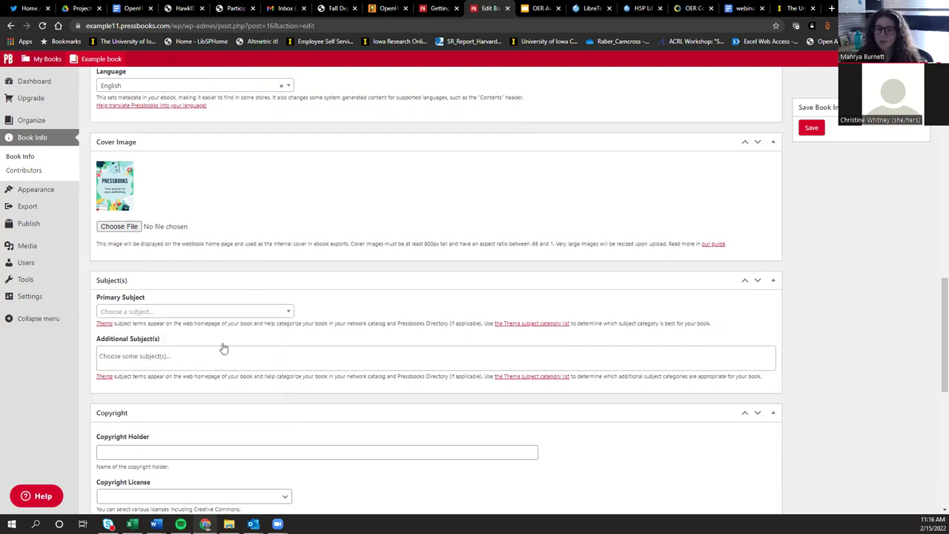
Examine the Copyright Holder field and the available Copyright License options, closing the list without selecting a license
{"action": "scroll", "coordinate": [222, 347], "scroll_direction": "up", "scroll_amount": 2}
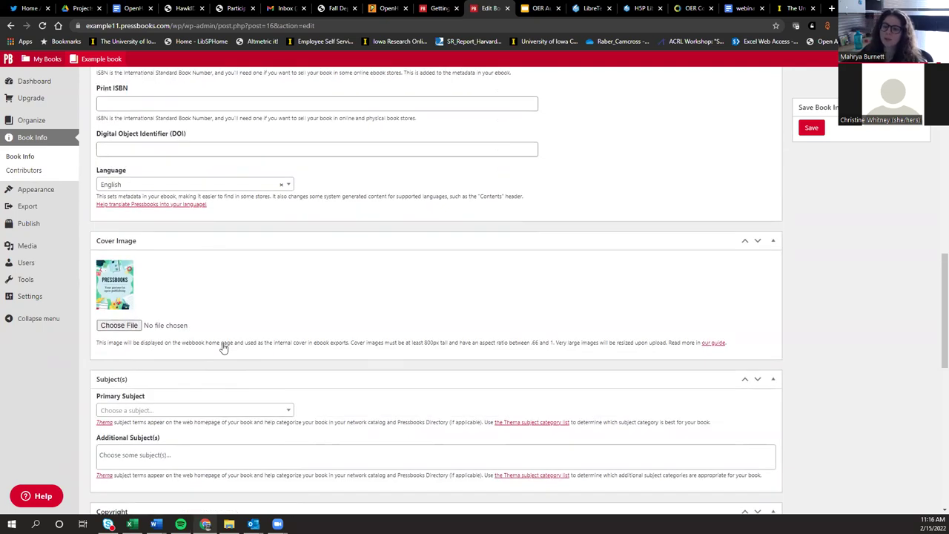
{"action": "scroll", "coordinate": [222, 342], "scroll_direction": "down", "scroll_amount": 3}
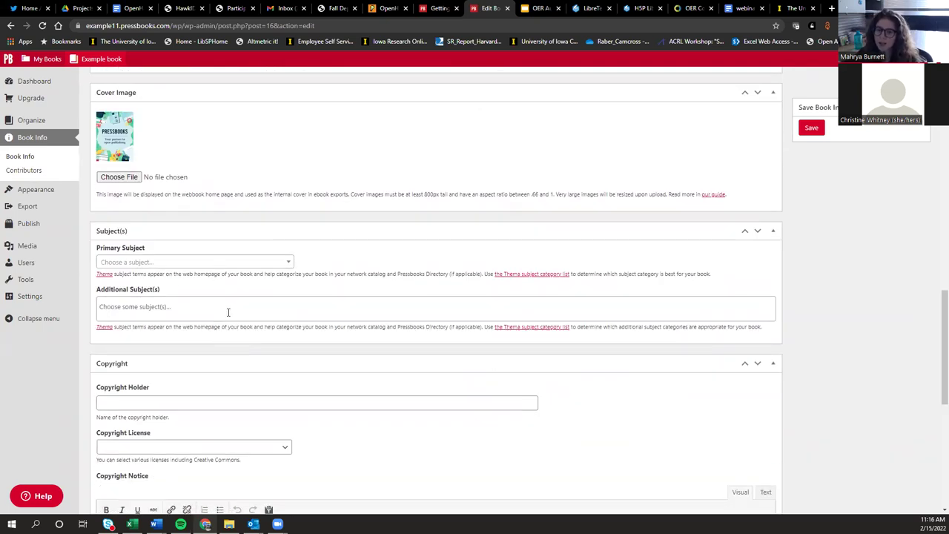
{"action": "scroll", "coordinate": [184, 285], "scroll_direction": "down", "scroll_amount": 1}
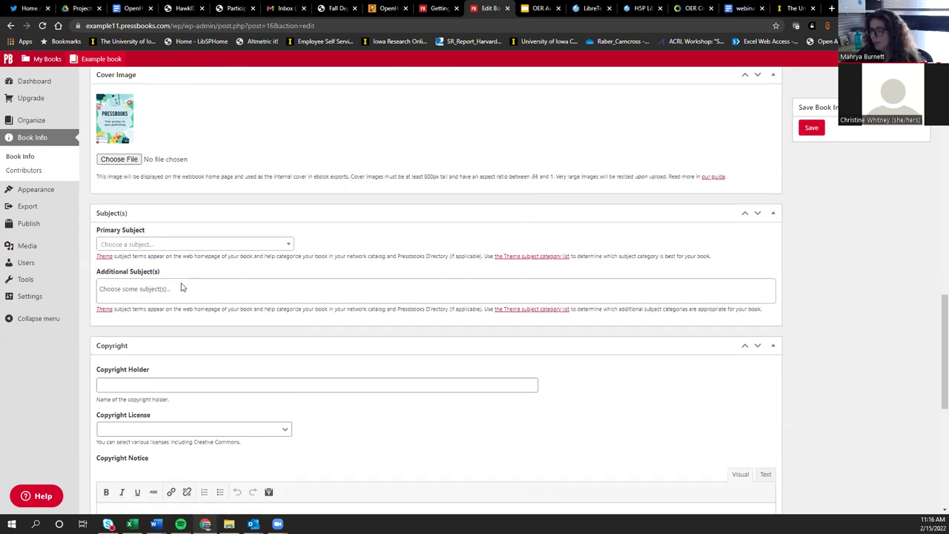
{"action": "scroll", "coordinate": [182, 288], "scroll_direction": "down", "scroll_amount": 2}
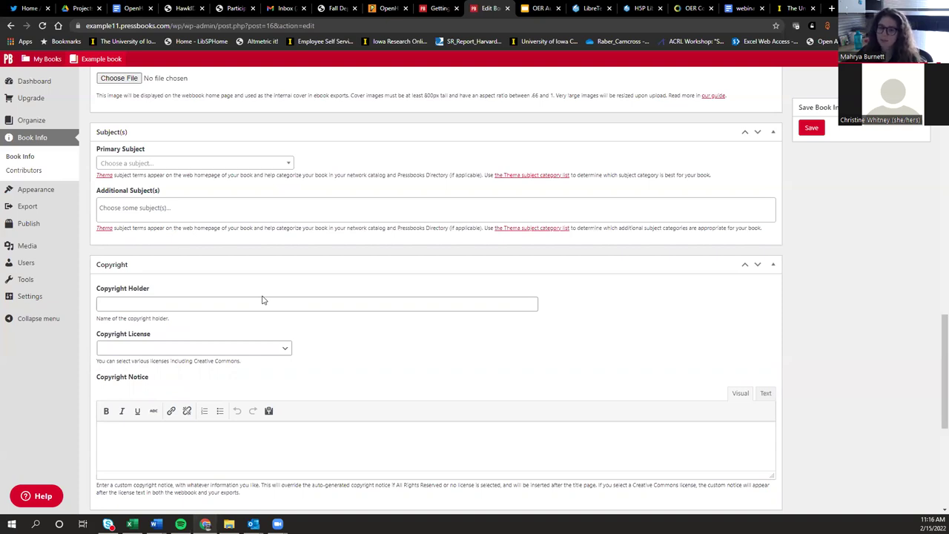
{"action": "left_click", "coordinate": [223, 304]}
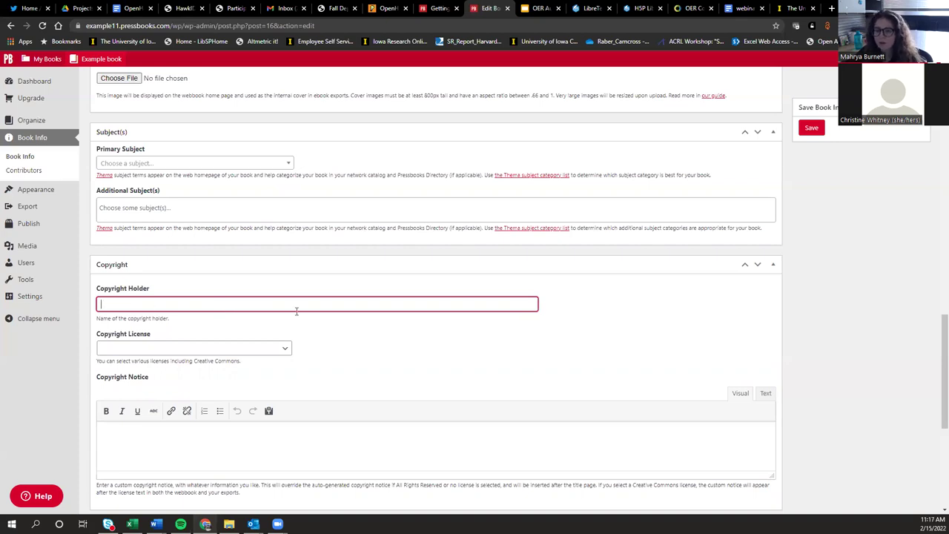
{"action": "left_click", "coordinate": [284, 350]}
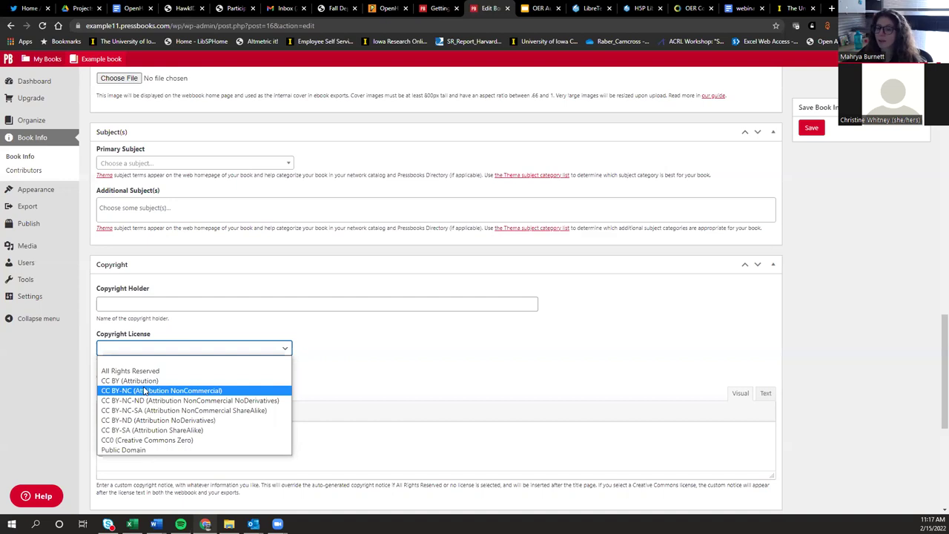
{"action": "left_click", "coordinate": [380, 381]}
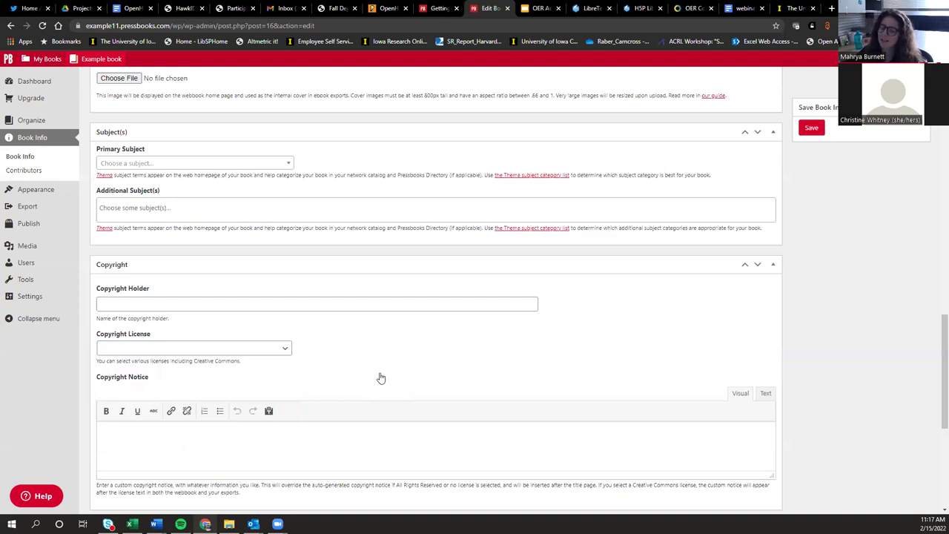
Review the Copyright Notice editor and the About the Book tagline, short description and long description fields
{"action": "scroll", "coordinate": [380, 378], "scroll_direction": "up", "scroll_amount": 1}
{"action": "scroll", "coordinate": [380, 375], "scroll_direction": "down", "scroll_amount": 2}
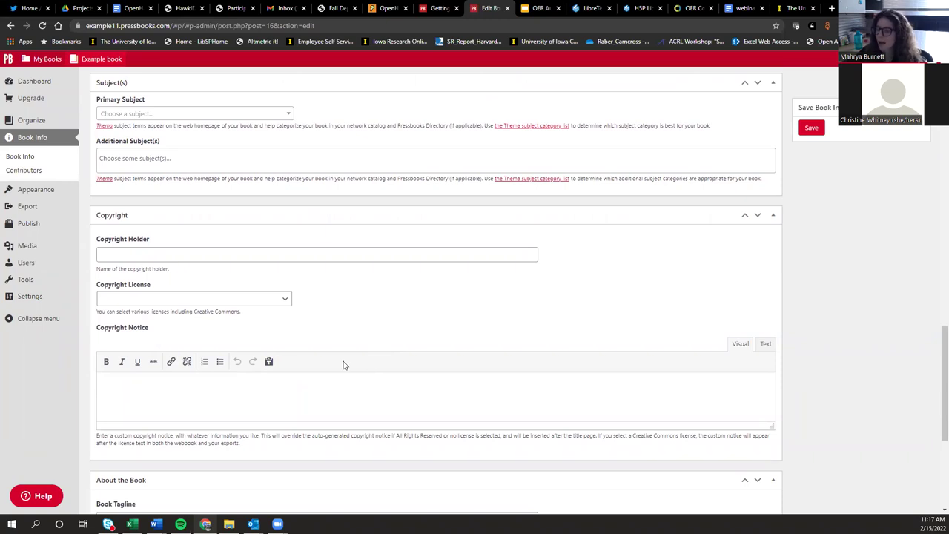
{"action": "scroll", "coordinate": [367, 364], "scroll_direction": "down", "scroll_amount": 1}
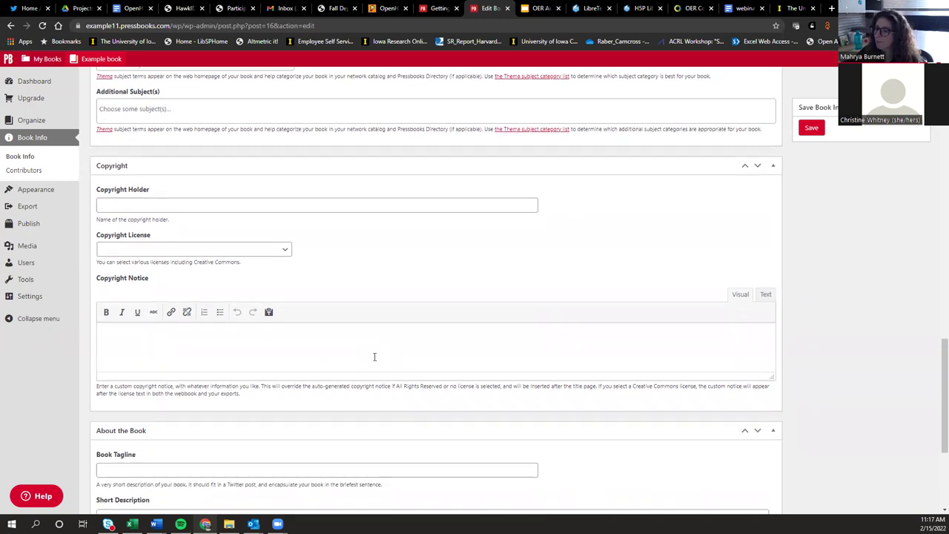
{"action": "left_click", "coordinate": [129, 341]}
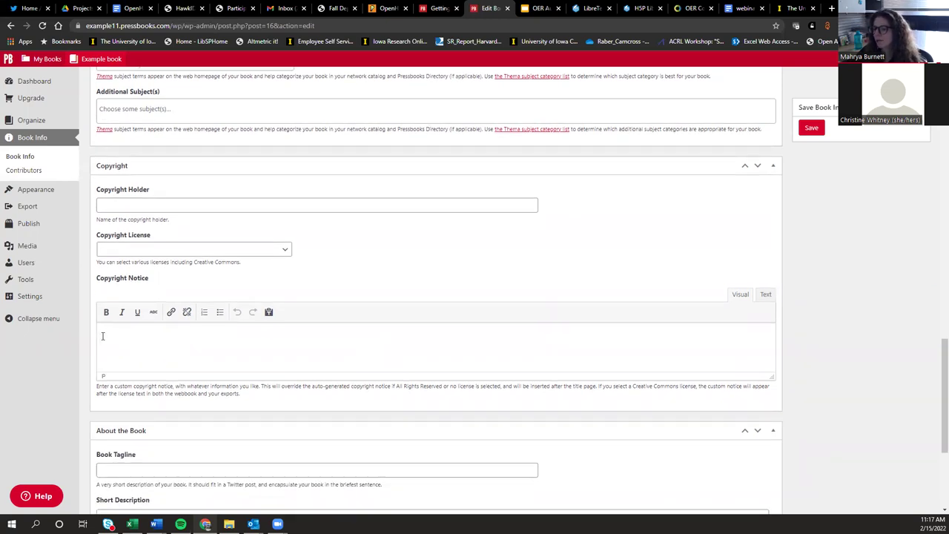
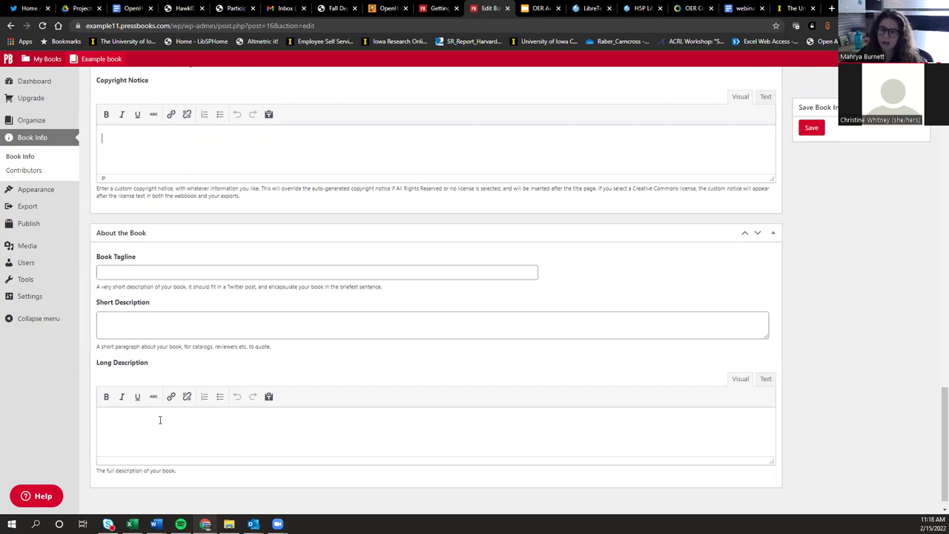
{"action": "scroll", "coordinate": [259, 411], "scroll_direction": "down", "scroll_amount": 1}
{"action": "scroll", "coordinate": [253, 377], "scroll_direction": "up", "scroll_amount": 1}
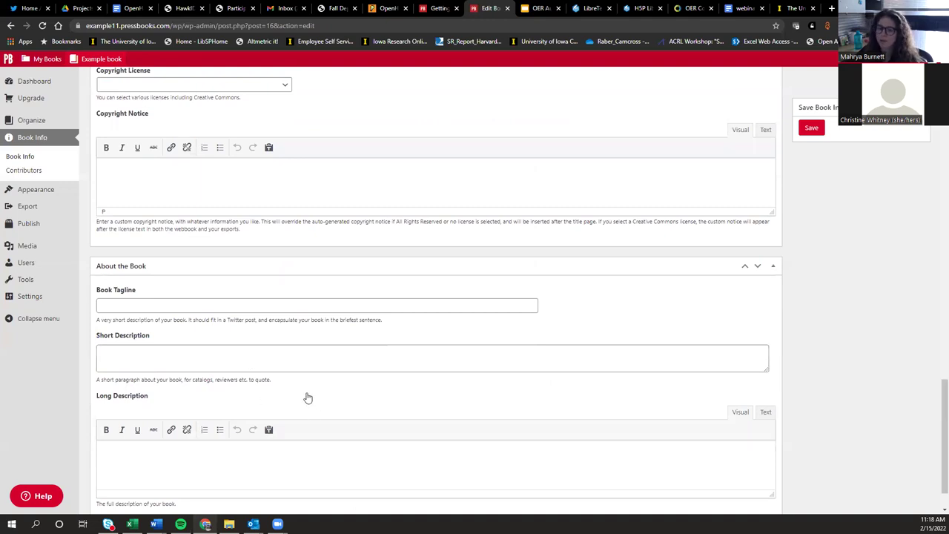
Save the book information and view the Example book's public home page
{"action": "scroll", "coordinate": [302, 404], "scroll_direction": "up", "scroll_amount": 10}
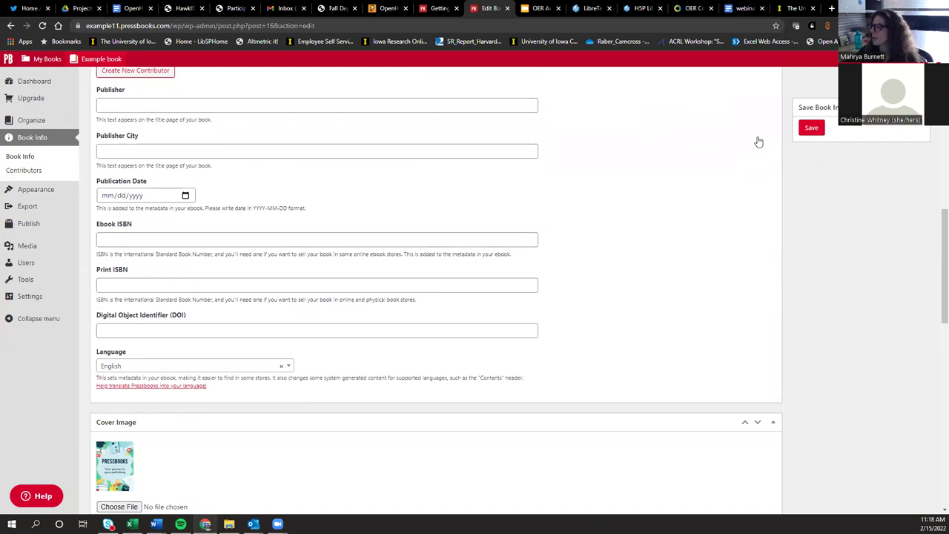
{"action": "left_click", "coordinate": [811, 127]}
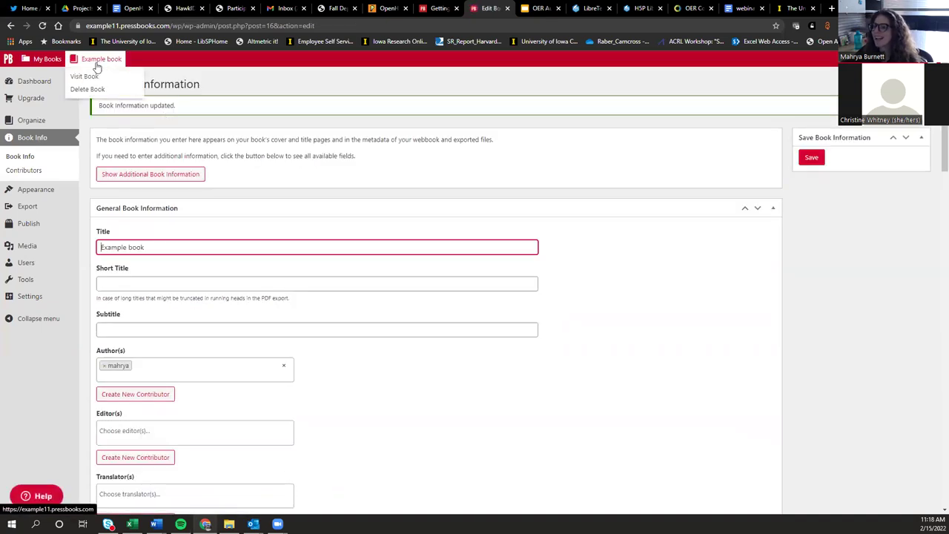
{"action": "left_click", "coordinate": [84, 77]}
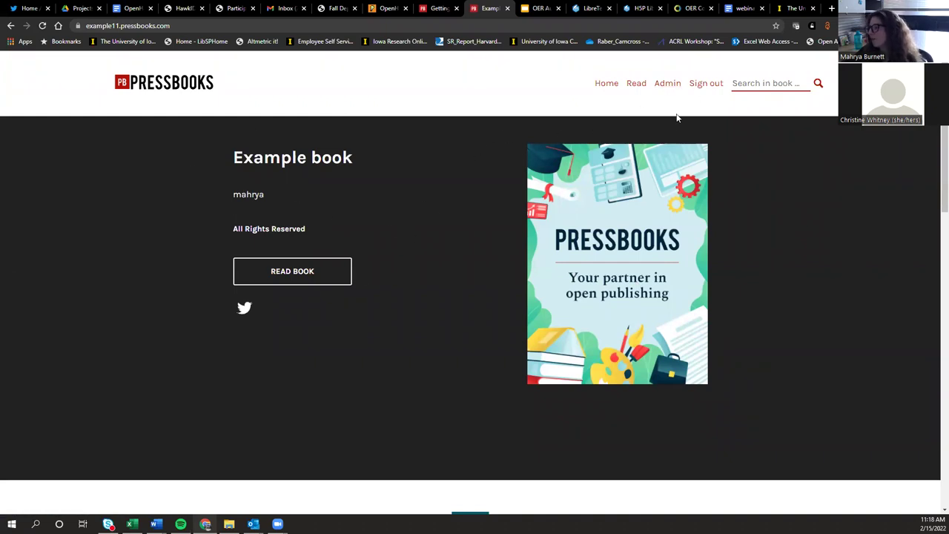
Return to the book's admin dashboard and browse the full collection of installed book themes
{"action": "left_click", "coordinate": [667, 86]}
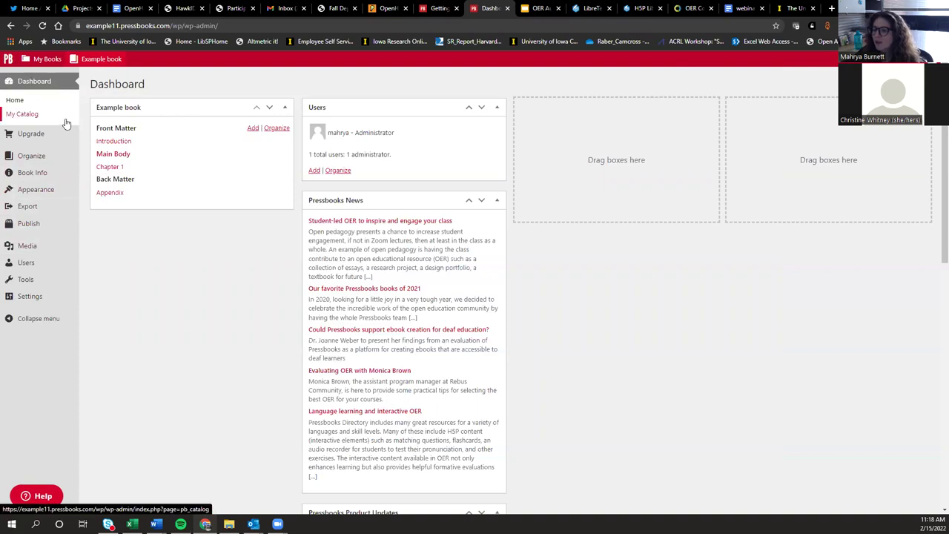
{"action": "mouse_move", "coordinate": [36, 151]}
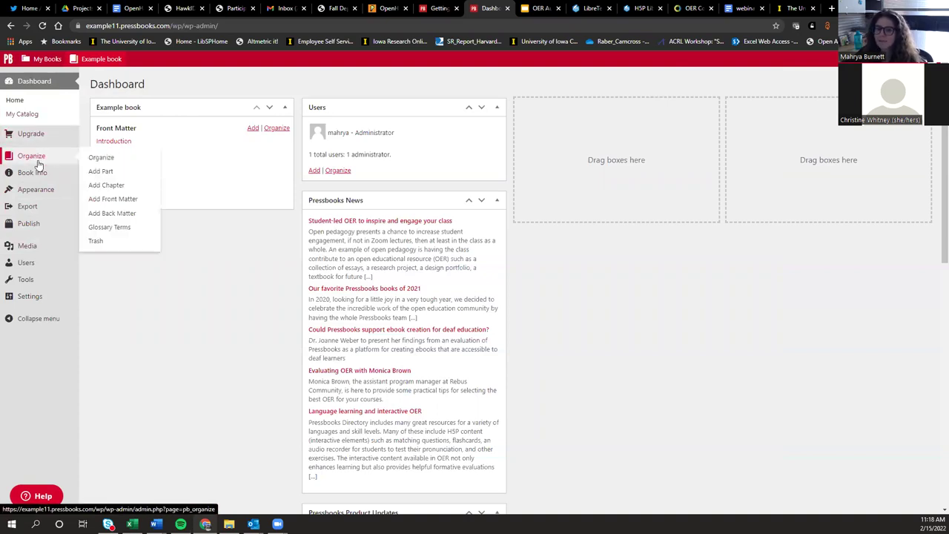
{"action": "mouse_move", "coordinate": [31, 194]}
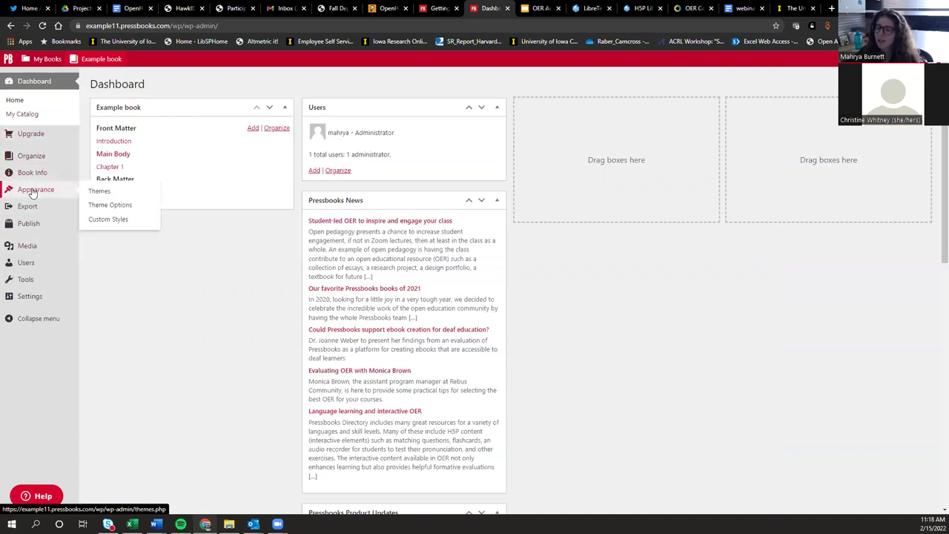
{"action": "left_click", "coordinate": [32, 191]}
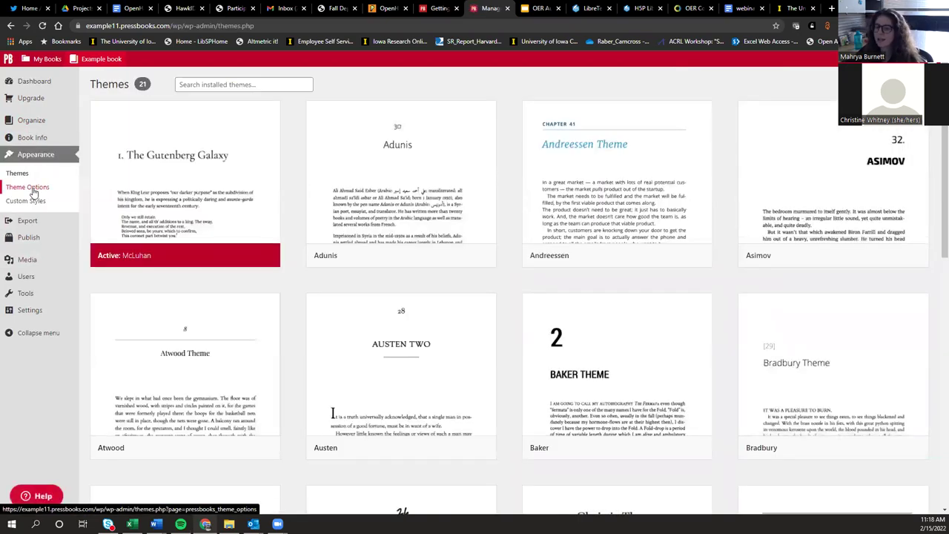
{"action": "mouse_move", "coordinate": [265, 205]}
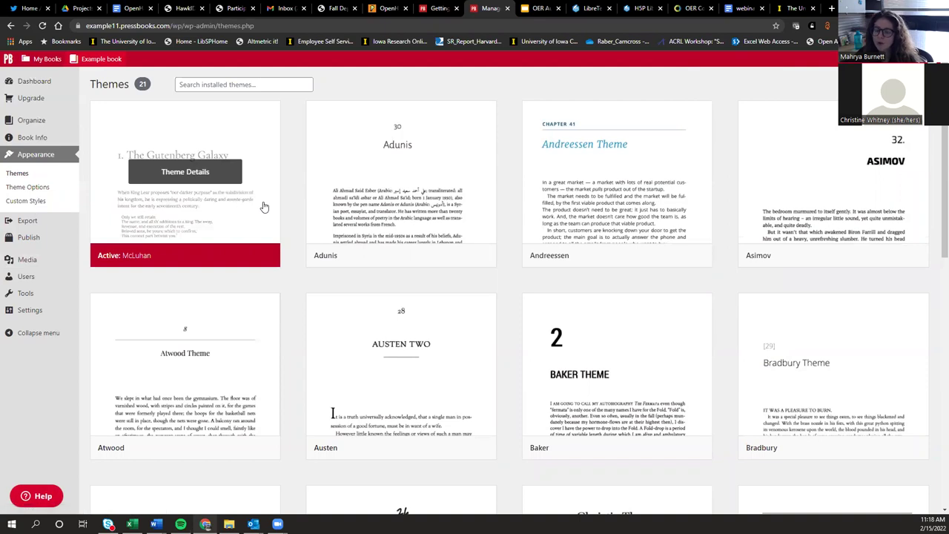
{"action": "mouse_move", "coordinate": [603, 254]}
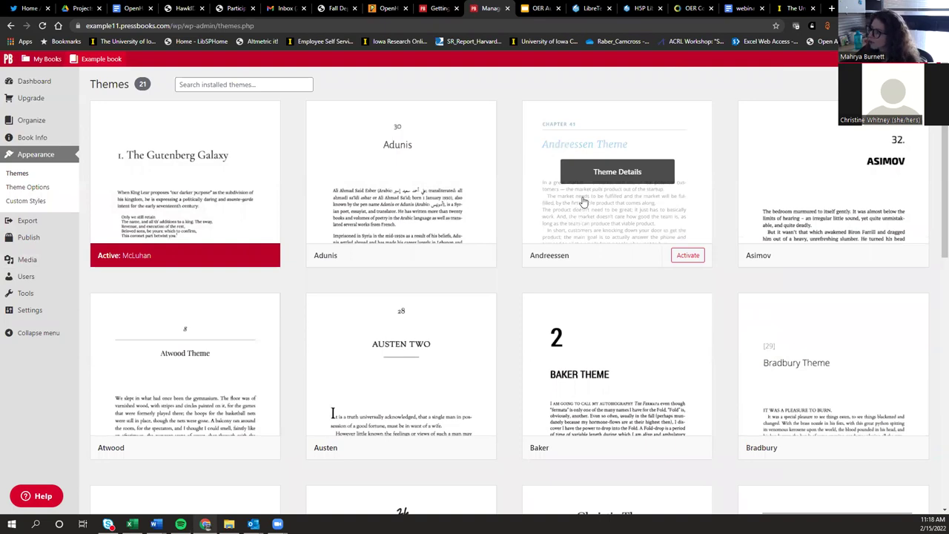
{"action": "scroll", "coordinate": [583, 207], "scroll_direction": "down", "scroll_amount": 1}
{"action": "scroll", "coordinate": [586, 199], "scroll_direction": "down", "scroll_amount": 1}
{"action": "scroll", "coordinate": [586, 196], "scroll_direction": "down", "scroll_amount": 6}
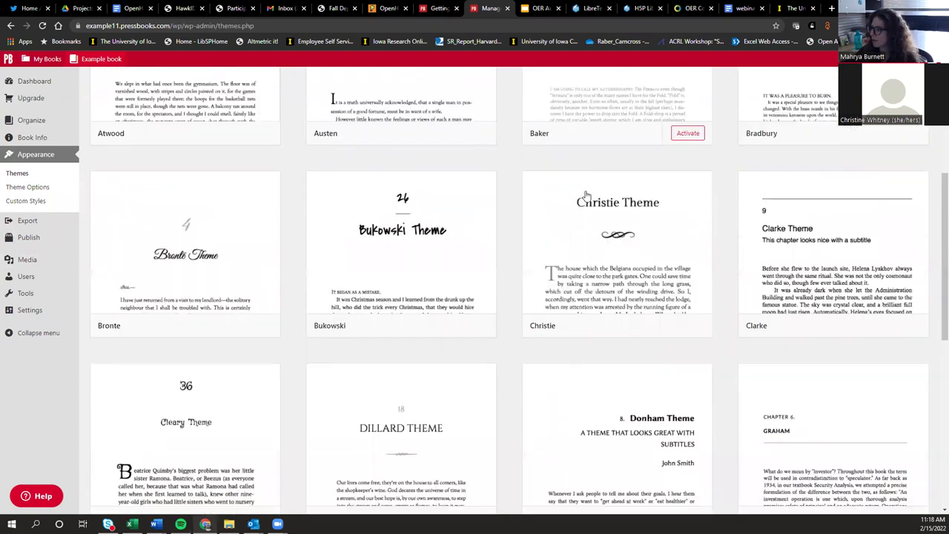
{"action": "scroll", "coordinate": [586, 196], "scroll_direction": "down", "scroll_amount": 1}
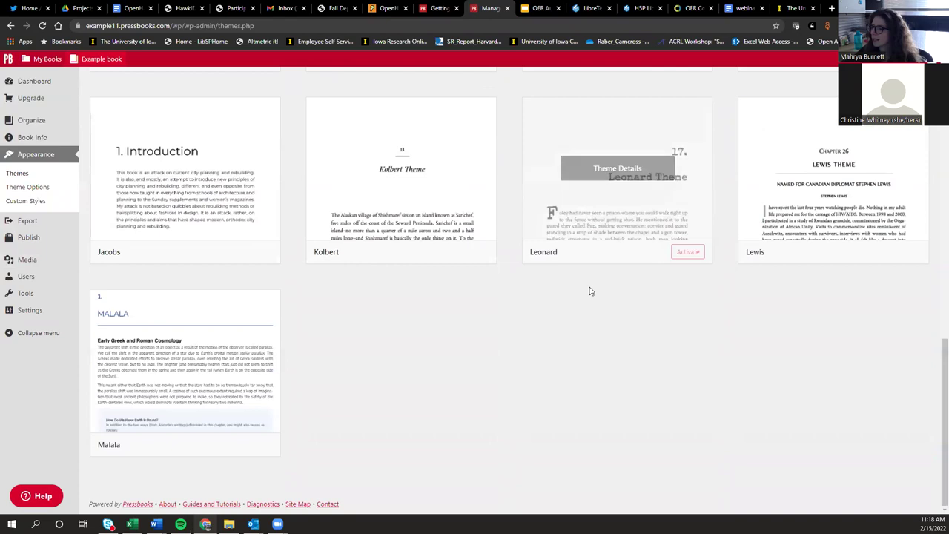
{"action": "scroll", "coordinate": [589, 290], "scroll_direction": "up", "scroll_amount": 1}
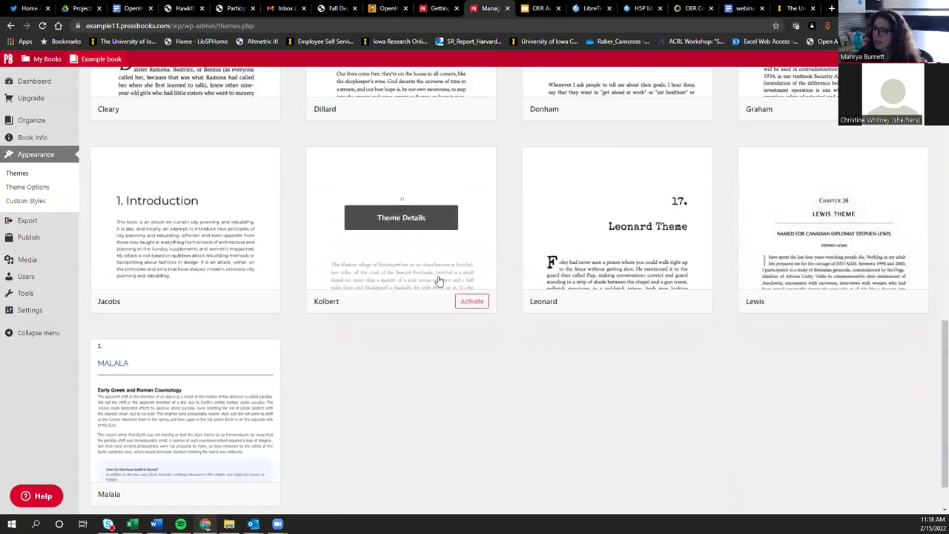
Read the Malala theme's details, including its typefaces and tags, and close them without activating the theme
{"action": "left_click", "coordinate": [186, 410]}
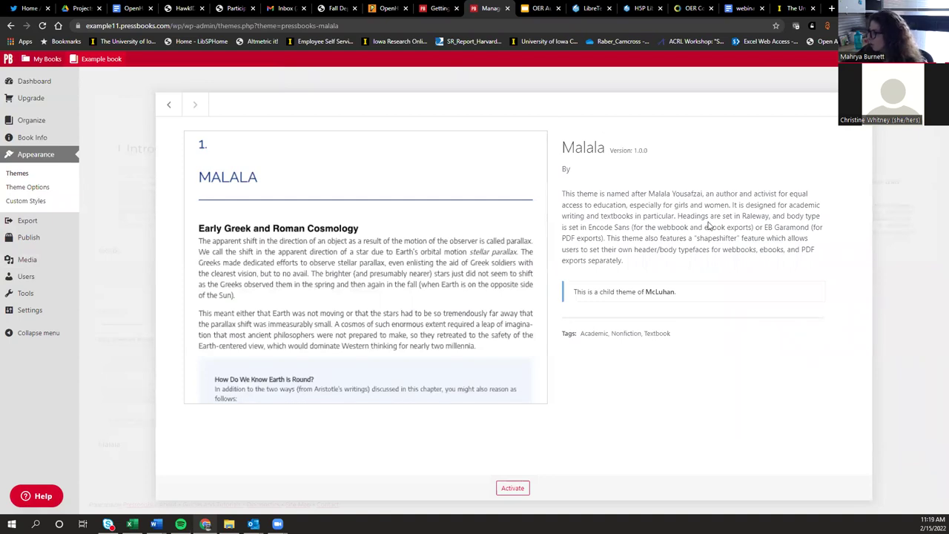
{"action": "left_click_drag", "start_coordinate": [744, 216], "coordinate": [822, 220]}
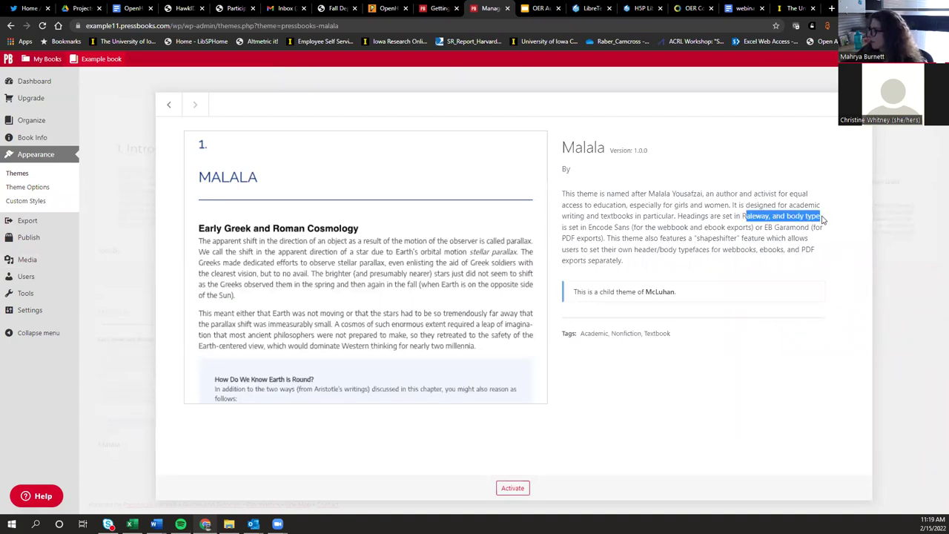
{"action": "left_click", "coordinate": [755, 266]}
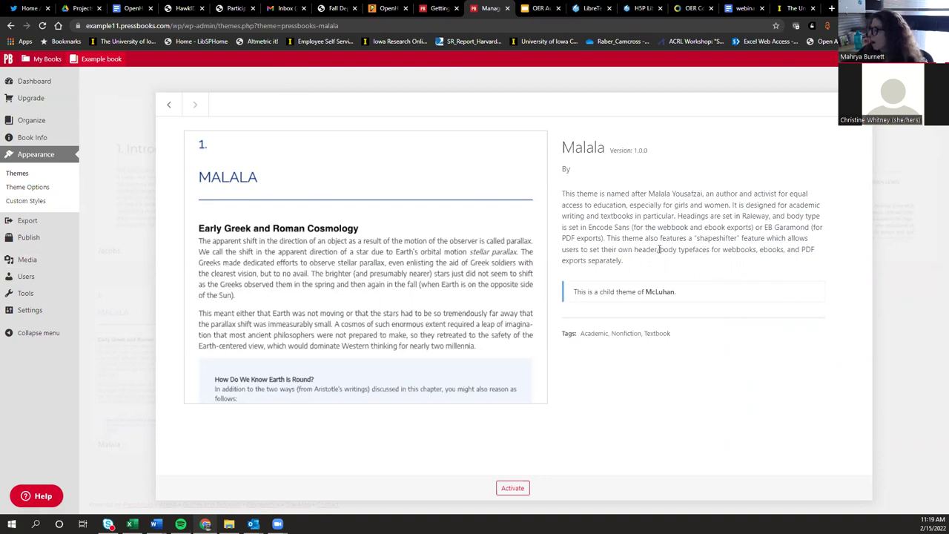
{"action": "left_click_drag", "start_coordinate": [582, 334], "coordinate": [693, 343]}
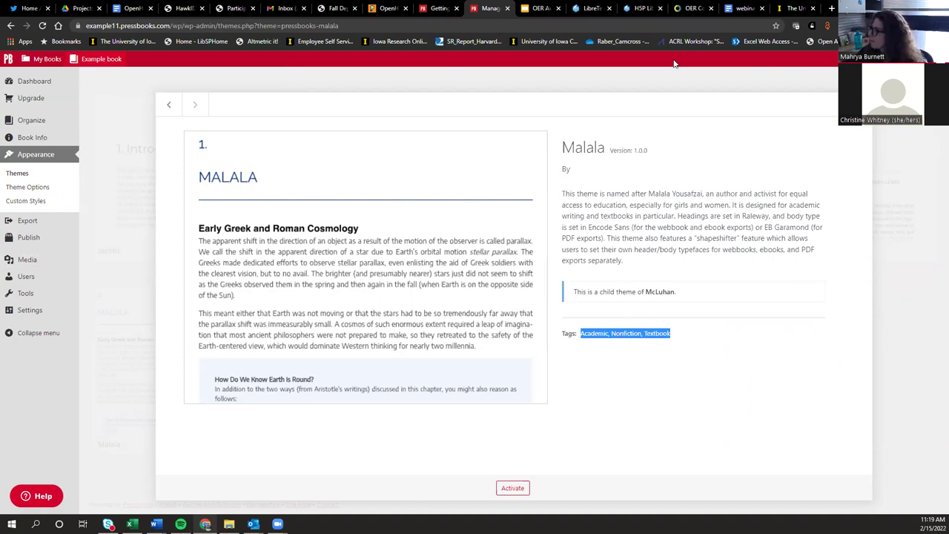
{"action": "left_click", "coordinate": [785, 104]}
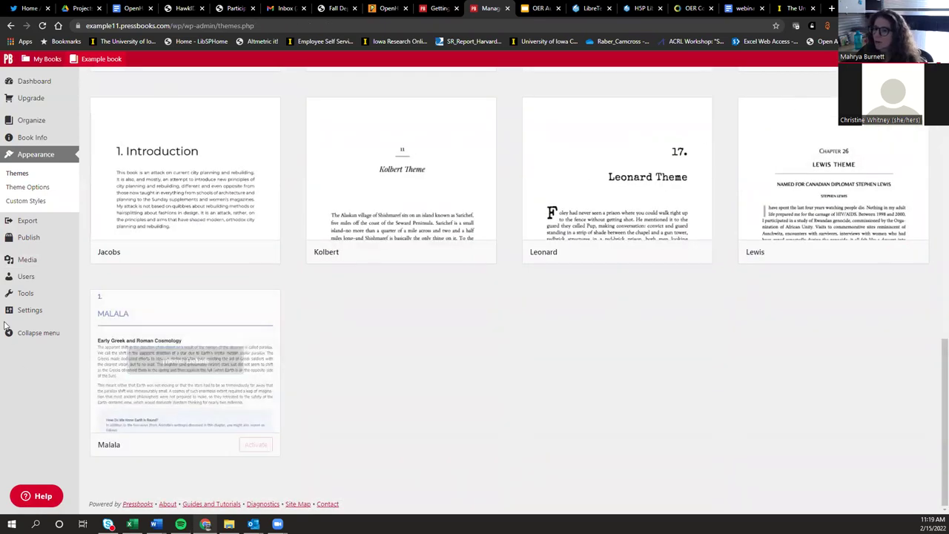
Review the McLuhan theme's global options, from part and chapter labels to chapter licenses and textbox colors
{"action": "mouse_move", "coordinate": [26, 261]}
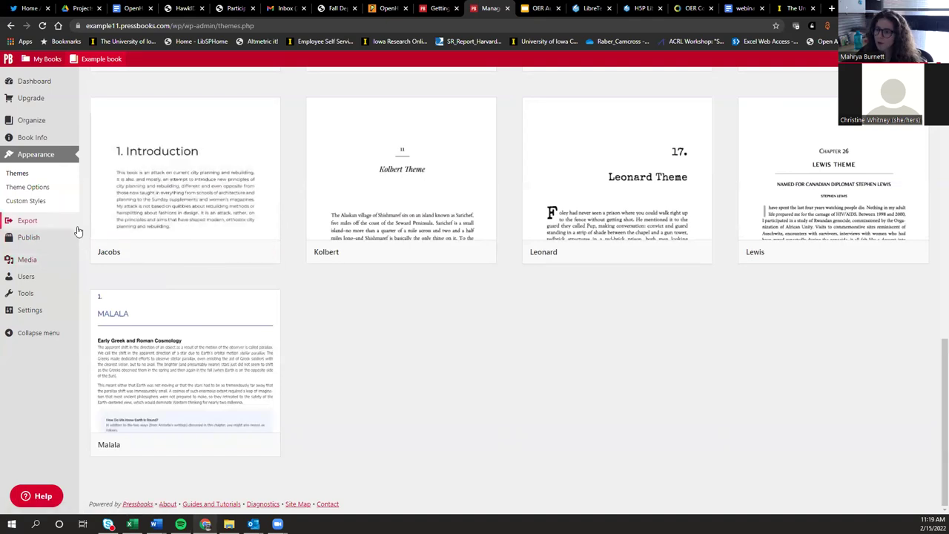
{"action": "left_click", "coordinate": [38, 190]}
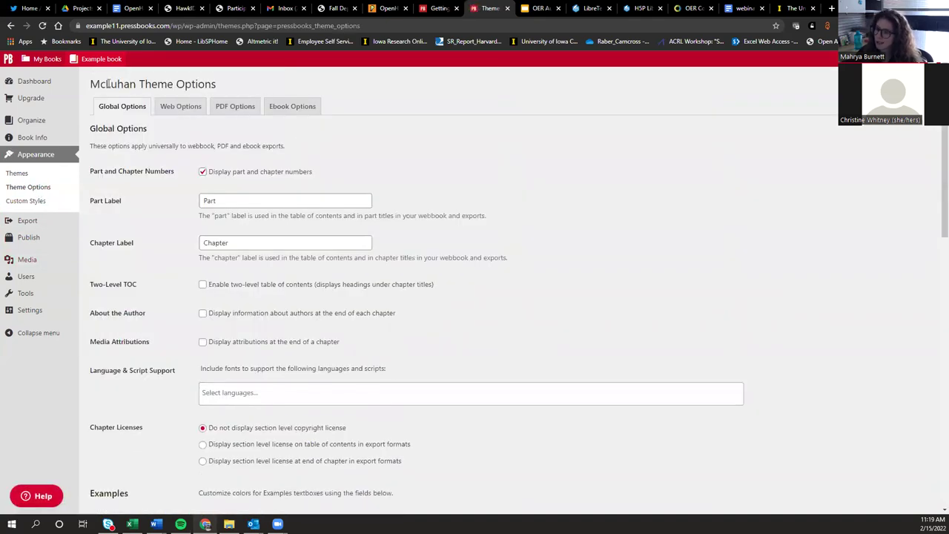
{"action": "left_click_drag", "start_coordinate": [91, 83], "coordinate": [138, 82]}
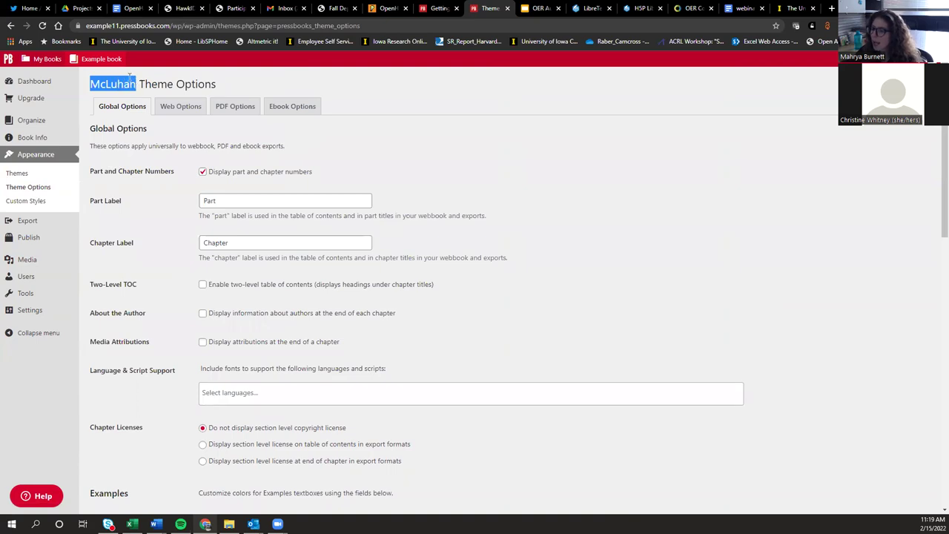
{"action": "left_click", "coordinate": [455, 194]}
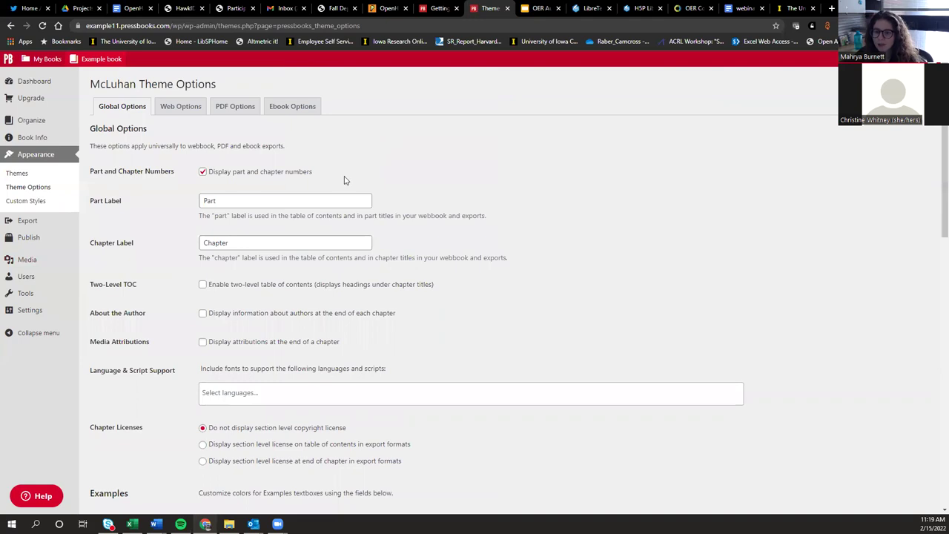
{"action": "scroll", "coordinate": [260, 194], "scroll_direction": "down", "scroll_amount": 3}
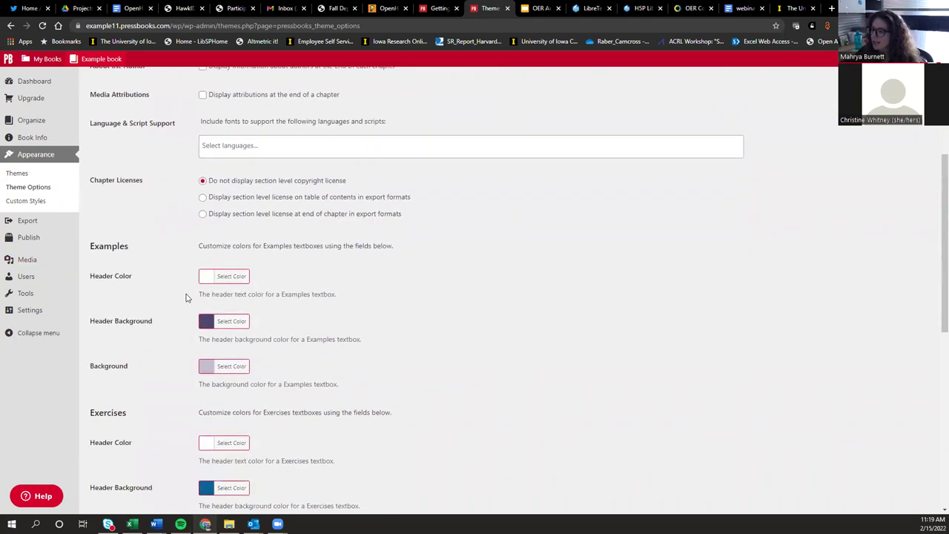
{"action": "scroll", "coordinate": [128, 253], "scroll_direction": "down", "scroll_amount": 1}
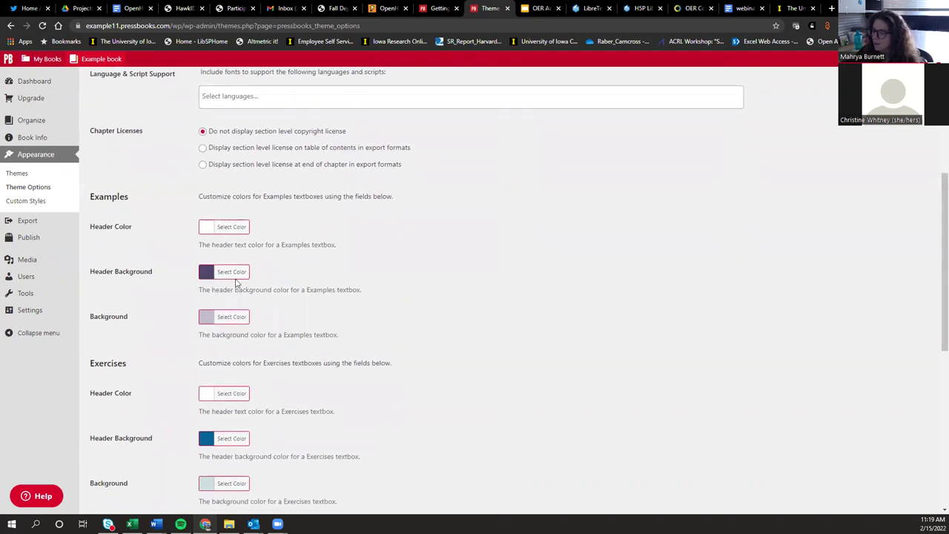
Examine the Header Background color picker for Examples textboxes, closing it without choosing a color, and look over the remaining color settings
{"action": "left_click", "coordinate": [207, 273]}
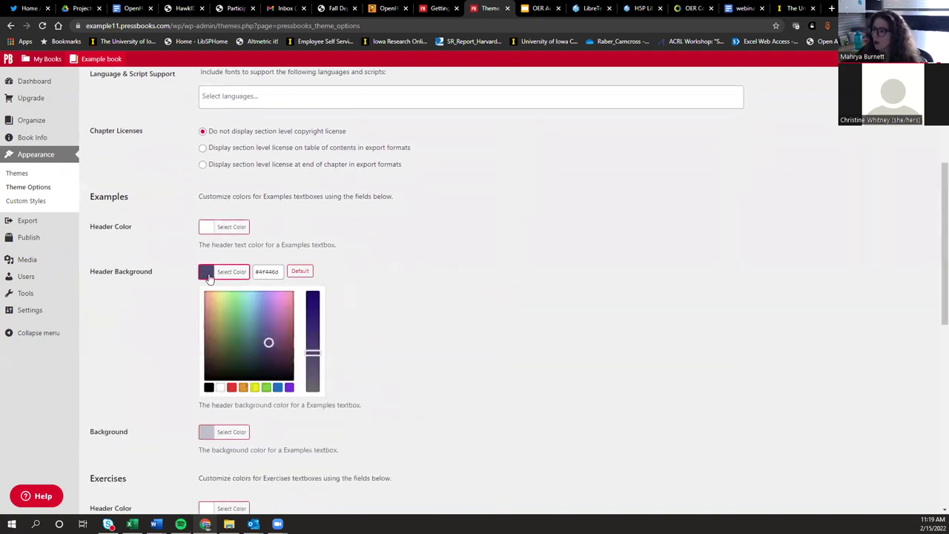
{"action": "left_click", "coordinate": [458, 259]}
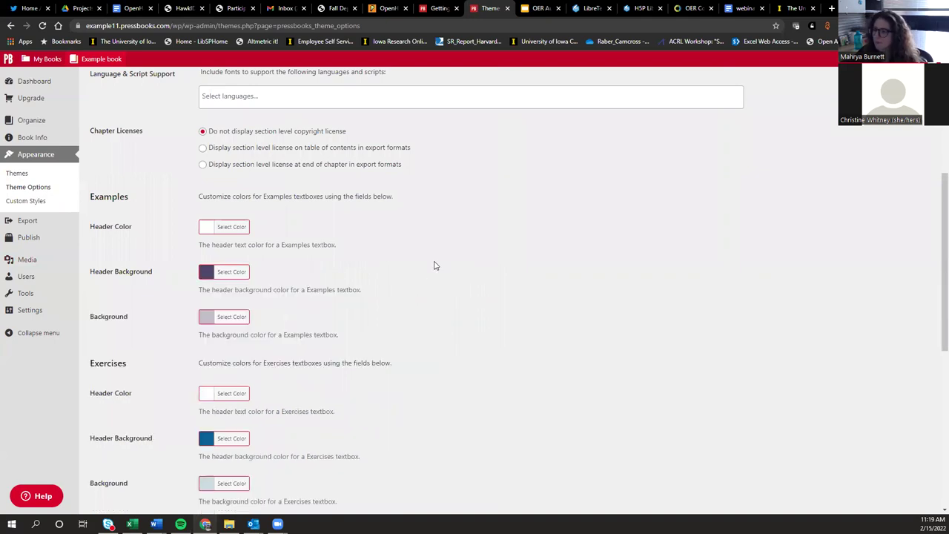
{"action": "scroll", "coordinate": [435, 265], "scroll_direction": "down", "scroll_amount": 3}
{"action": "scroll", "coordinate": [434, 266], "scroll_direction": "up", "scroll_amount": 8}
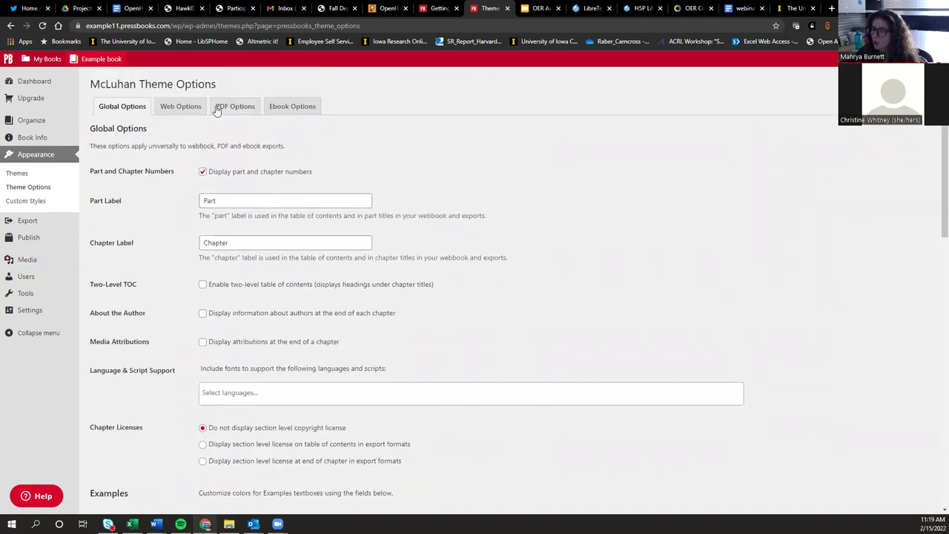
Review the McLuhan theme's web, PDF and ebook options in turn
{"action": "left_click", "coordinate": [172, 108]}
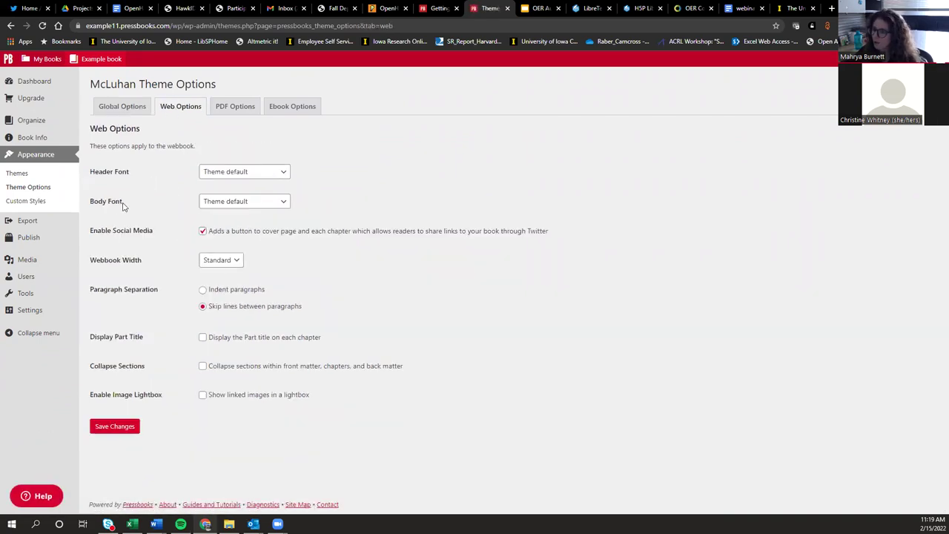
{"action": "left_click", "coordinate": [235, 108]}
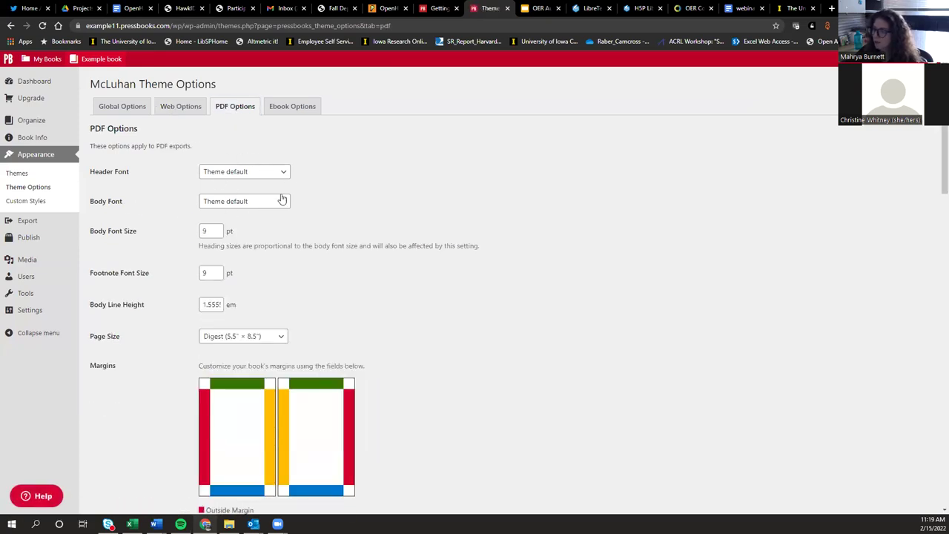
{"action": "left_click", "coordinate": [292, 112]}
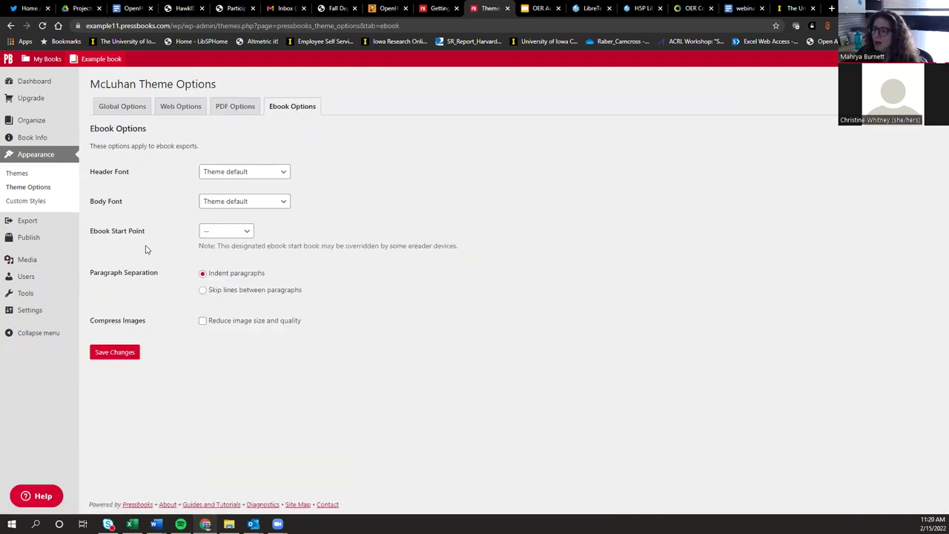
Open the custom styles editor and look through the McLuhan theme's web stylesheet
{"action": "left_click", "coordinate": [35, 204]}
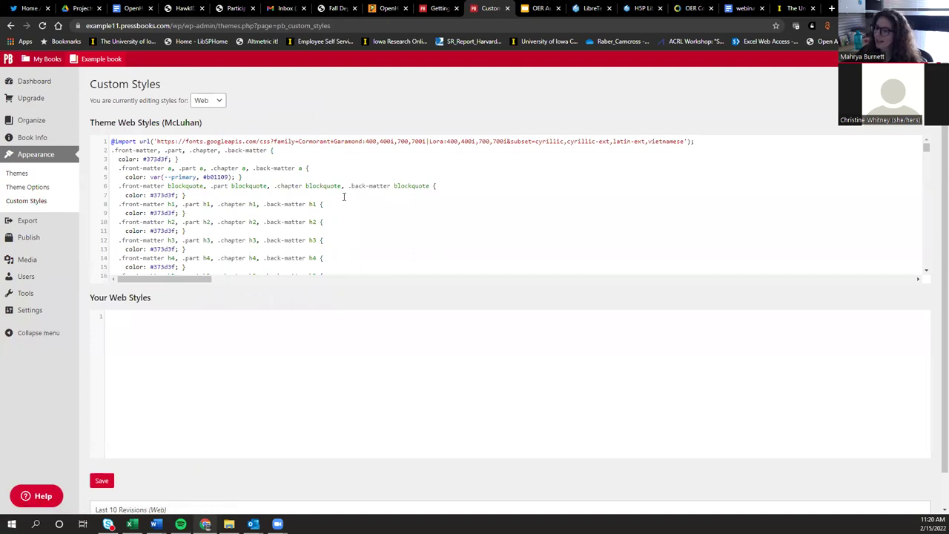
{"action": "scroll", "coordinate": [319, 171], "scroll_direction": "down", "scroll_amount": 10}
{"action": "scroll", "coordinate": [337, 171], "scroll_direction": "down", "scroll_amount": 14}
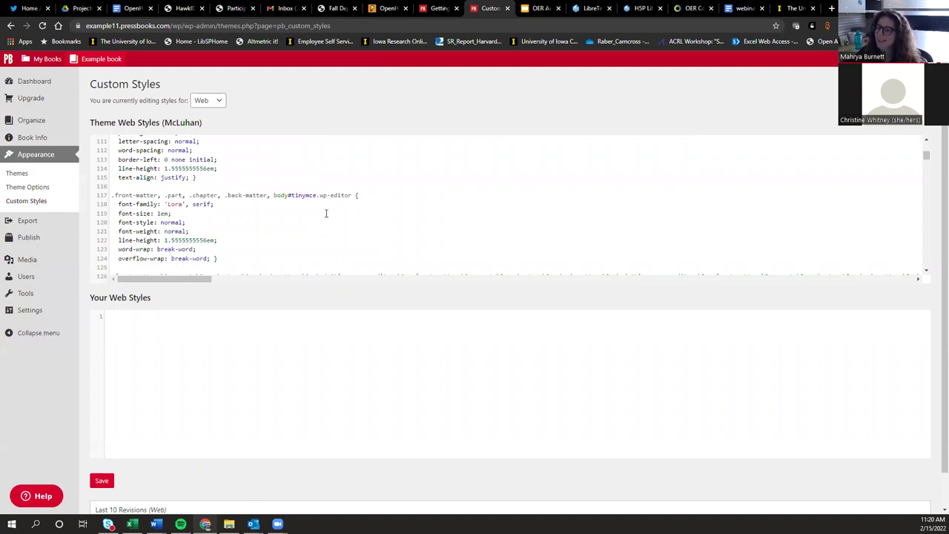
{"action": "scroll", "coordinate": [260, 245], "scroll_direction": "down", "scroll_amount": 10}
{"action": "scroll", "coordinate": [232, 256], "scroll_direction": "up", "scroll_amount": 4}
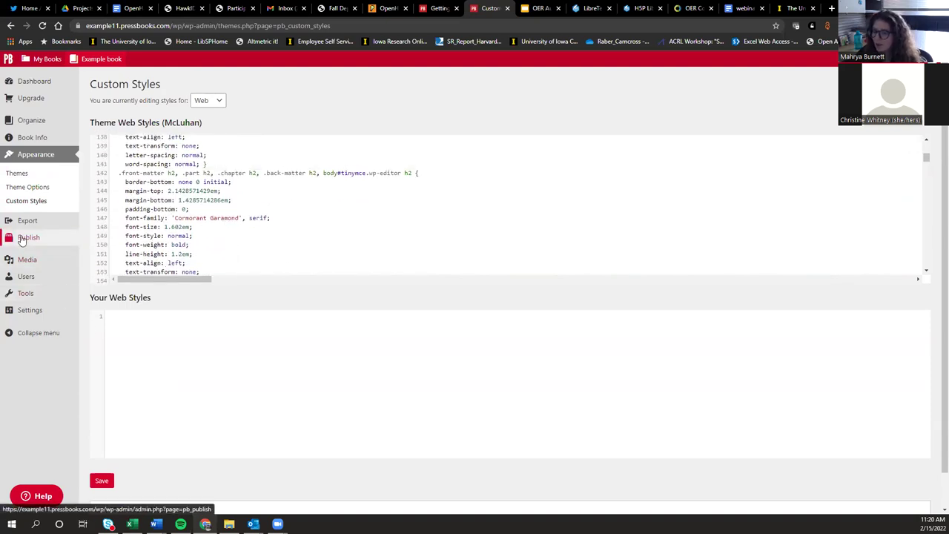
Look over the Media and Users options and open the list of all the book's users
{"action": "mouse_move", "coordinate": [26, 229]}
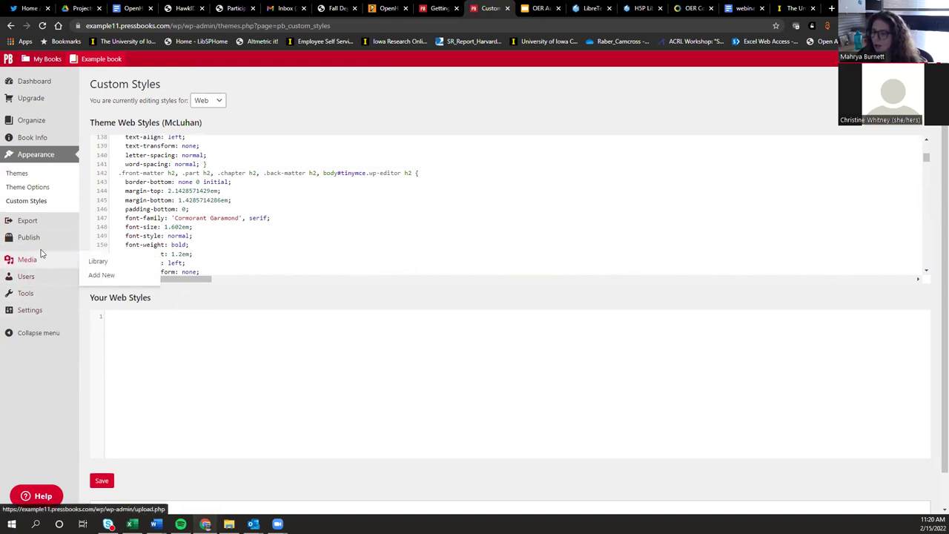
{"action": "mouse_move", "coordinate": [27, 281]}
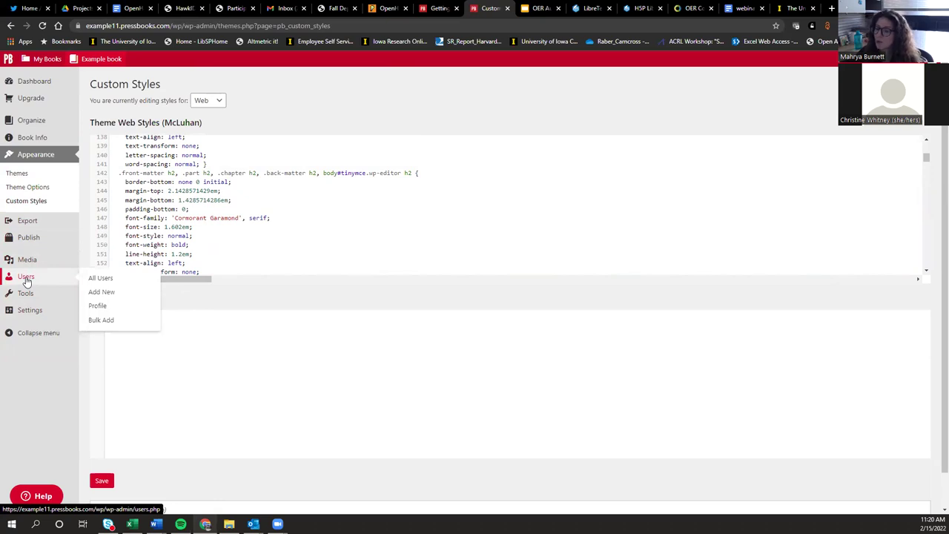
{"action": "left_click", "coordinate": [27, 280]}
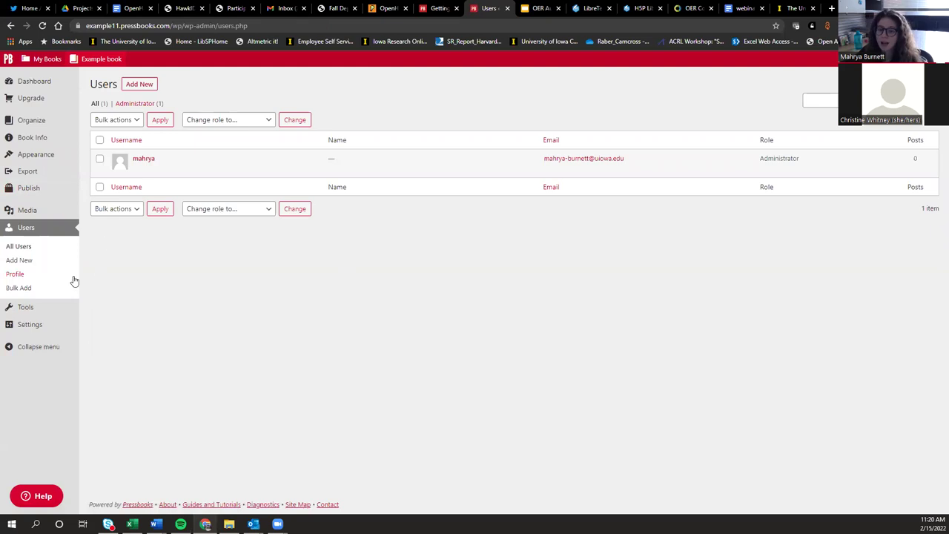
Open the form for adding users and review the roles that can be given to an existing user, without changing the role
{"action": "mouse_move", "coordinate": [197, 169]}
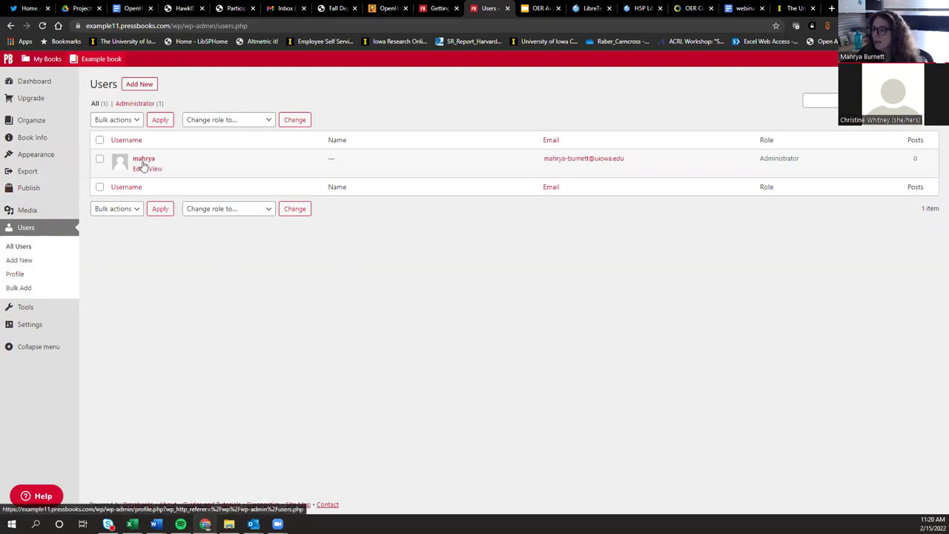
{"action": "left_click", "coordinate": [139, 83]}
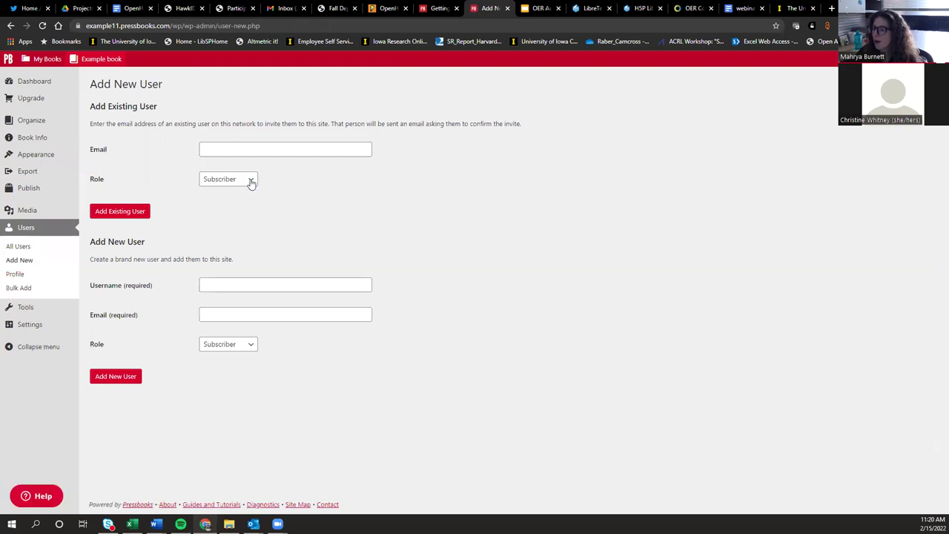
{"action": "left_click", "coordinate": [251, 181]}
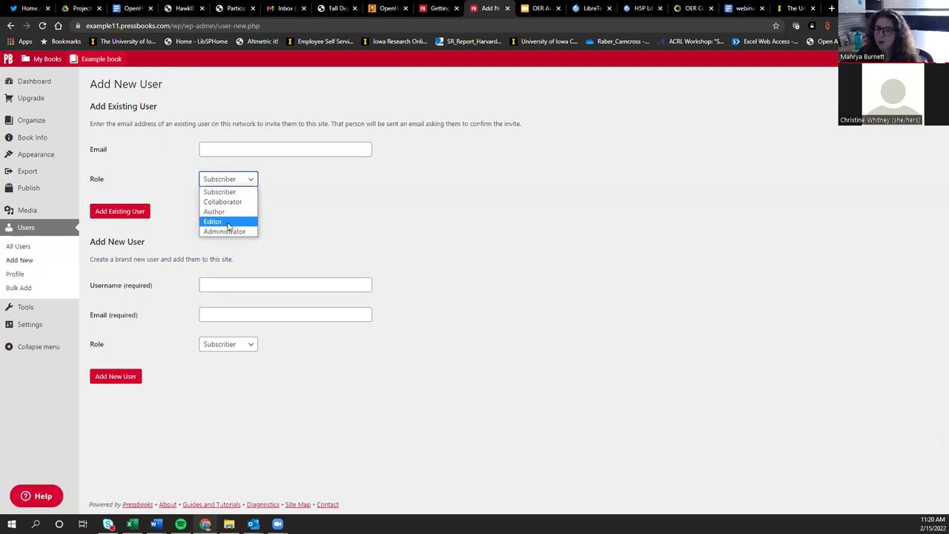
{"action": "left_click", "coordinate": [241, 153]}
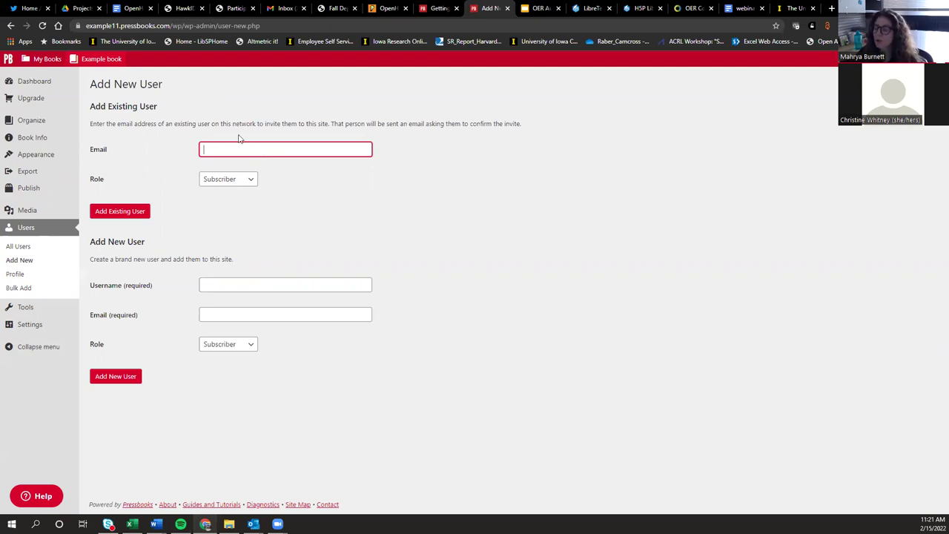
{"action": "left_click", "coordinate": [245, 178]}
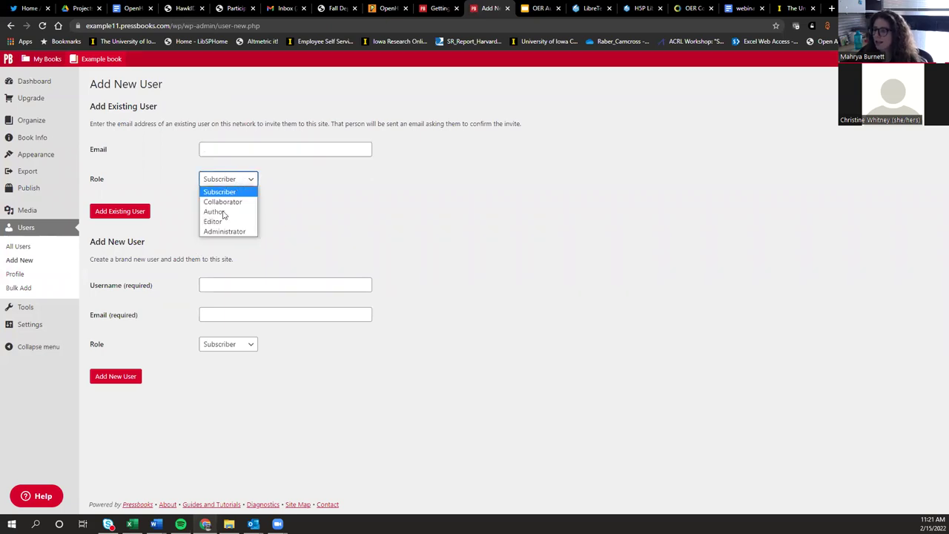
{"action": "left_click", "coordinate": [341, 211]}
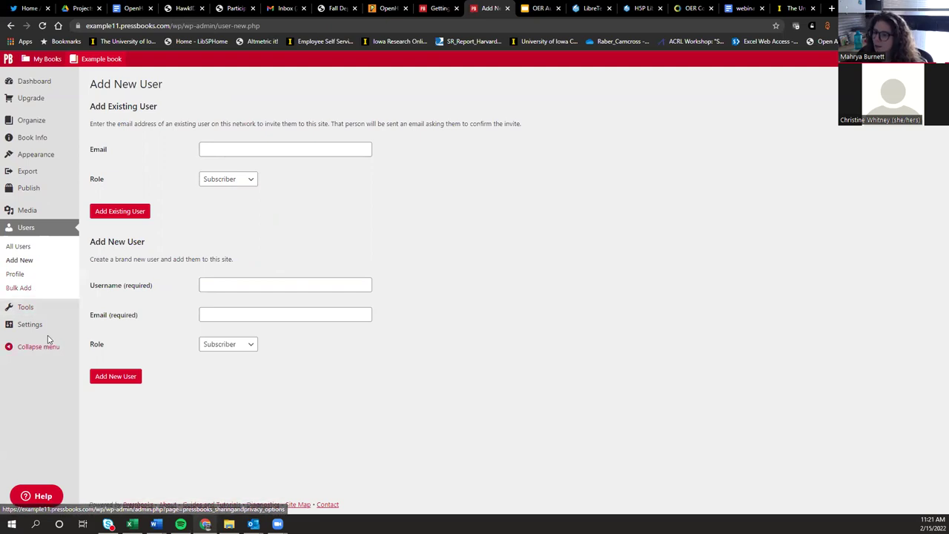
Open the book's Organize page and look over its front matter, main body and back matter sections
{"action": "mouse_move", "coordinate": [41, 322]}
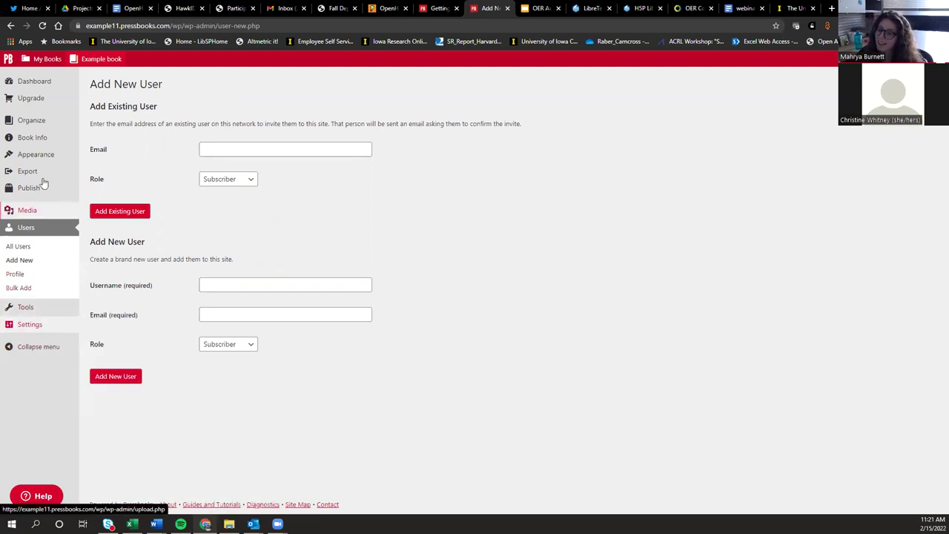
{"action": "mouse_move", "coordinate": [31, 122]}
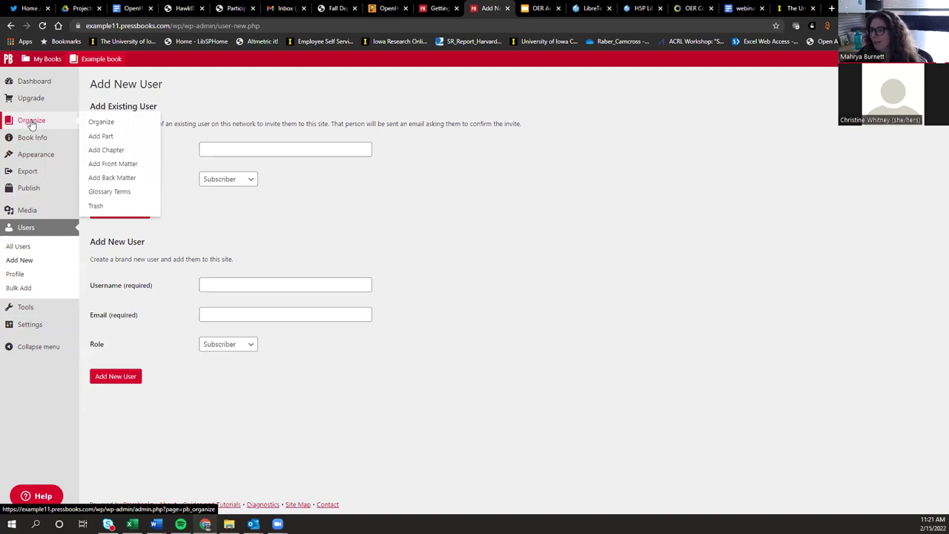
{"action": "left_click", "coordinate": [31, 123]}
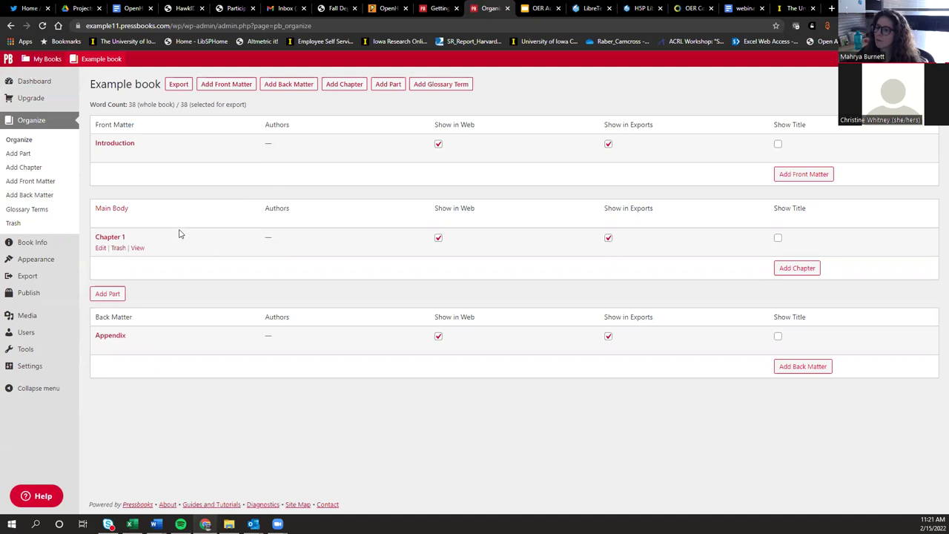
{"action": "mouse_move", "coordinate": [164, 340]}
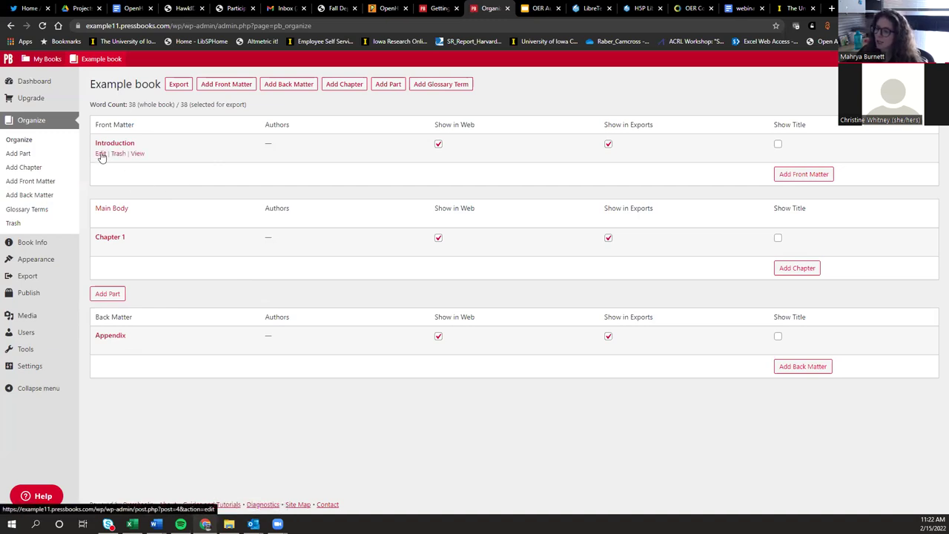
Open the Introduction front matter for editing and check the media upload options, closing them without adding a file
{"action": "left_click", "coordinate": [101, 154]}
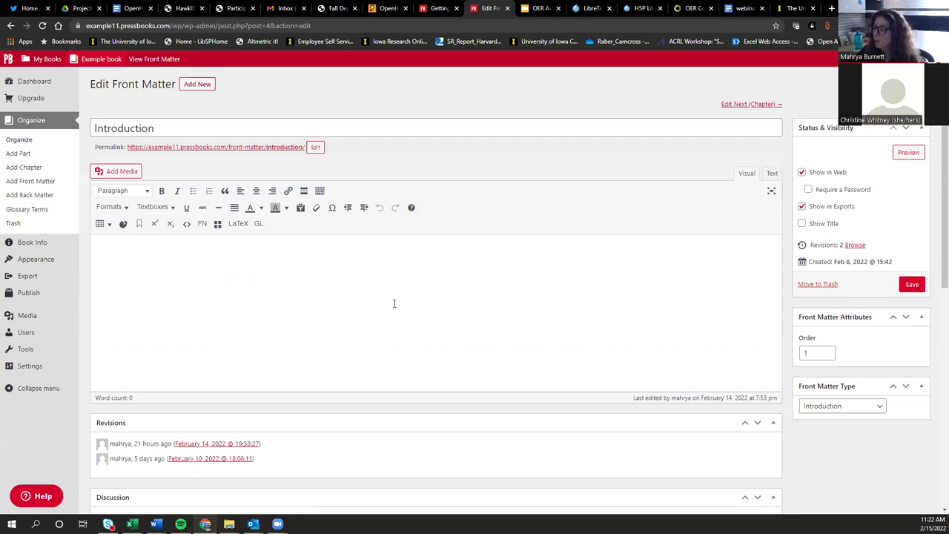
{"action": "left_click", "coordinate": [129, 172]}
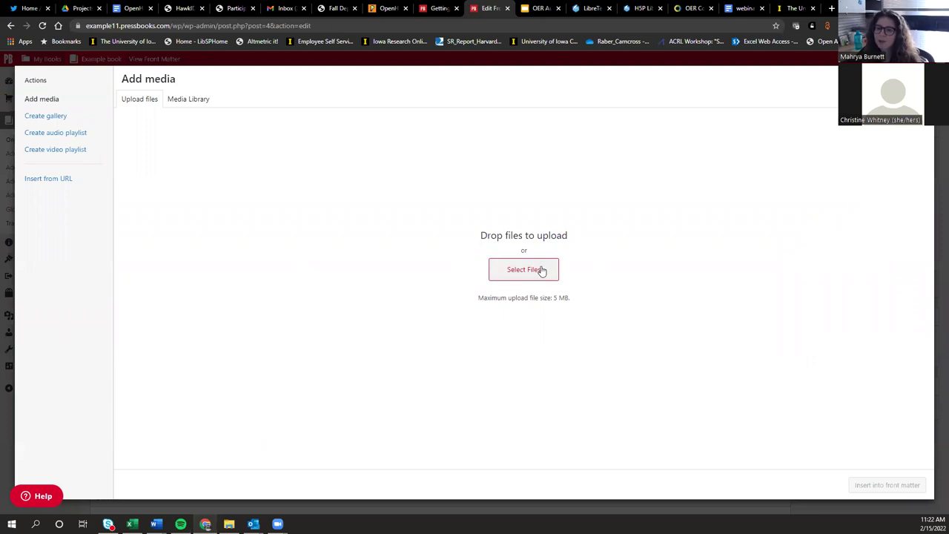
{"action": "key", "text": "Escape"}
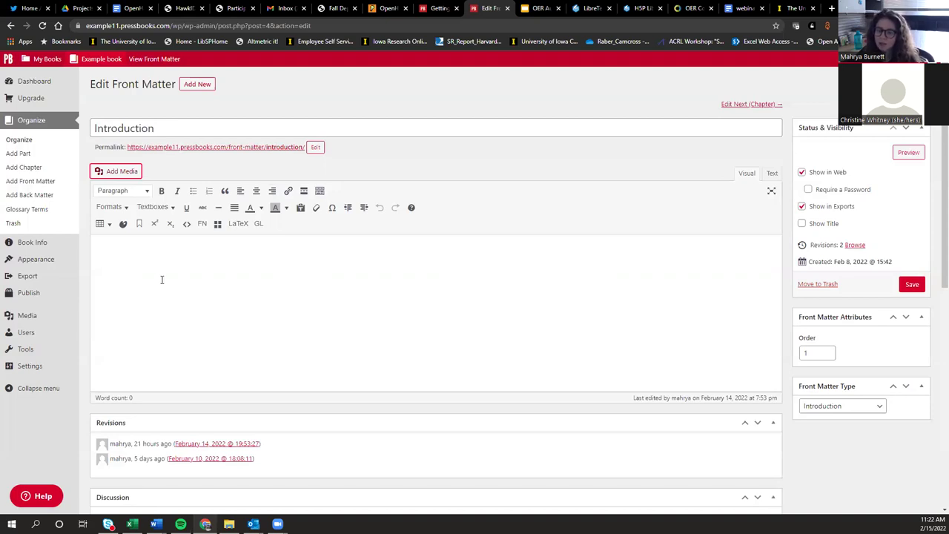
{"action": "left_click", "coordinate": [128, 259]}
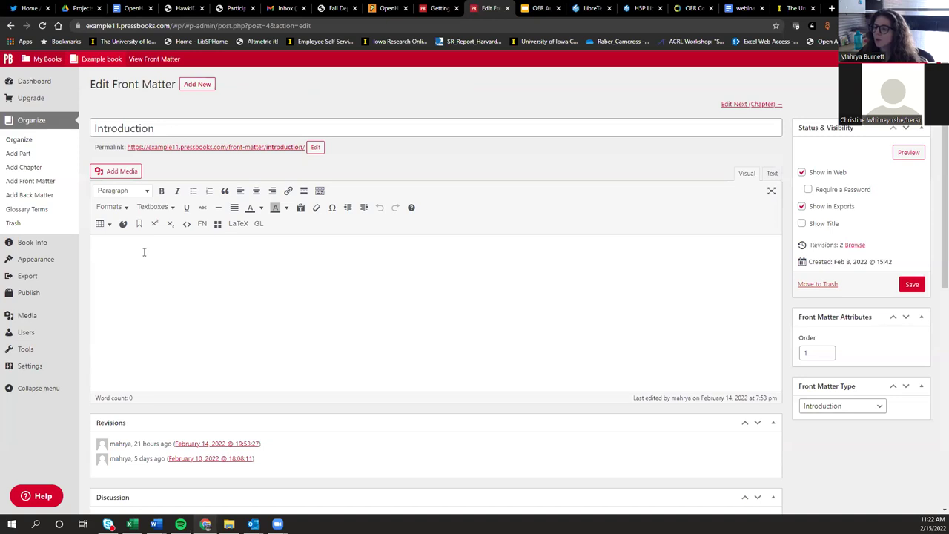
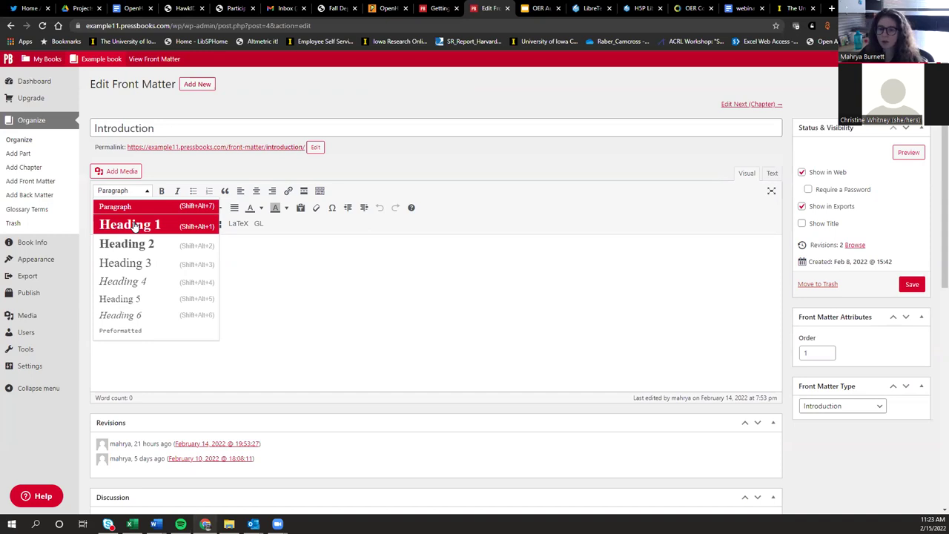
Review the editor's paragraph and heading styles and its Formats options without applying any
{"action": "left_click", "coordinate": [371, 297]}
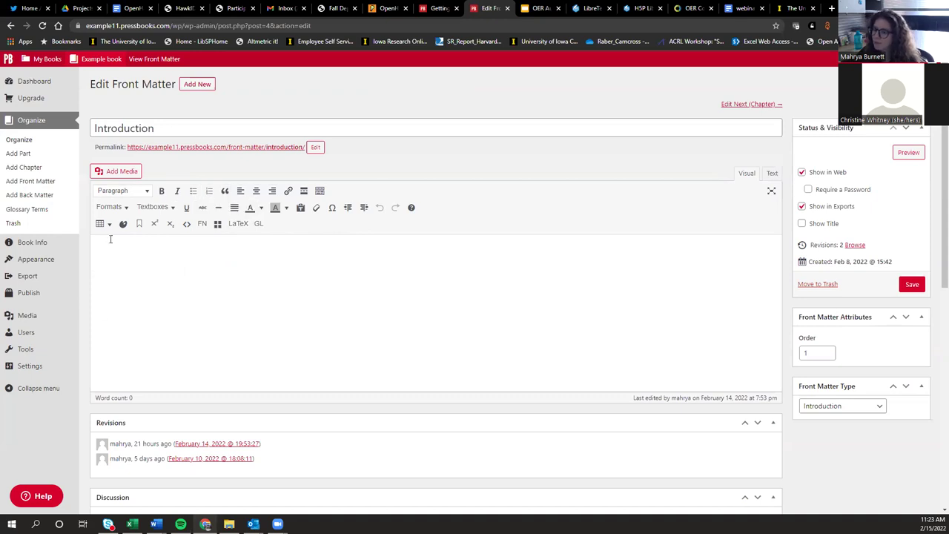
{"action": "left_click", "coordinate": [127, 208]}
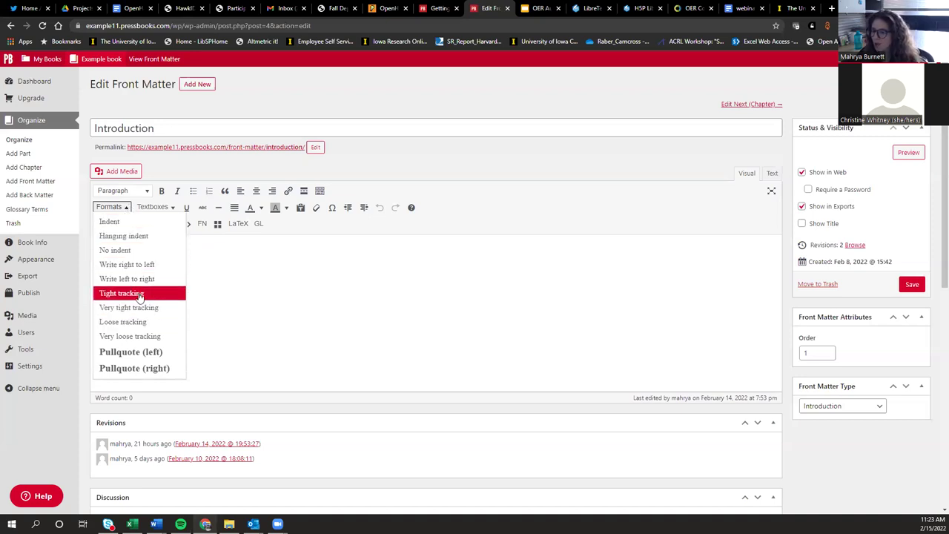
{"action": "left_click", "coordinate": [250, 311]}
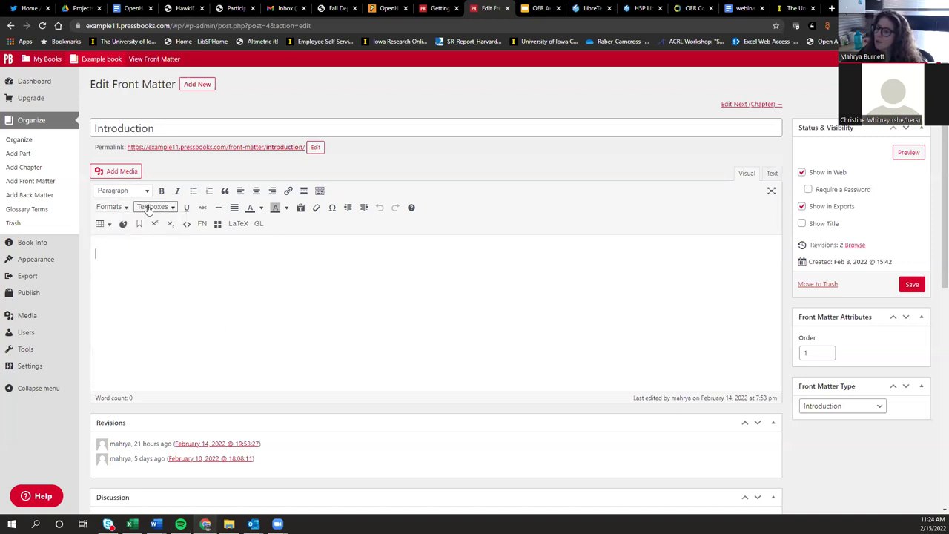
Insert a Learning Objectives textbox in the Introduction and a LaTeX placeholder below it, without entering a formula
{"action": "left_click", "coordinate": [171, 208]}
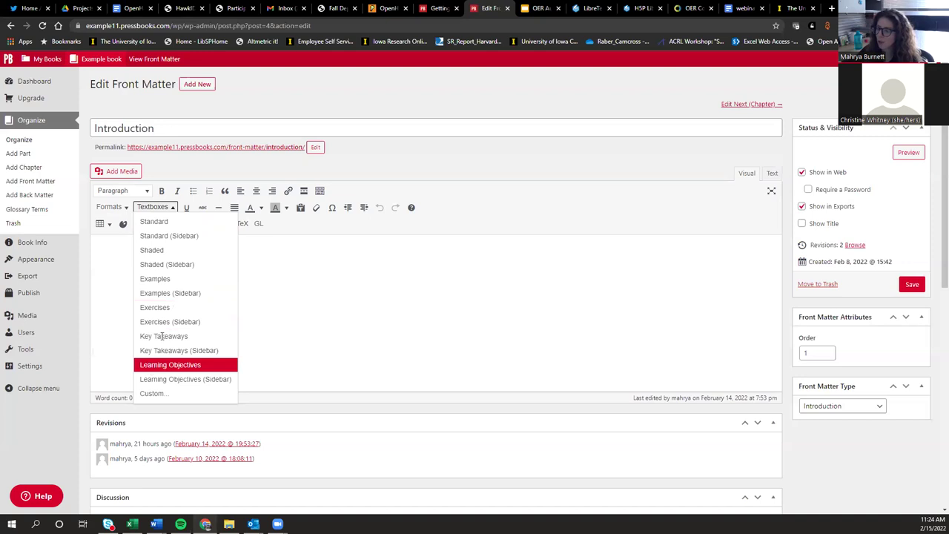
{"action": "key", "text": "Return"}
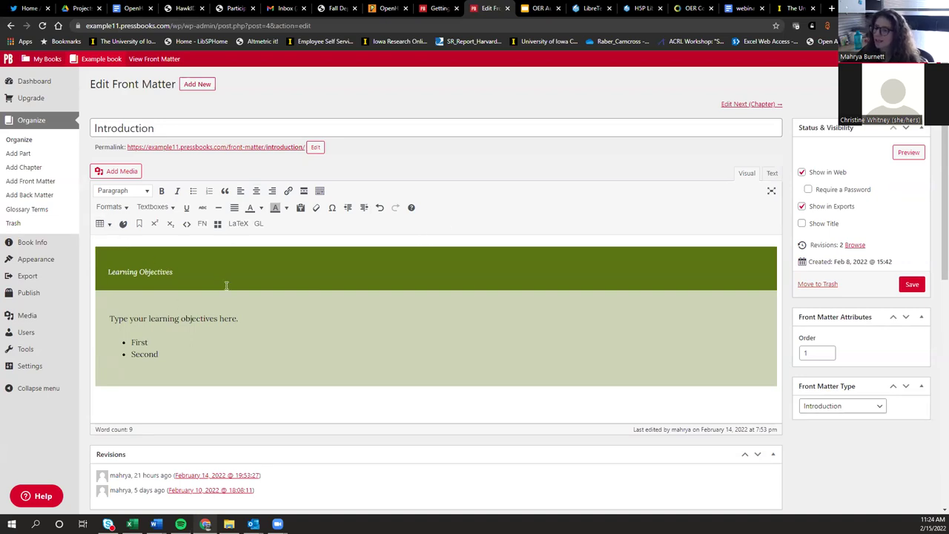
{"action": "left_click", "coordinate": [238, 224]}
{"action": "left_click", "coordinate": [558, 109]}
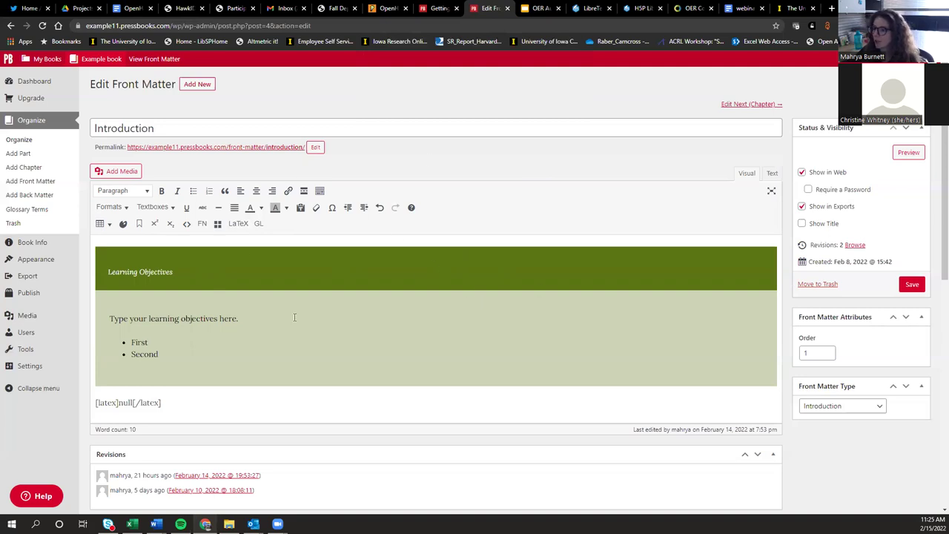
Look over the Introduction's revisions, discussion, comments, metadata and owner settings below the text
{"action": "scroll", "coordinate": [326, 269], "scroll_direction": "down", "scroll_amount": 1}
{"action": "scroll", "coordinate": [326, 269], "scroll_direction": "down", "scroll_amount": 4}
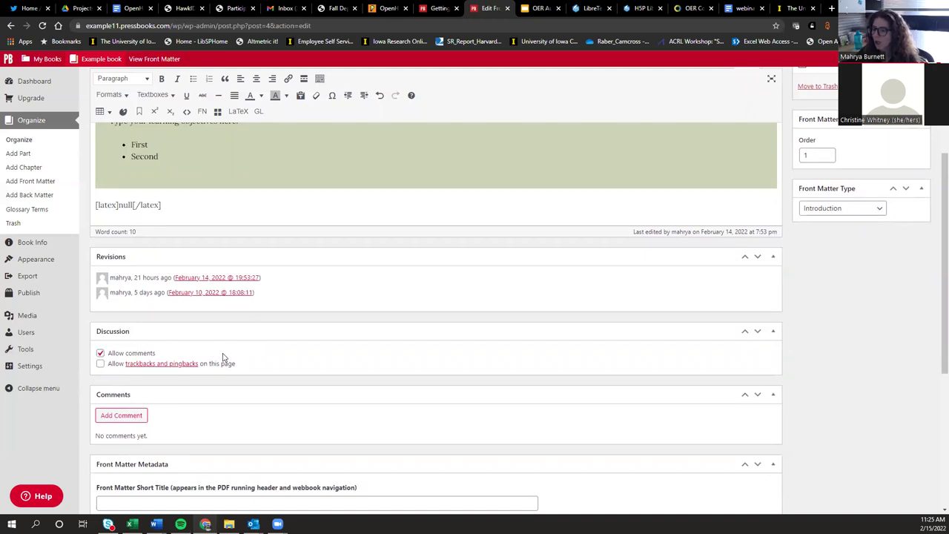
{"action": "scroll", "coordinate": [224, 358], "scroll_direction": "down", "scroll_amount": 3}
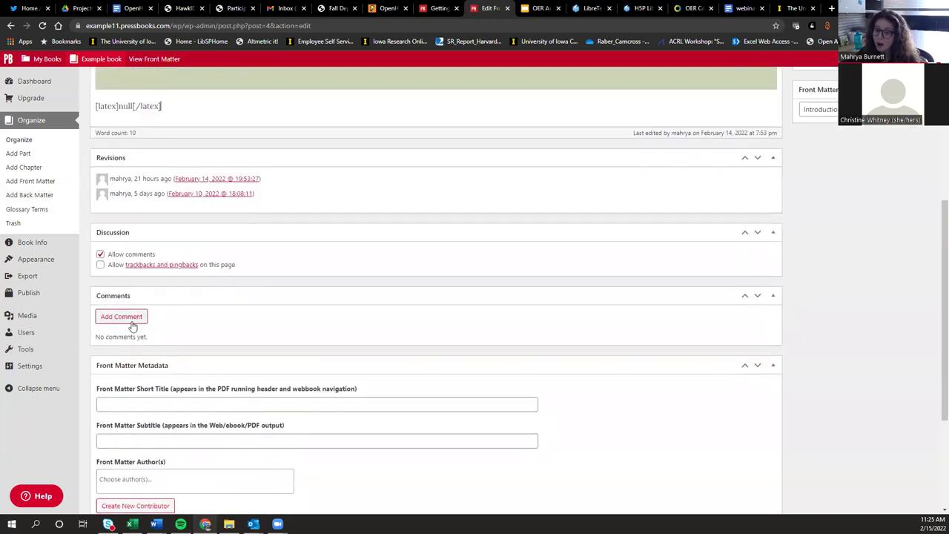
{"action": "scroll", "coordinate": [201, 345], "scroll_direction": "down", "scroll_amount": 3}
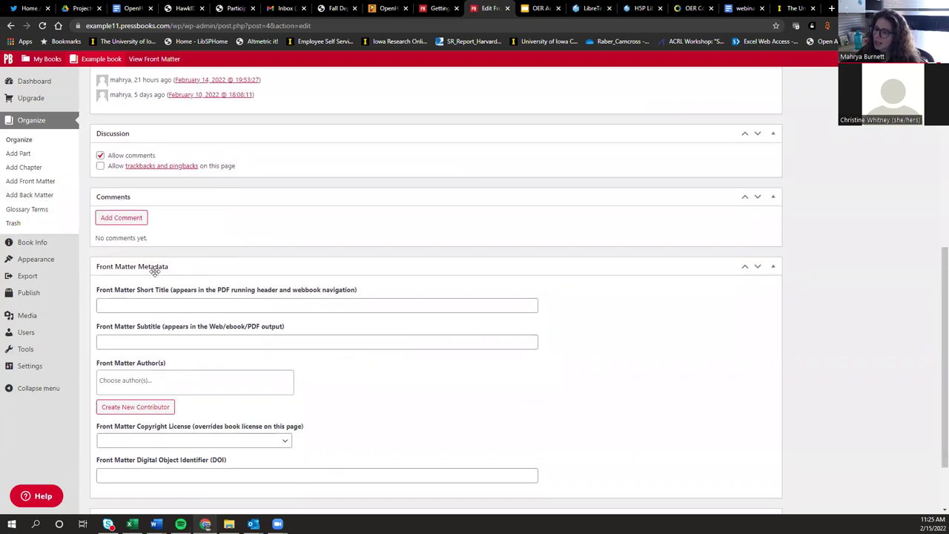
{"action": "scroll", "coordinate": [356, 415], "scroll_direction": "down", "scroll_amount": 2}
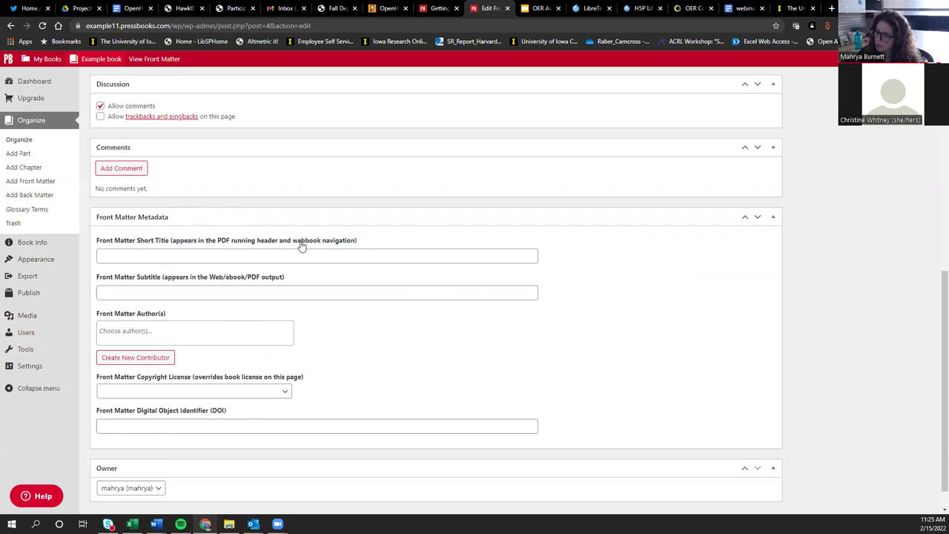
{"action": "scroll", "coordinate": [322, 262], "scroll_direction": "down", "scroll_amount": 1}
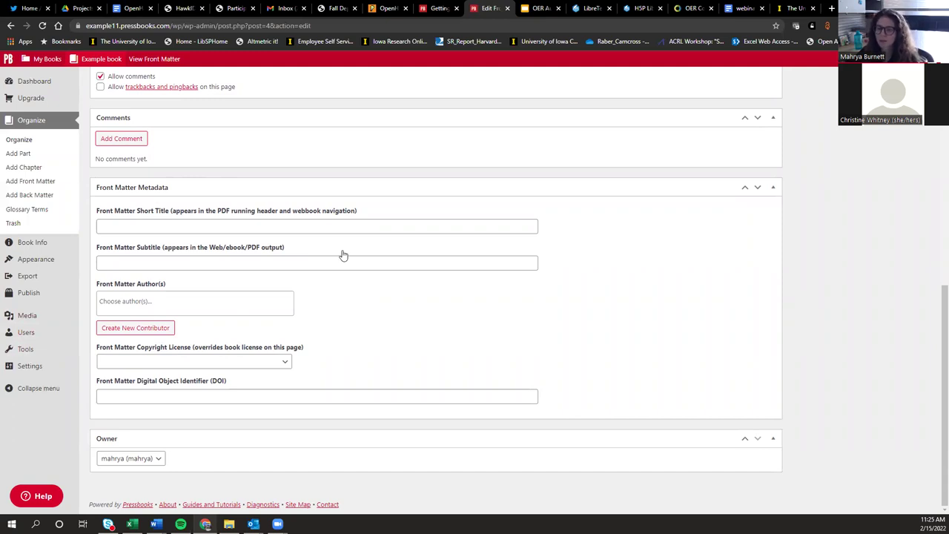
Review the Introduction's status and visibility settings and the available Front Matter Type choices, leaving the type as Introduction
{"action": "scroll", "coordinate": [387, 99], "scroll_direction": "up", "scroll_amount": 5}
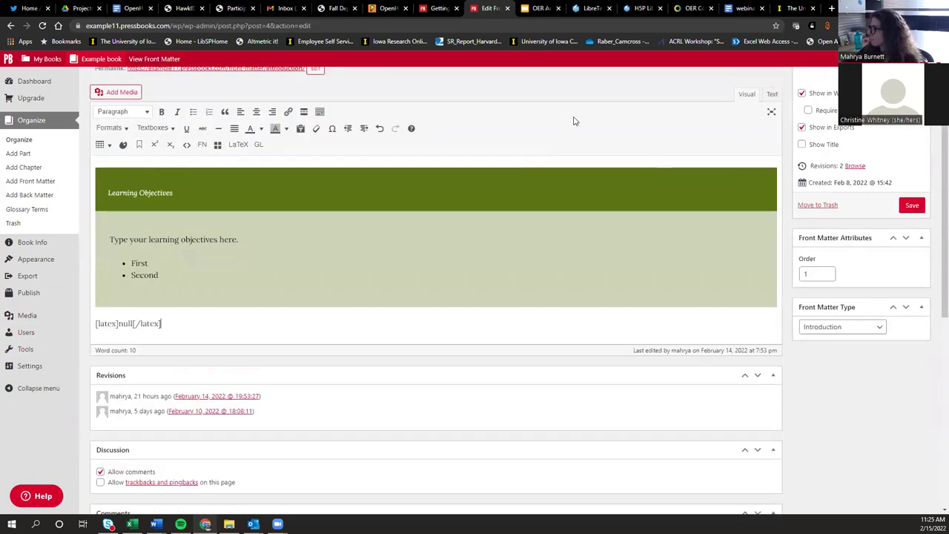
{"action": "scroll", "coordinate": [573, 121], "scroll_direction": "up", "scroll_amount": 1}
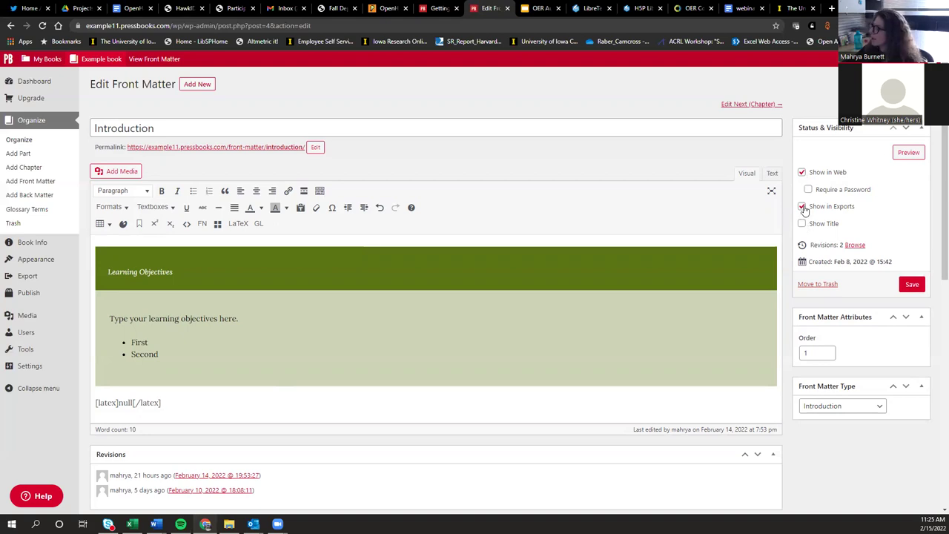
{"action": "scroll", "coordinate": [897, 336], "scroll_direction": "down", "scroll_amount": 1}
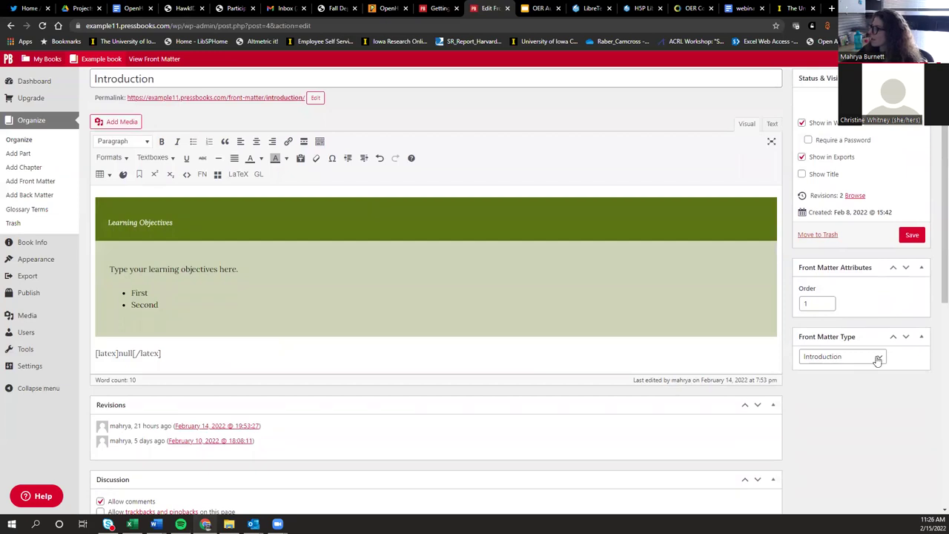
{"action": "left_click", "coordinate": [877, 358]}
{"action": "left_click", "coordinate": [888, 382]}
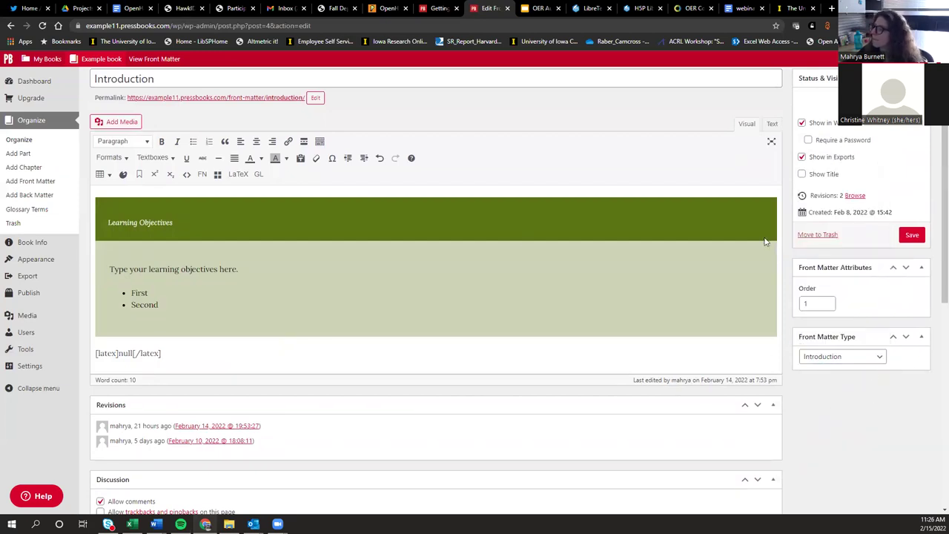
Save the Introduction front matter and view its published page in the webbook
{"action": "scroll", "coordinate": [503, 224], "scroll_direction": "down", "scroll_amount": 2}
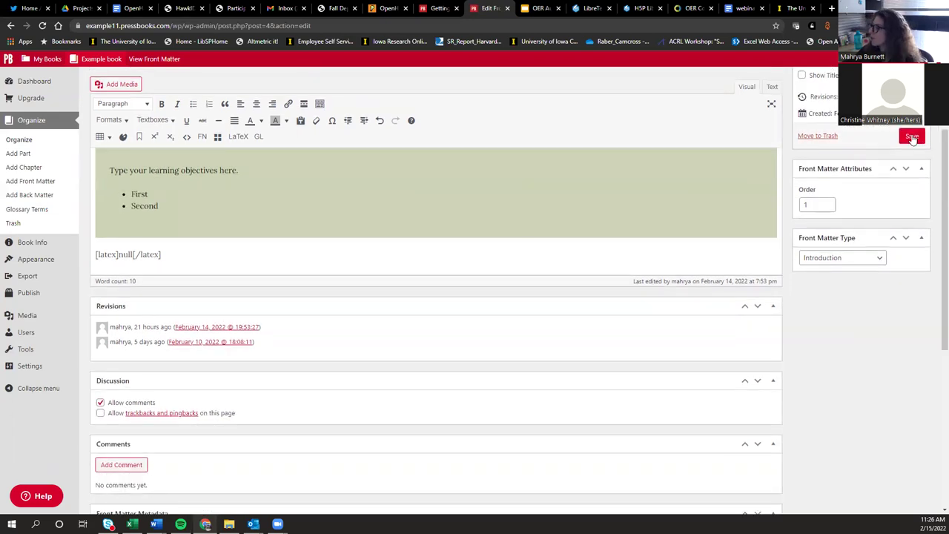
{"action": "left_click", "coordinate": [912, 137]}
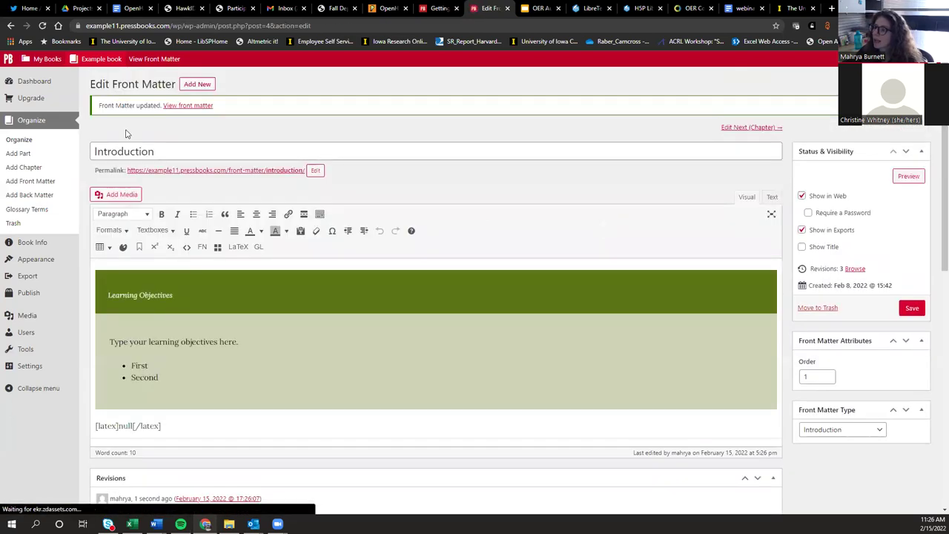
{"action": "left_click", "coordinate": [161, 63]}
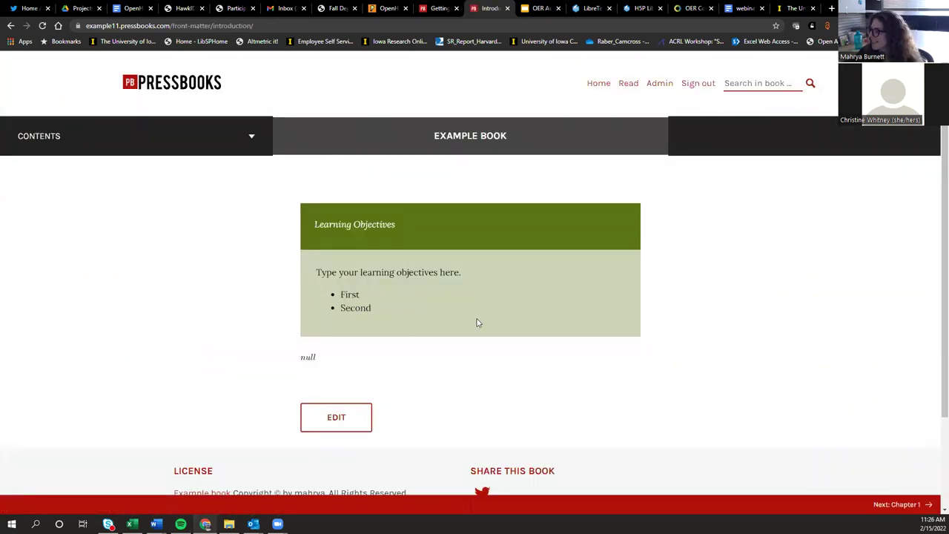
Return to the book's admin dashboard and reopen the Organize page
{"action": "left_click", "coordinate": [656, 86]}
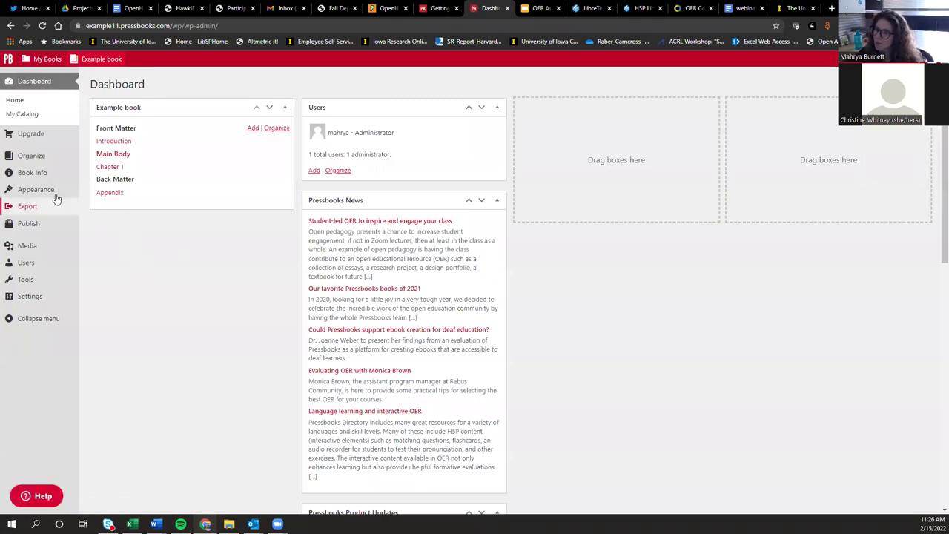
{"action": "left_click", "coordinate": [32, 157]}
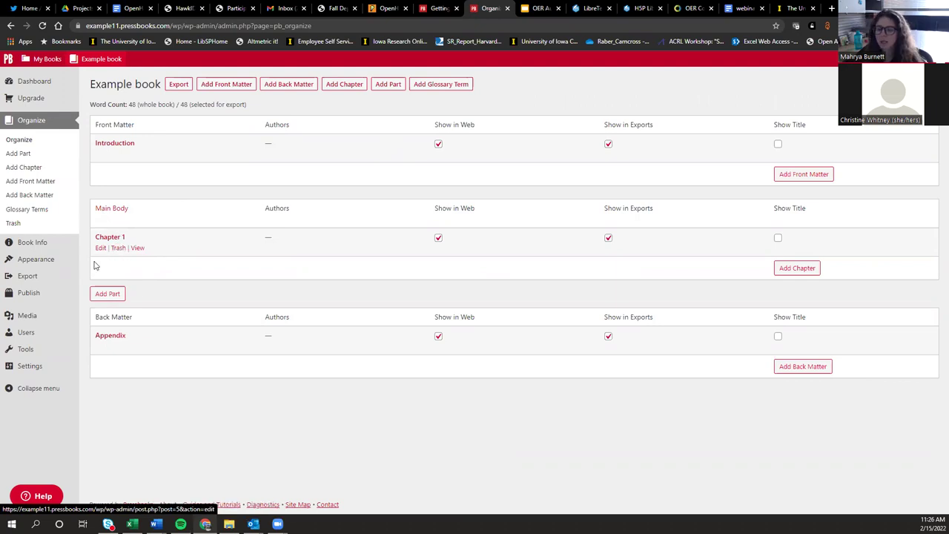
Create a chapter titled "Chapter 2" in the Main Body part and return to the Organize page
{"action": "left_click", "coordinate": [804, 269]}
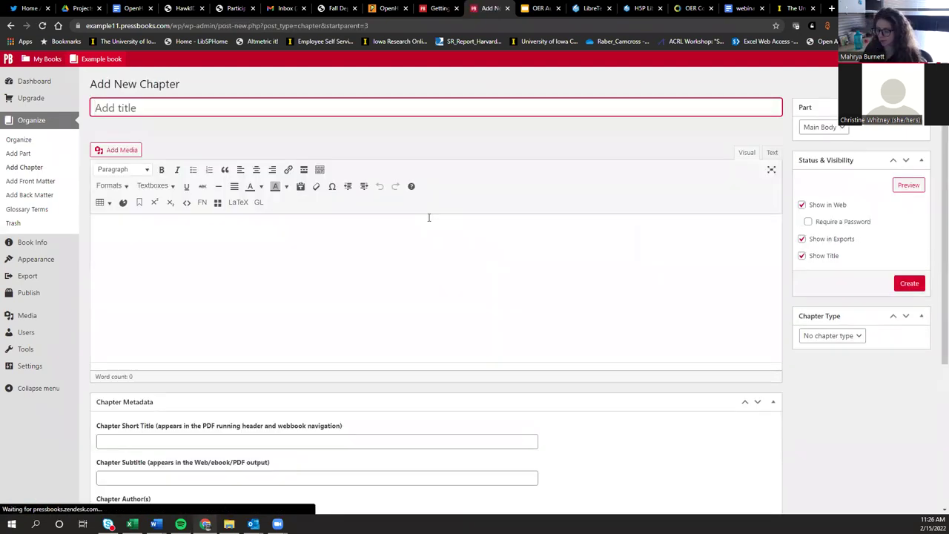
{"action": "type", "text": "Chapa"}
{"action": "key", "text": "BackSpace"}
{"action": "type", "text": "ter "}
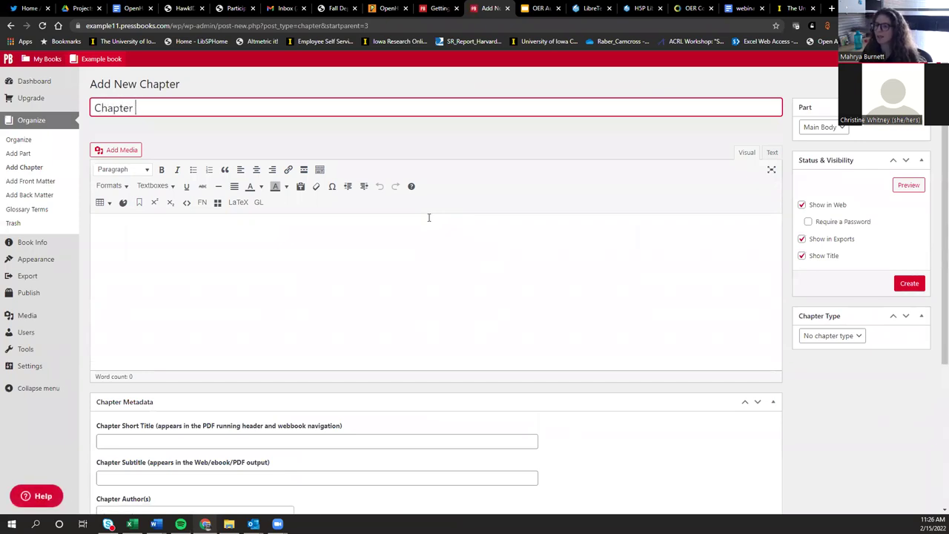
{"action": "type", "text": "2"}
{"action": "left_click", "coordinate": [913, 283]}
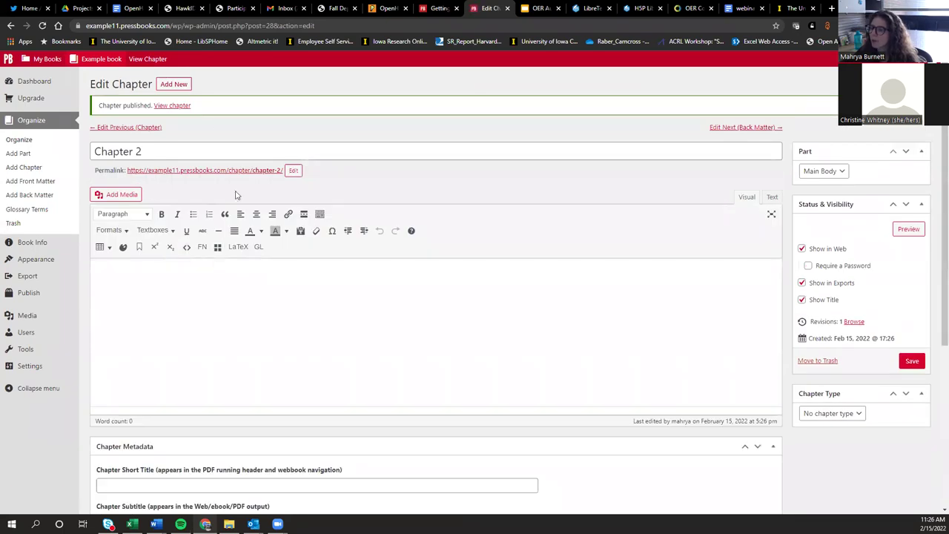
{"action": "left_click", "coordinate": [22, 141]}
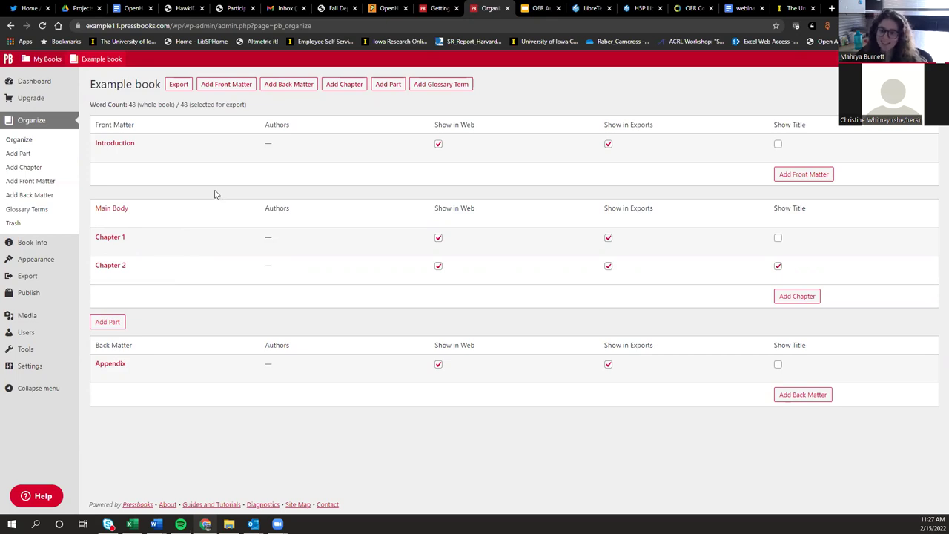
Add a new part titled "Accessibility" to the book, save it and return to the Organize page
{"action": "left_click", "coordinate": [112, 322]}
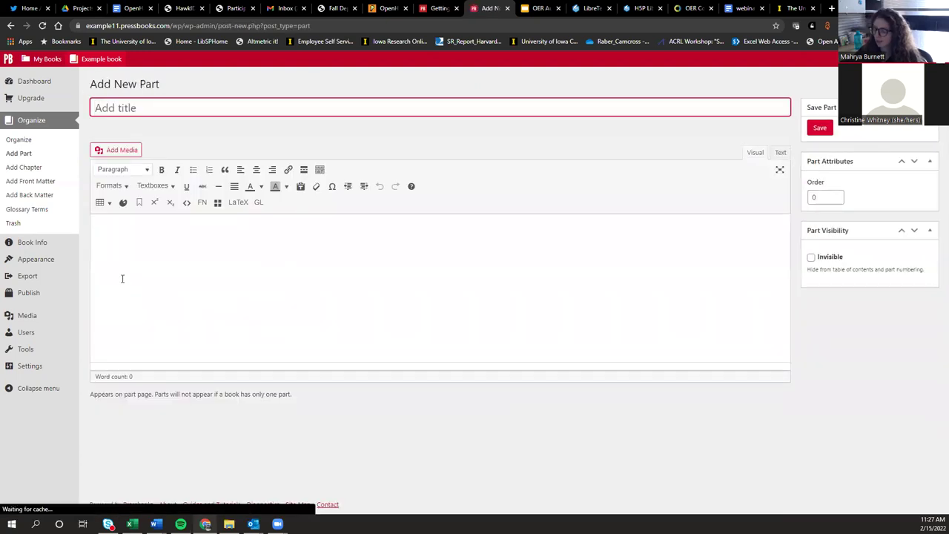
{"action": "type", "text": "Acce"}
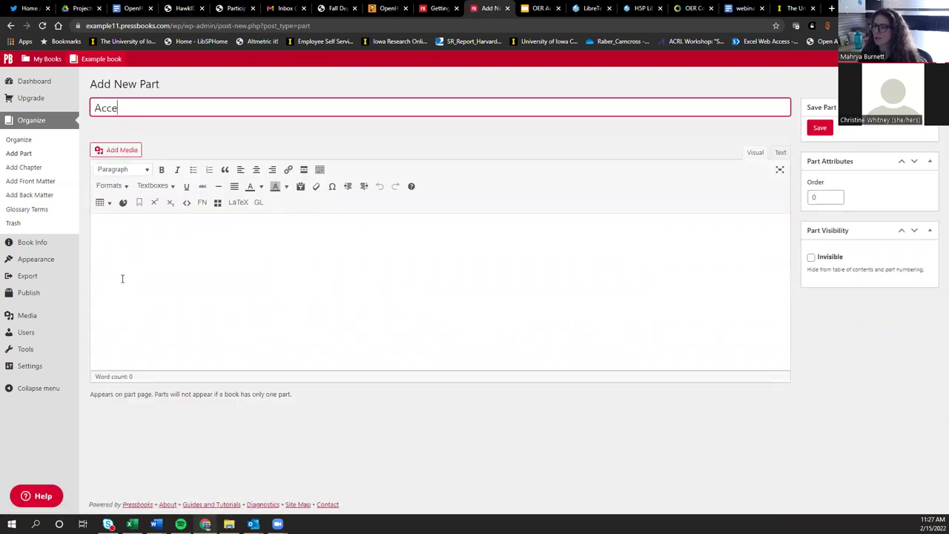
{"action": "type", "text": "ssibility"}
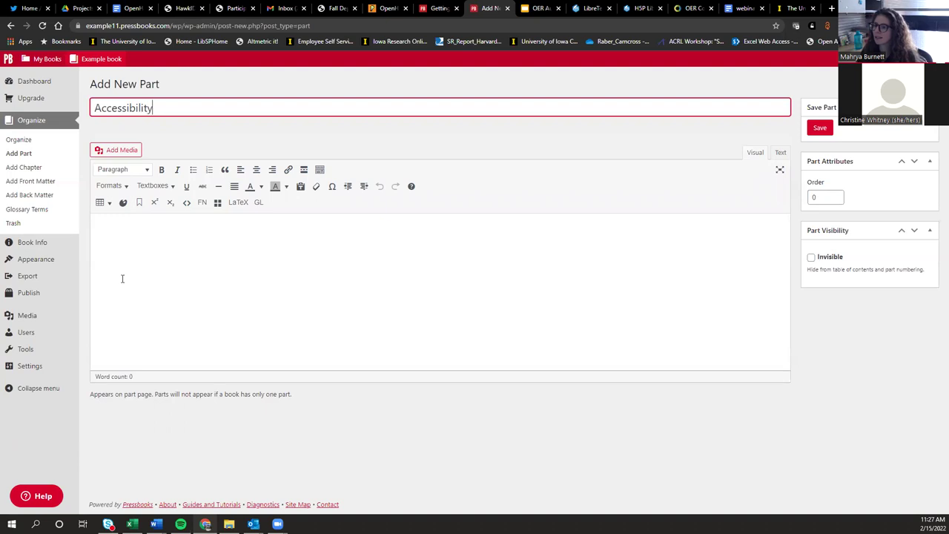
{"action": "left_click", "coordinate": [820, 128]}
{"action": "left_click", "coordinate": [19, 140]}
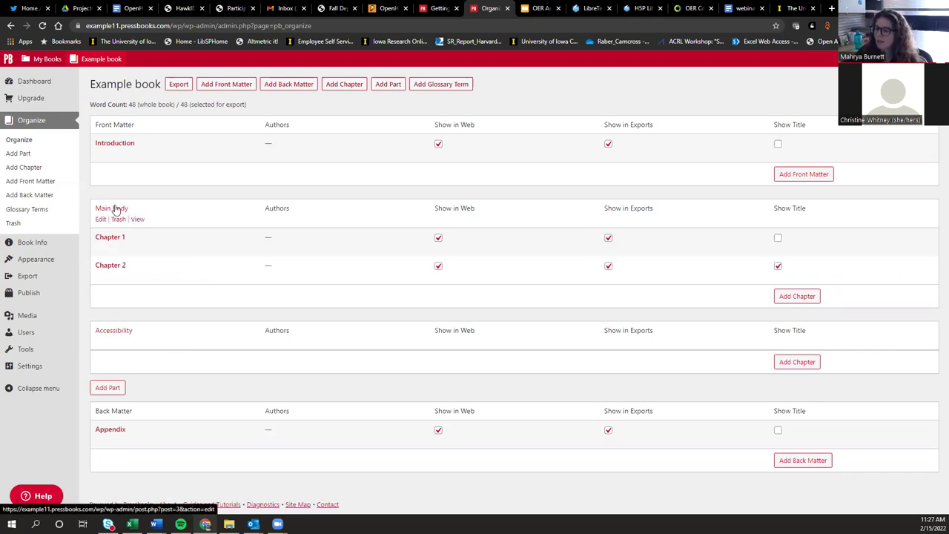
Rename the Main Body part as "Tools" and save it
{"action": "left_click", "coordinate": [101, 220]}
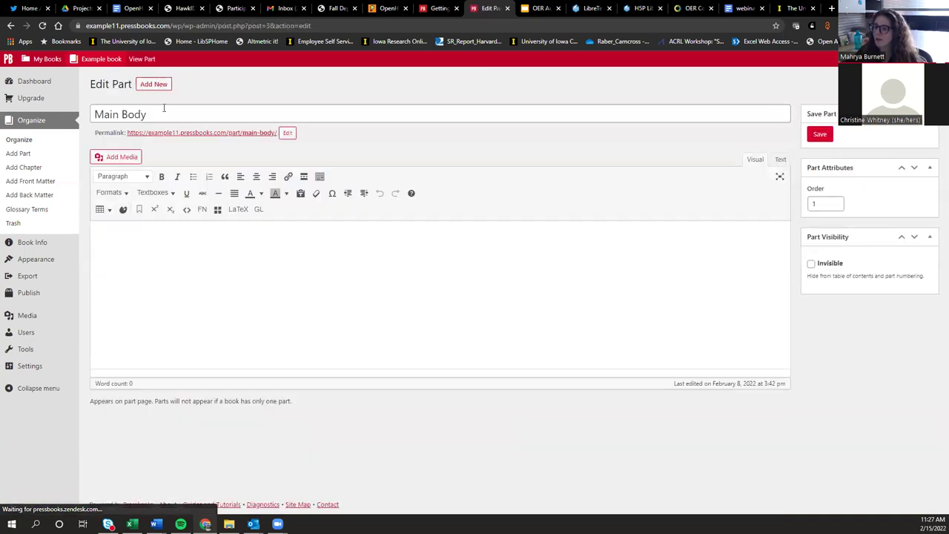
{"action": "left_click_drag", "start_coordinate": [164, 108], "coordinate": [80, 117]}
{"action": "key", "text": "BackSpace"}
{"action": "type", "text": "Intr"}
{"action": "key", "text": "BackSpace"}
{"action": "key", "text": "BackSpace"}
{"action": "key", "text": "BackSpace"}
{"action": "key", "text": "BackSpace"}
{"action": "type", "text": "Tools"}
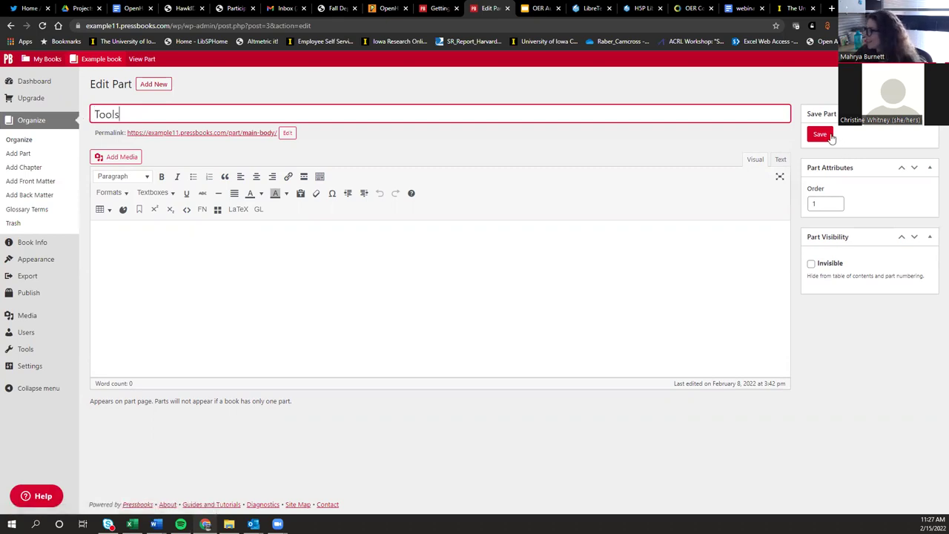
{"action": "left_click", "coordinate": [829, 136]}
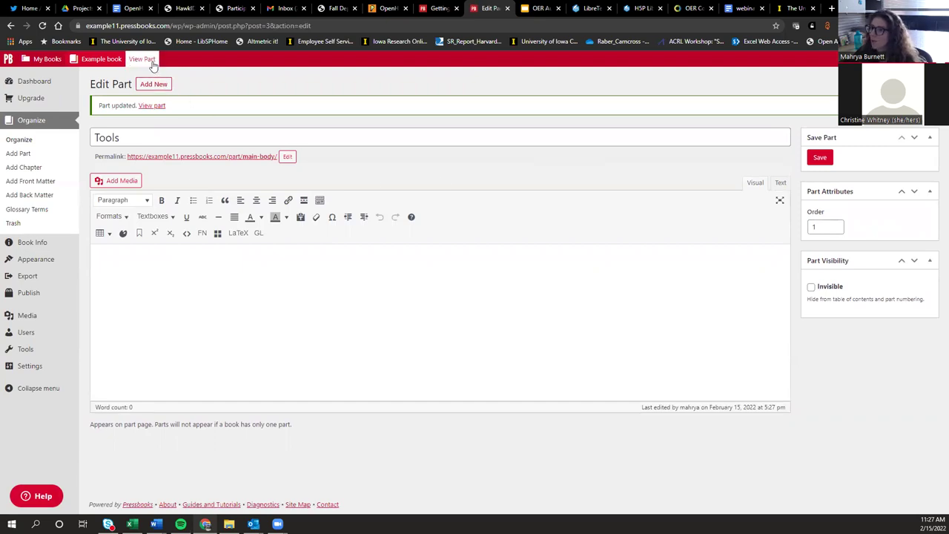
Open the Example book's webbook for reading and check its table of contents, expanding and collapsing the Tools part
{"action": "mouse_move", "coordinate": [101, 59]}
{"action": "left_click", "coordinate": [92, 87]}
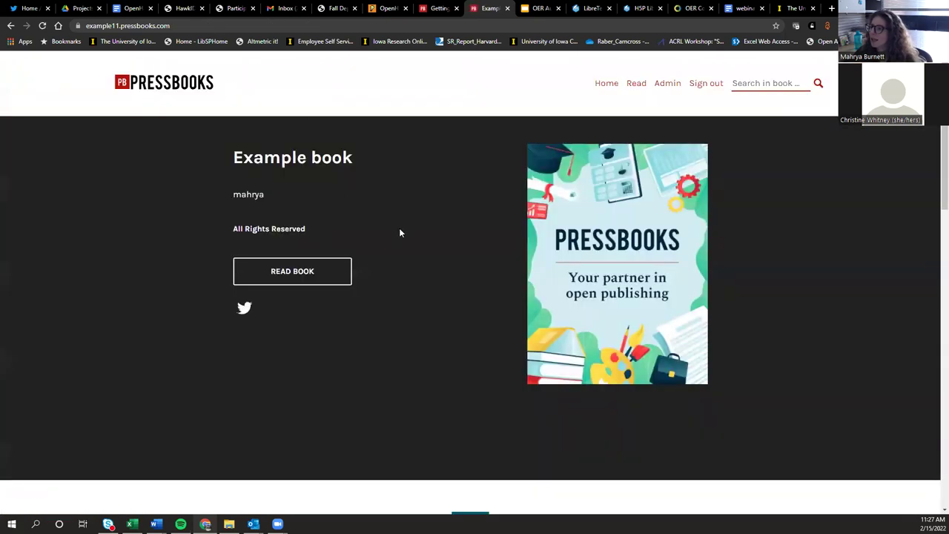
{"action": "left_click", "coordinate": [290, 267]}
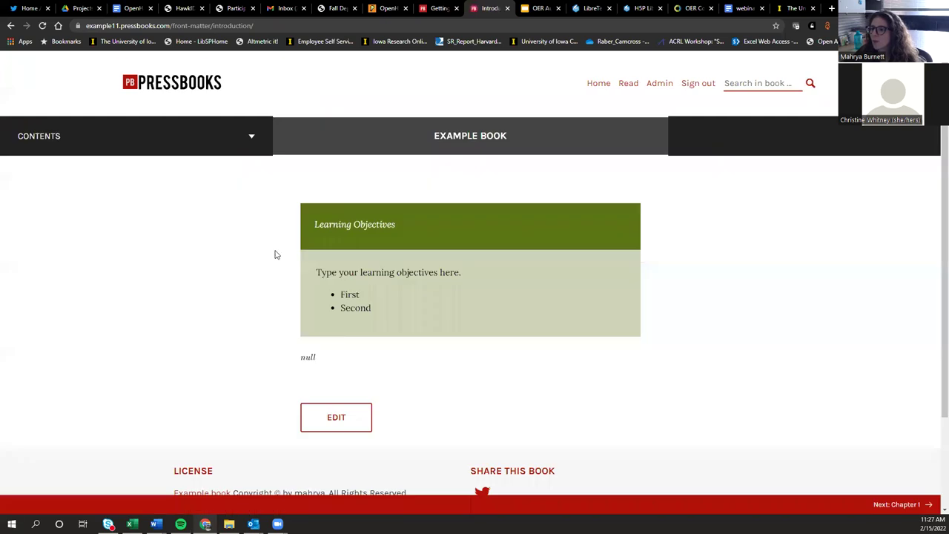
{"action": "left_click", "coordinate": [251, 133]}
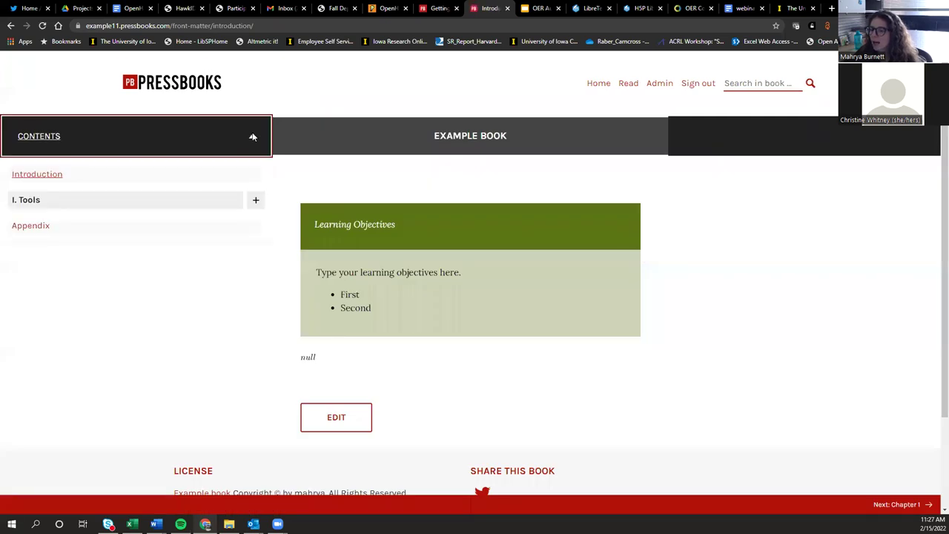
{"action": "left_click", "coordinate": [256, 201]}
{"action": "left_click", "coordinate": [256, 202]}
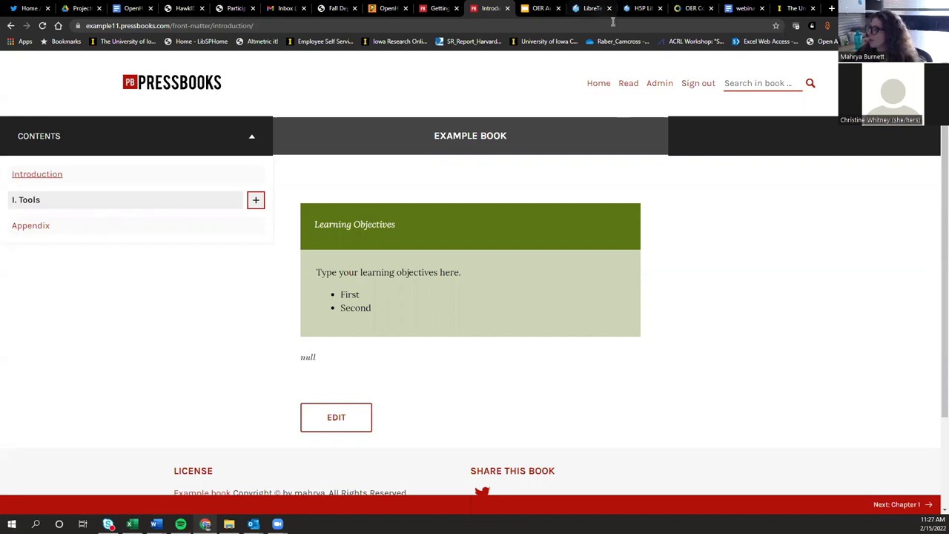
Return to the Organize page through the book's admin dashboard and review the actions offered for its chapters and appendix
{"action": "left_click", "coordinate": [659, 83]}
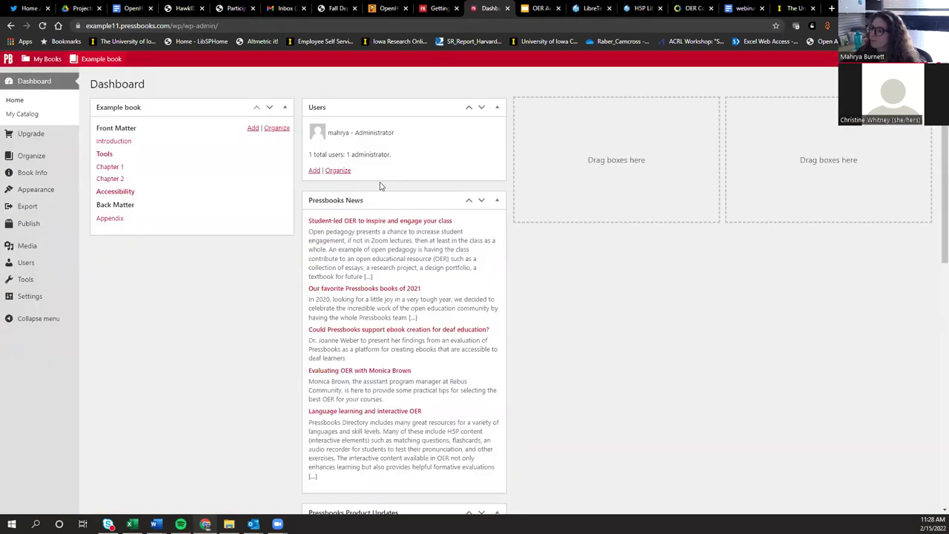
{"action": "left_click", "coordinate": [33, 157]}
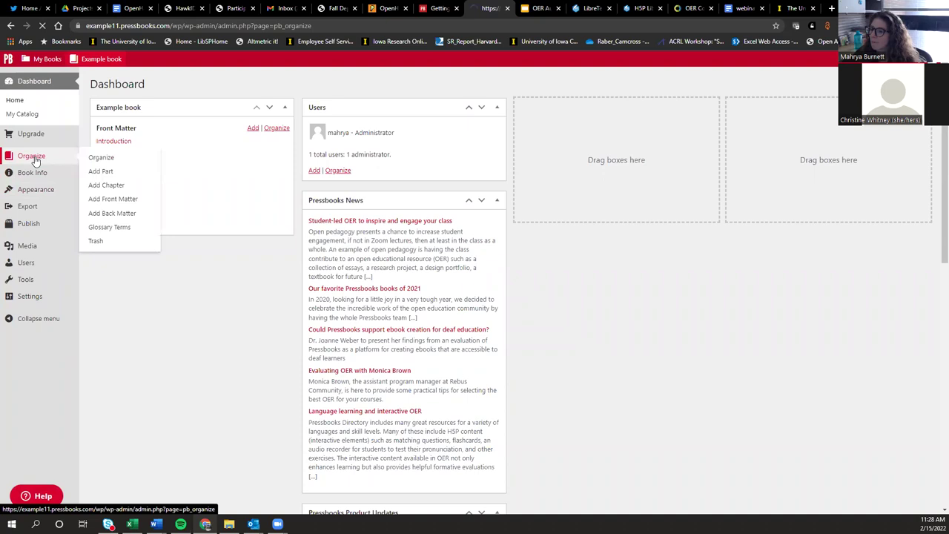
{"action": "mouse_move", "coordinate": [171, 278]}
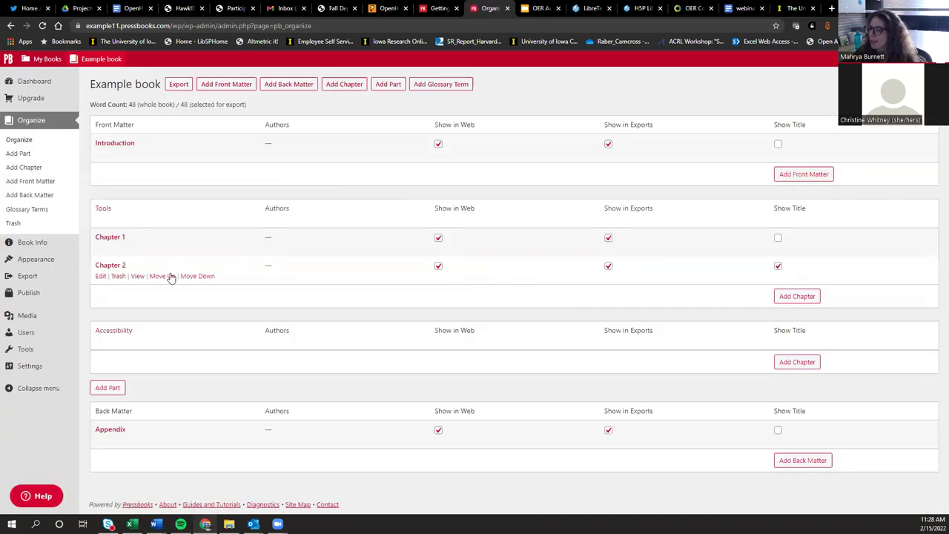
{"action": "mouse_move", "coordinate": [118, 445]}
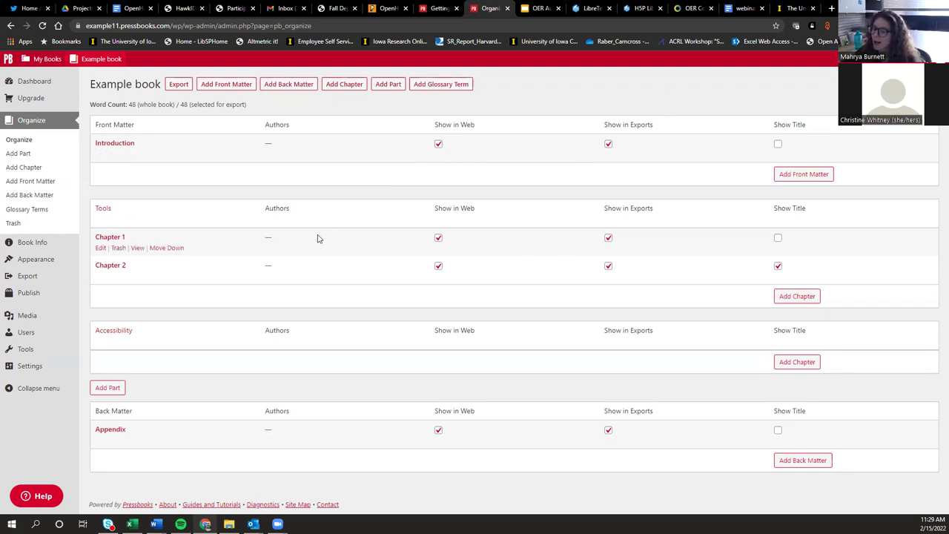
Examine the Export page's supported and other formats and the list of latest exported files
{"action": "left_click", "coordinate": [23, 280]}
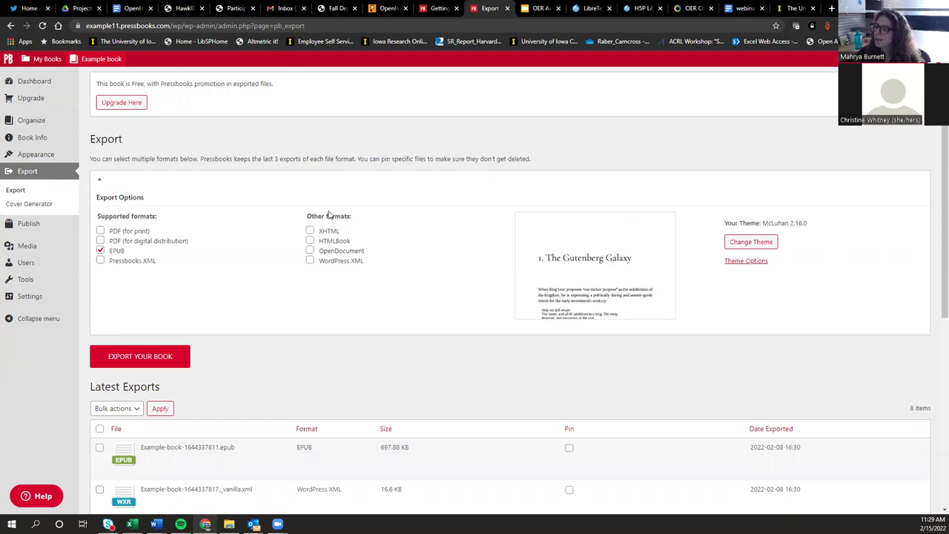
{"action": "scroll", "coordinate": [331, 216], "scroll_direction": "down", "scroll_amount": 1}
{"action": "scroll", "coordinate": [129, 215], "scroll_direction": "down", "scroll_amount": 1}
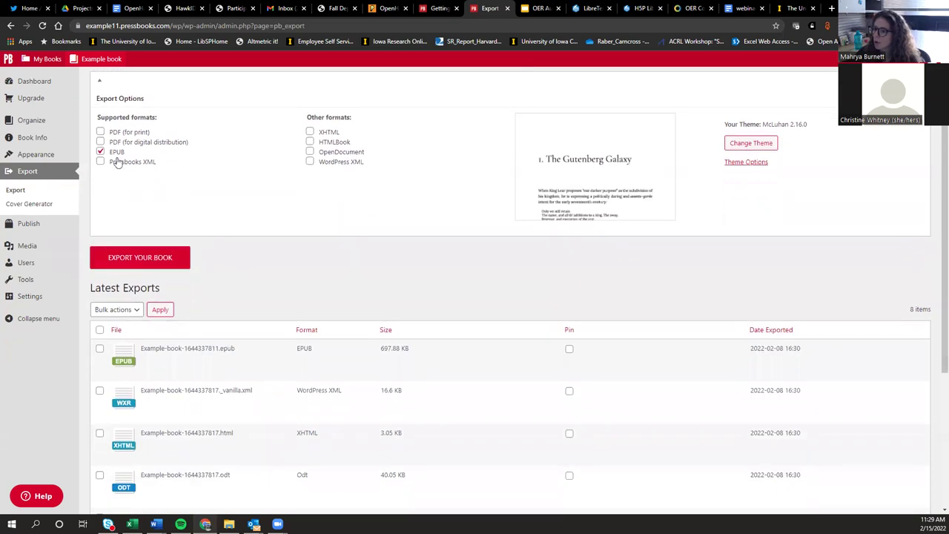
{"action": "scroll", "coordinate": [244, 247], "scroll_direction": "down", "scroll_amount": 1}
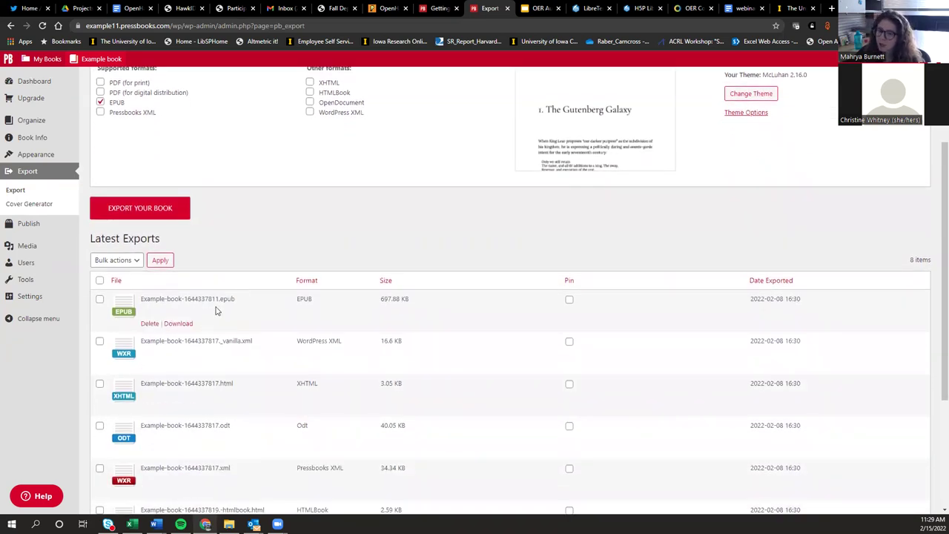
{"action": "scroll", "coordinate": [204, 345], "scroll_direction": "down", "scroll_amount": 4}
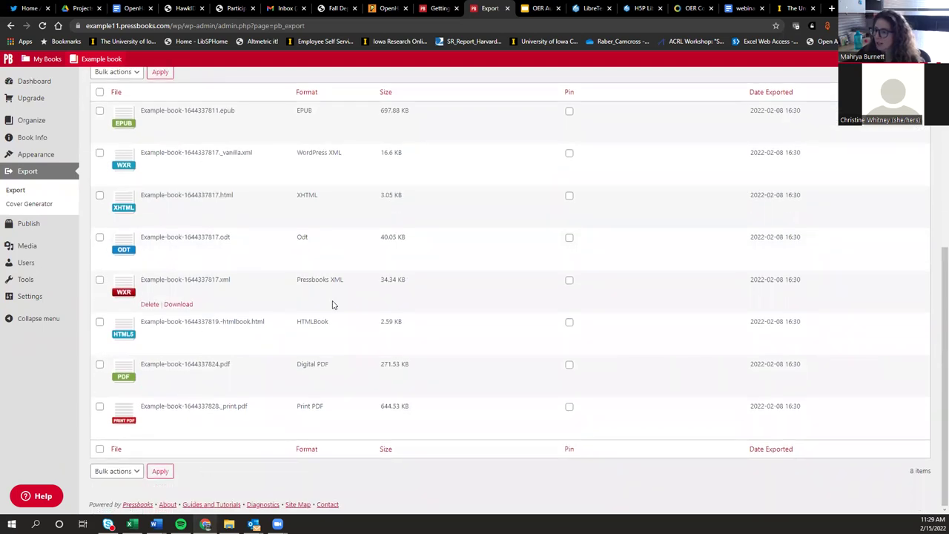
{"action": "scroll", "coordinate": [333, 302], "scroll_direction": "up", "scroll_amount": 2}
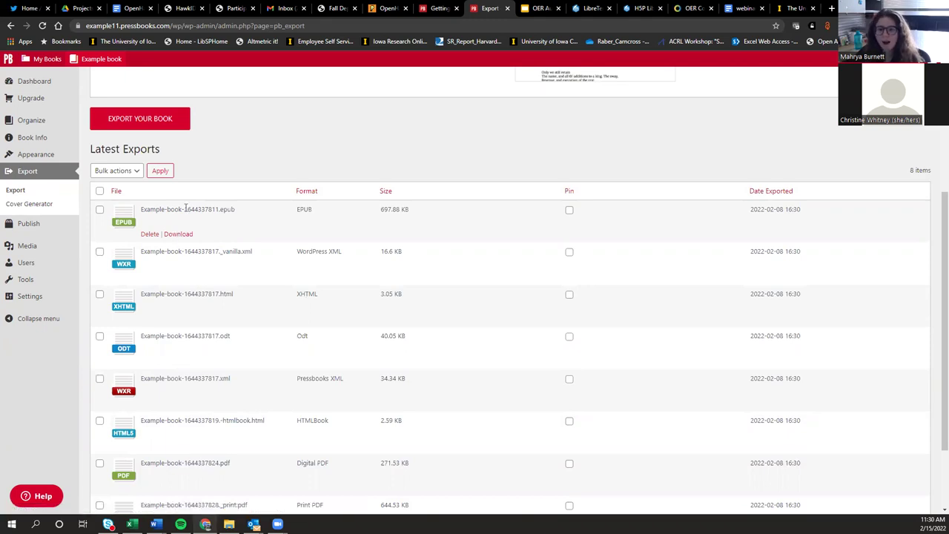
{"action": "mouse_move", "coordinate": [154, 208]}
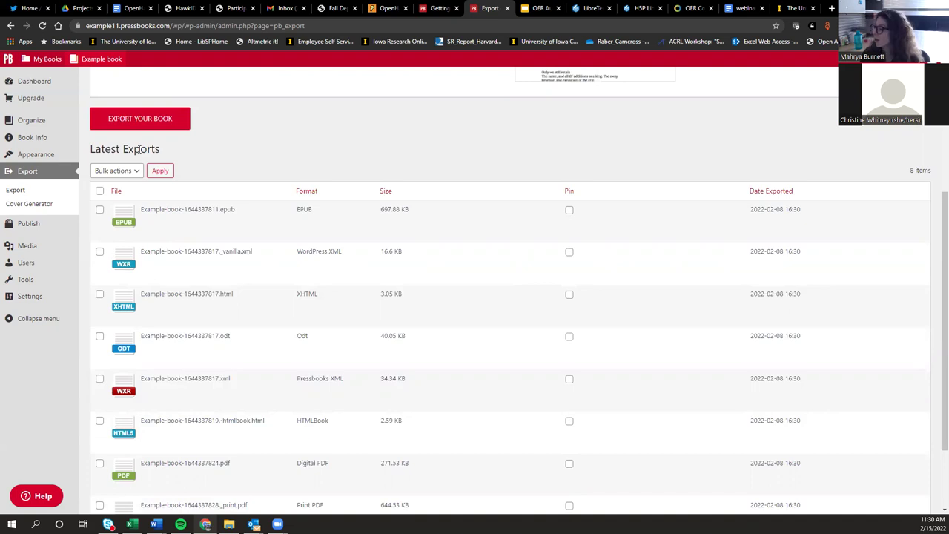
{"action": "scroll", "coordinate": [241, 196], "scroll_direction": "down", "scroll_amount": 3}
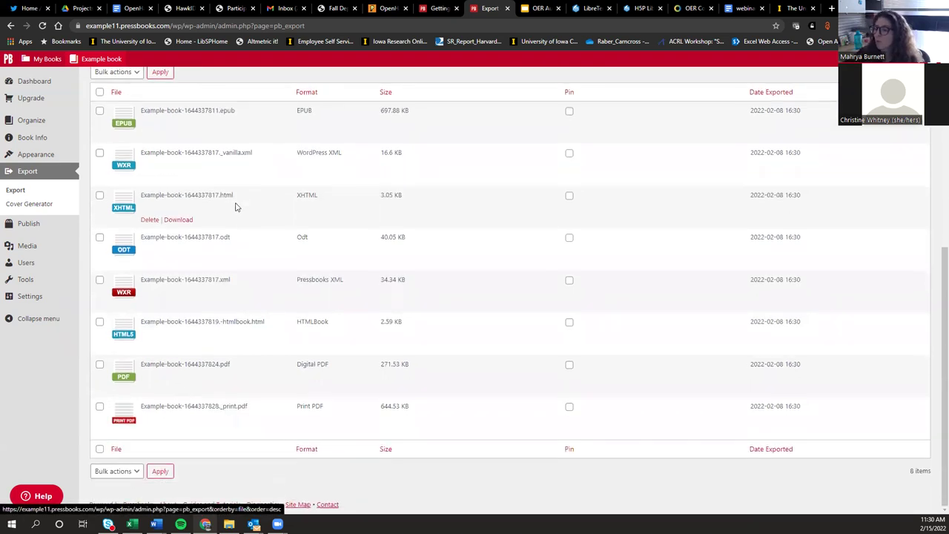
{"action": "scroll", "coordinate": [295, 362], "scroll_direction": "up", "scroll_amount": 3}
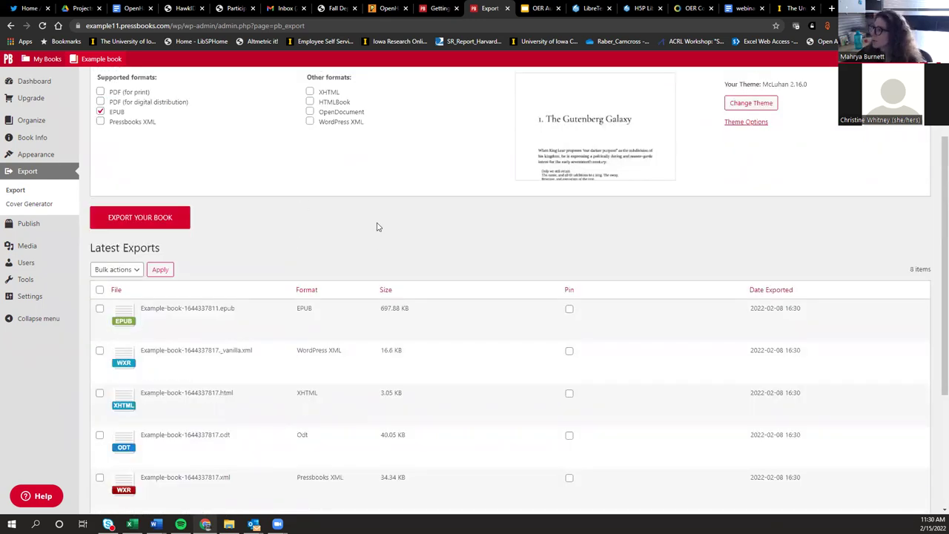
{"action": "scroll", "coordinate": [55, 404], "scroll_direction": "up", "scroll_amount": 2}
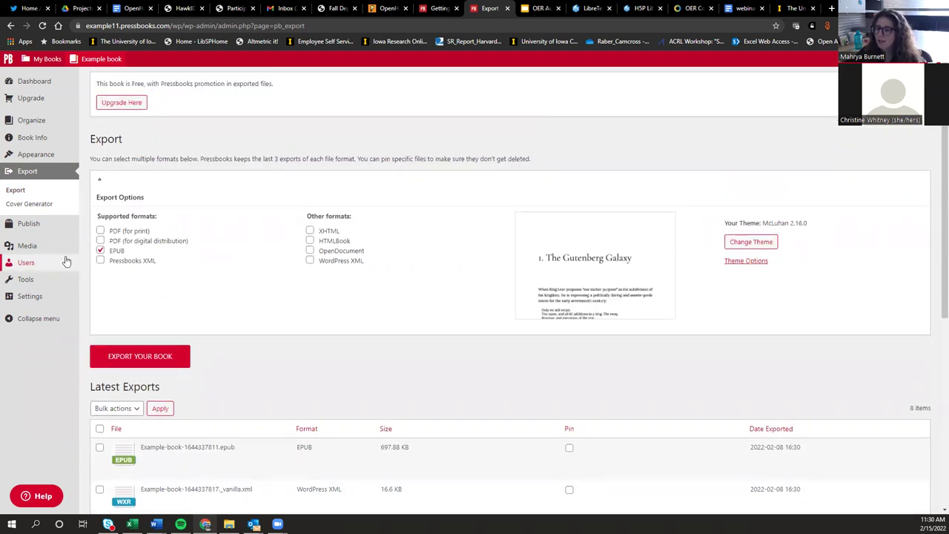
Open the book's Import tool and review its import type and source options
{"action": "mouse_move", "coordinate": [20, 283]}
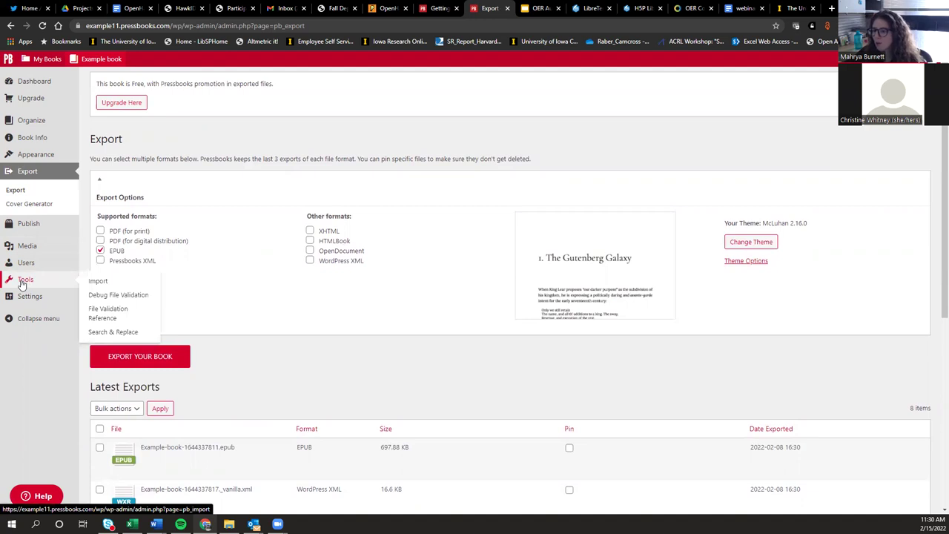
{"action": "mouse_move", "coordinate": [26, 300]}
{"action": "left_click", "coordinate": [30, 279]}
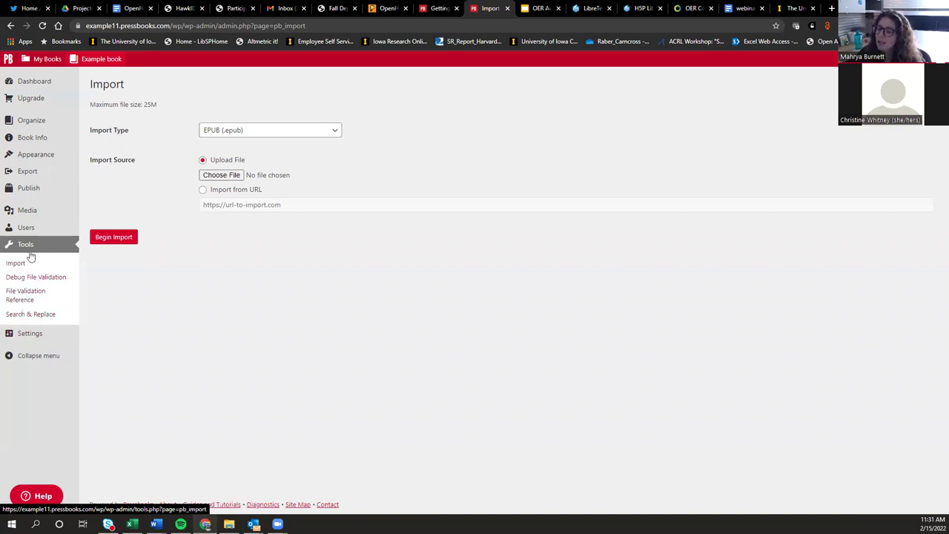
{"action": "left_click", "coordinate": [57, 264]}
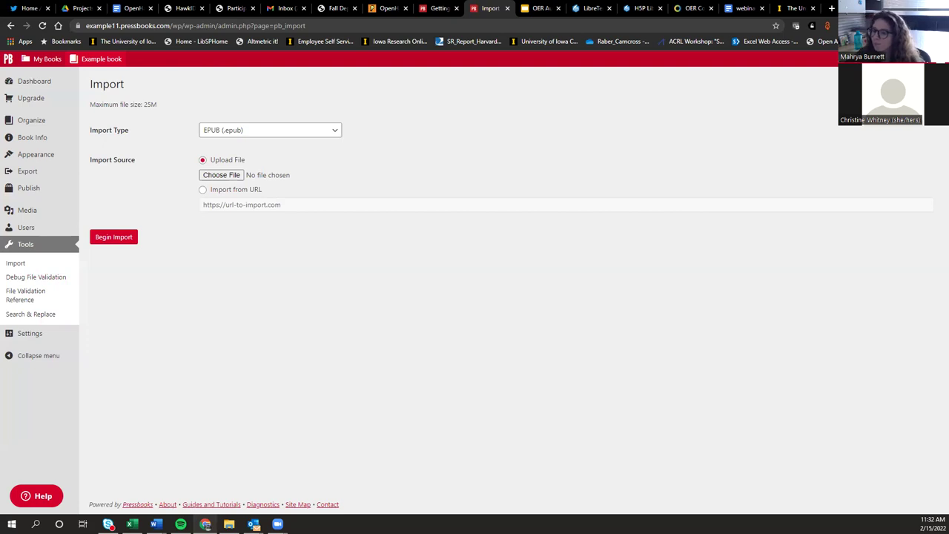
Review the Sharing and Privacy settings, keeping private content visible only to logged in editors and administrators, and return to the Organize page
{"action": "left_click", "coordinate": [19, 334]}
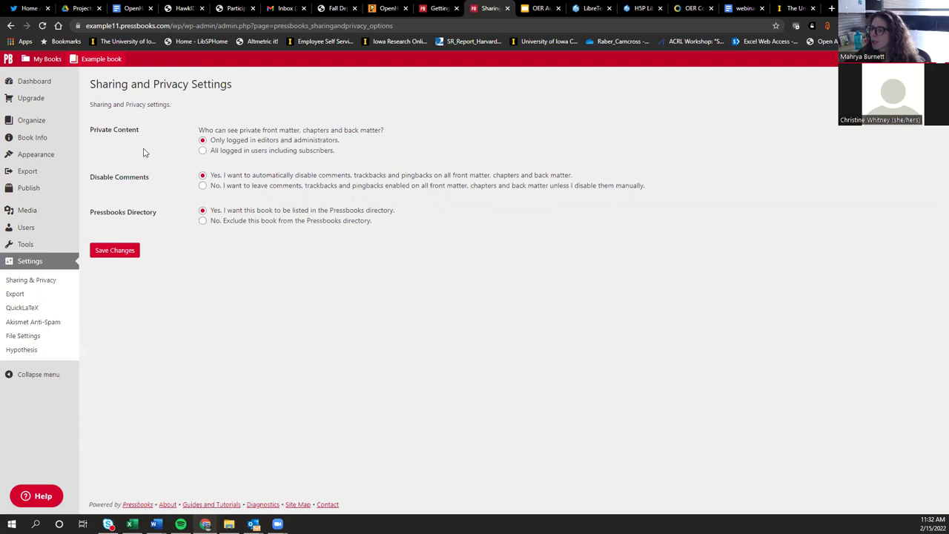
{"action": "left_click", "coordinate": [203, 140]}
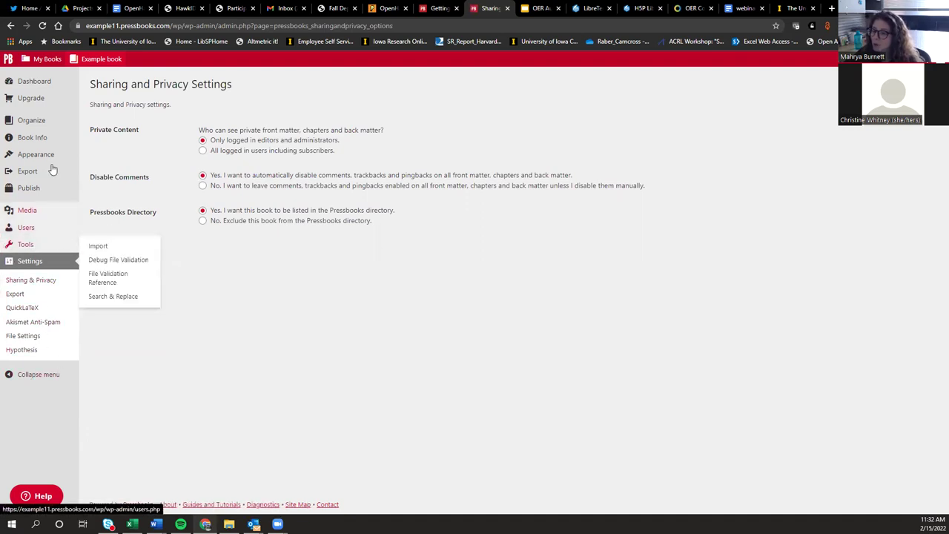
{"action": "mouse_move", "coordinate": [32, 85]}
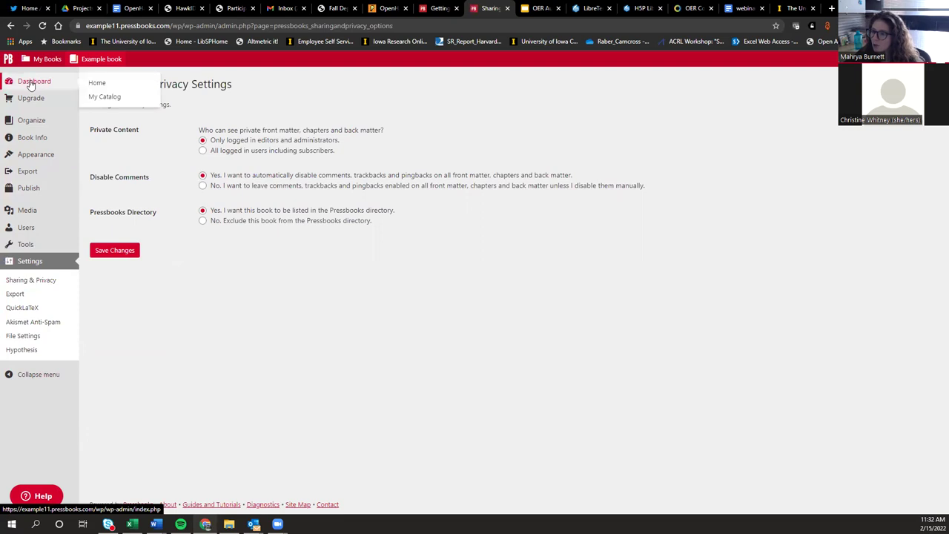
{"action": "left_click", "coordinate": [37, 138]}
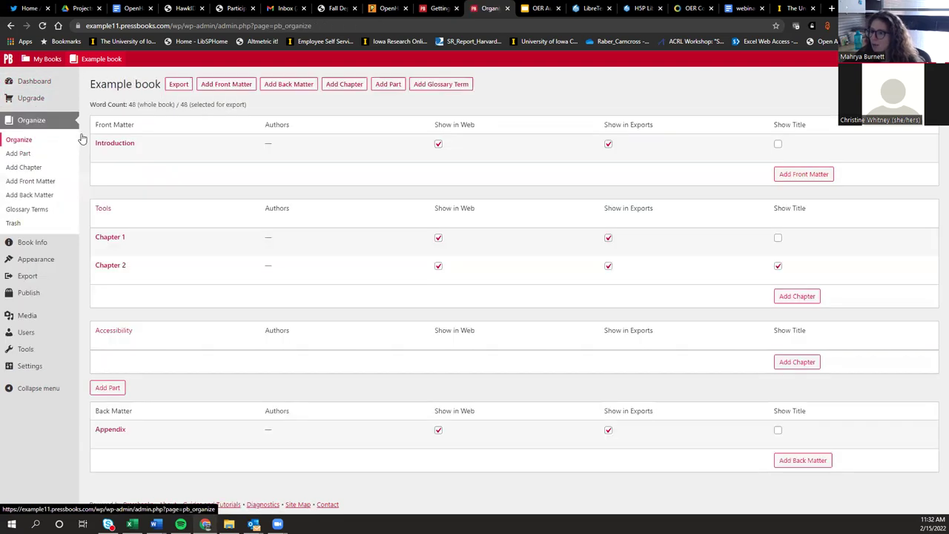
Revisit the Example book's Dashboard, Export page and Introduction editor, and return to the Organize page
{"action": "left_click", "coordinate": [10, 83]}
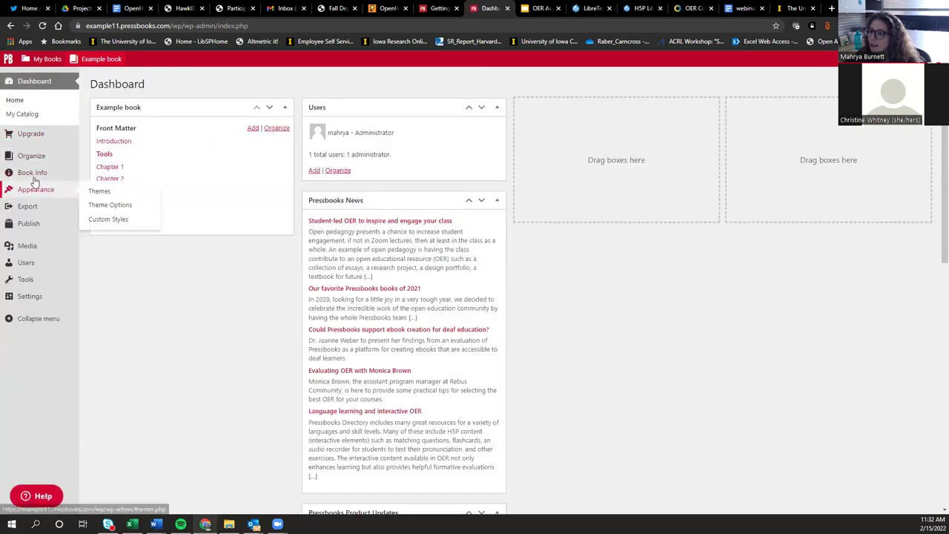
{"action": "left_click", "coordinate": [32, 210]}
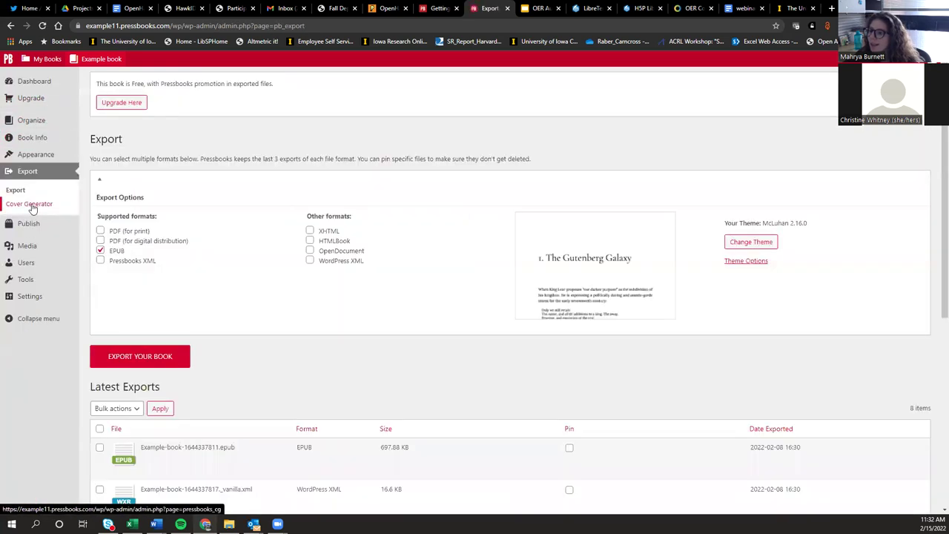
{"action": "left_click", "coordinate": [32, 81]}
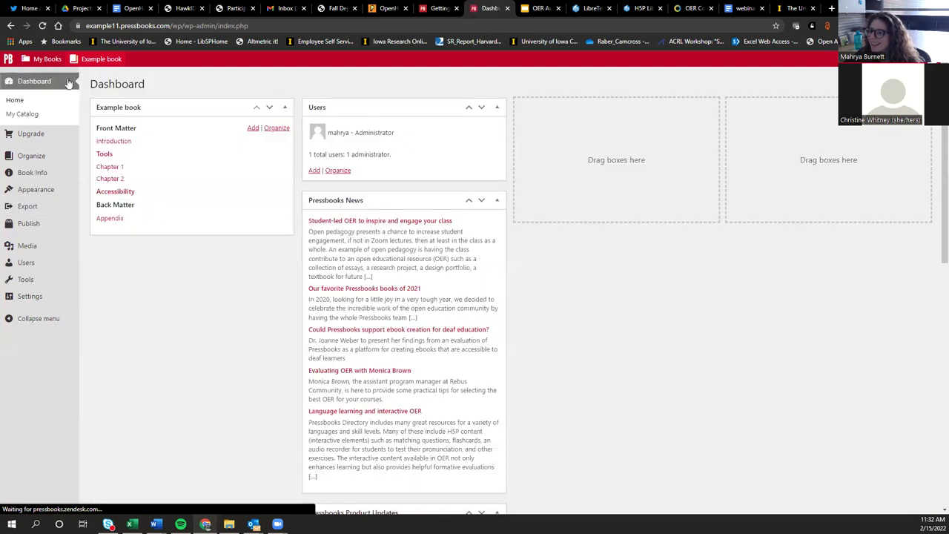
{"action": "left_click", "coordinate": [115, 142]}
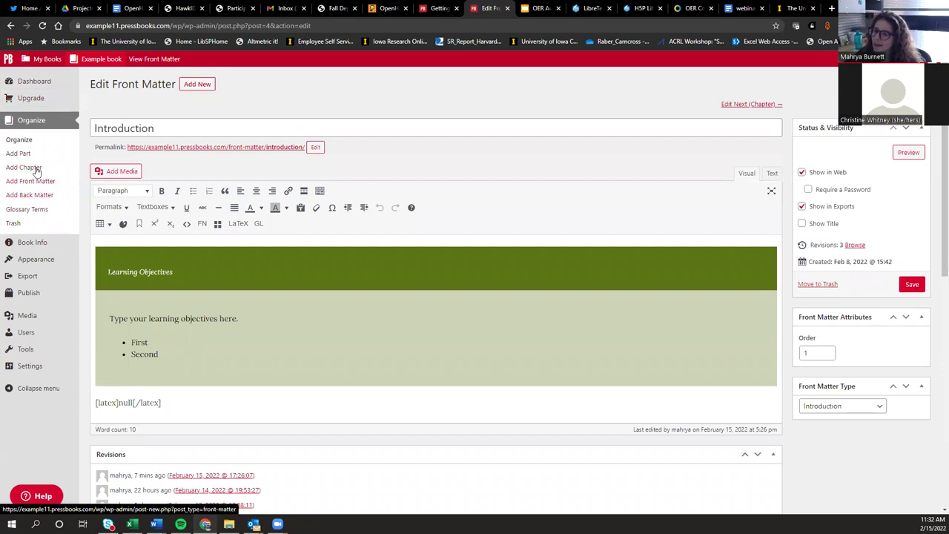
{"action": "left_click", "coordinate": [31, 122]}
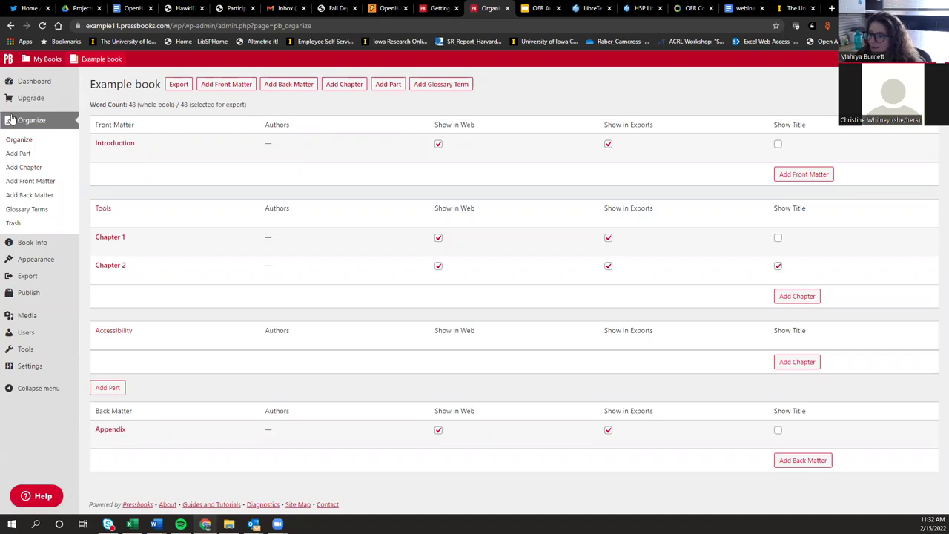
Open the book's Dashboard and its Book Info form, and return to the overview of its parts and chapters
{"action": "left_click", "coordinate": [34, 84]}
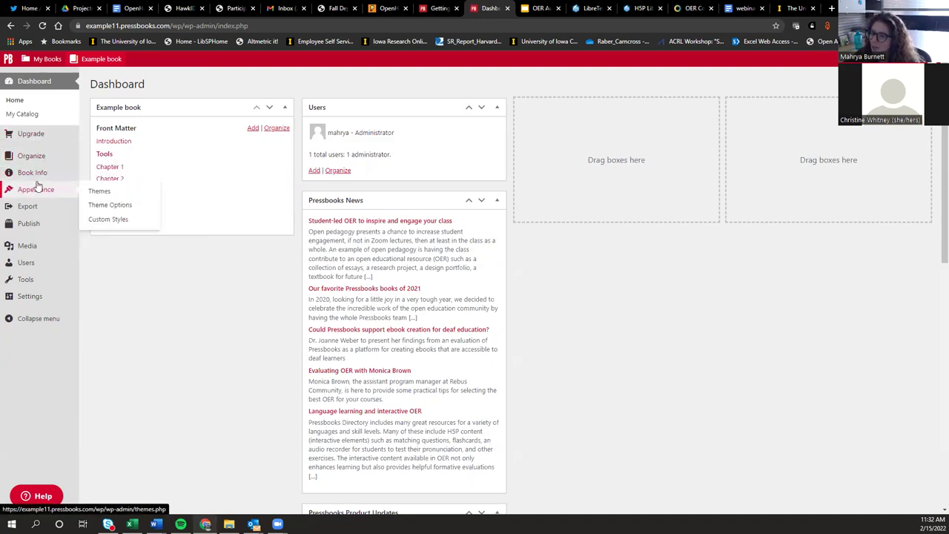
{"action": "left_click", "coordinate": [32, 171]}
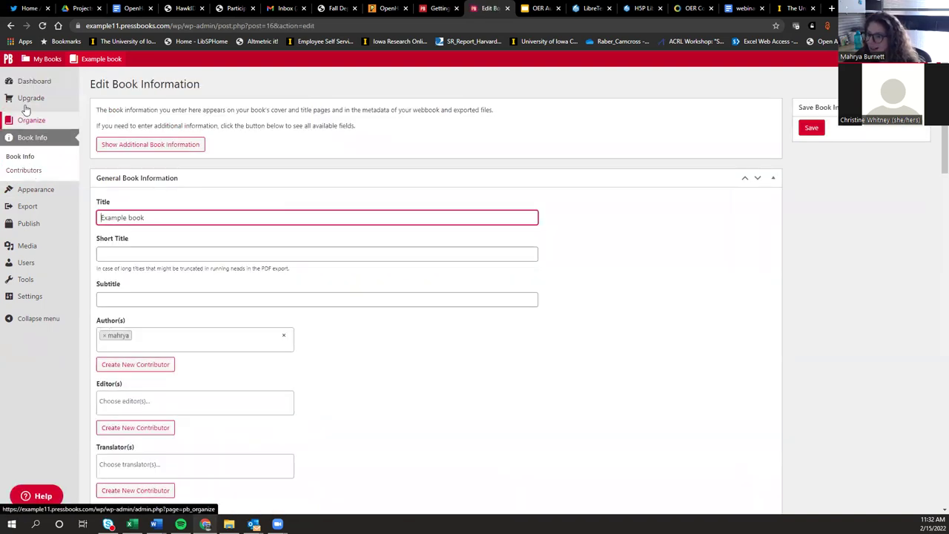
{"action": "left_click", "coordinate": [30, 120]}
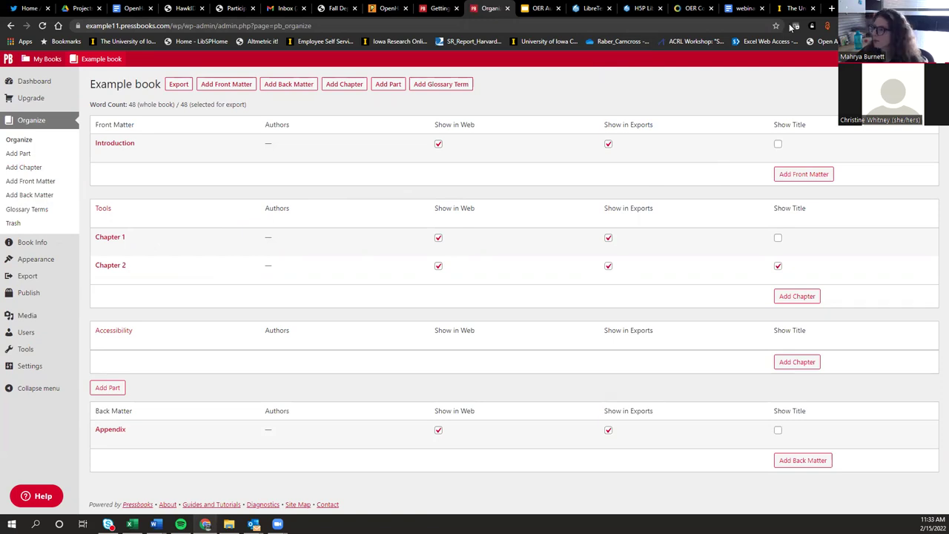
Switch to OER Commons and search its library for "chemistry"
{"action": "left_click", "coordinate": [692, 8]}
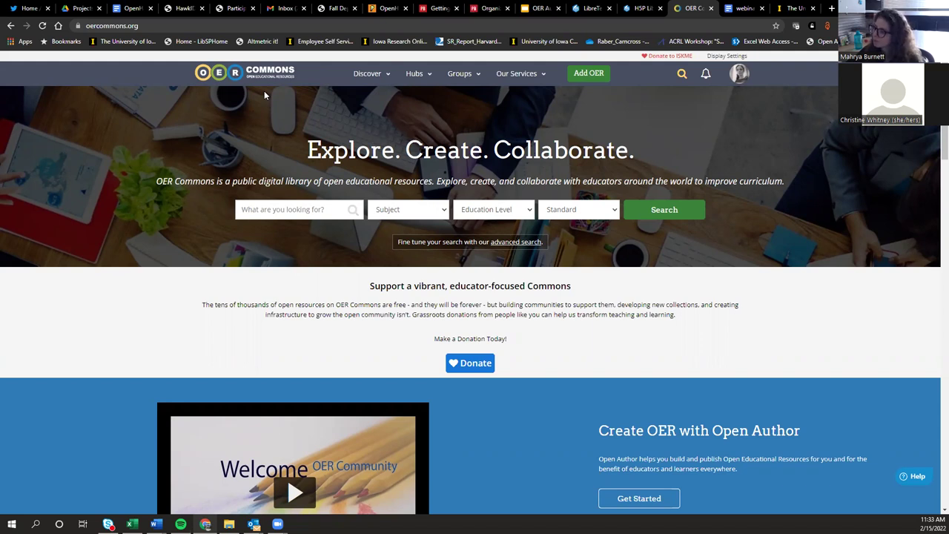
{"action": "left_click", "coordinate": [311, 209]}
{"action": "type", "text": "chemuistry"}
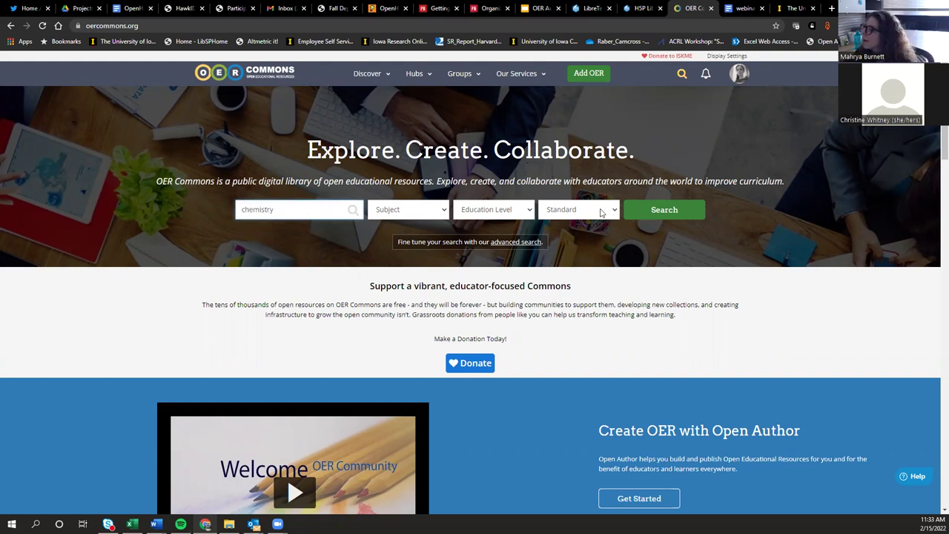
{"action": "left_click", "coordinate": [663, 211]}
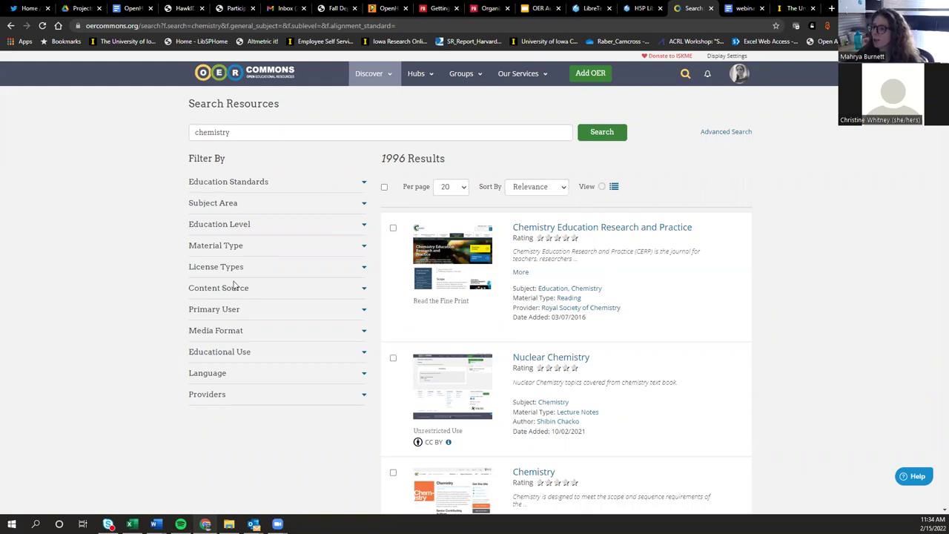
Filter the chemistry results by the content source Open Author 2.0 and browse the listed resources
{"action": "left_click", "coordinate": [364, 292]}
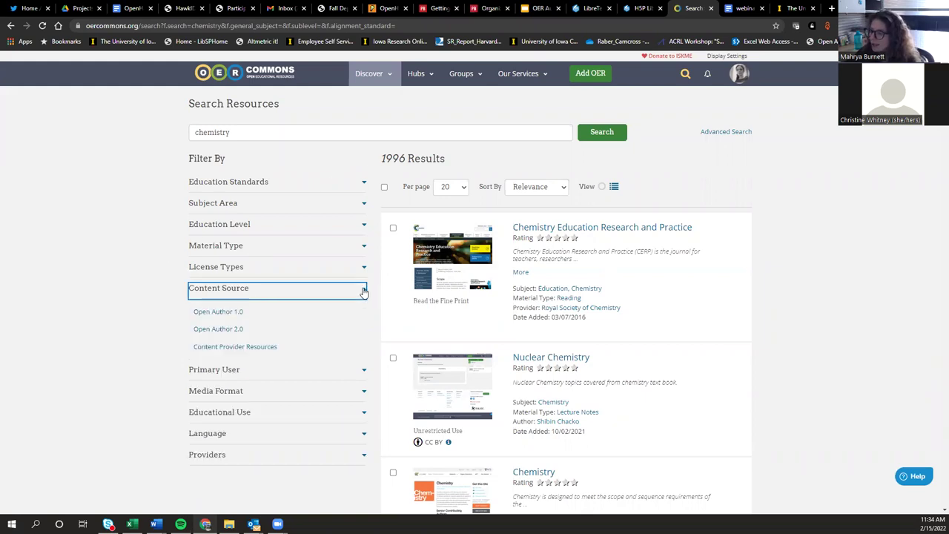
{"action": "left_click", "coordinate": [220, 330]}
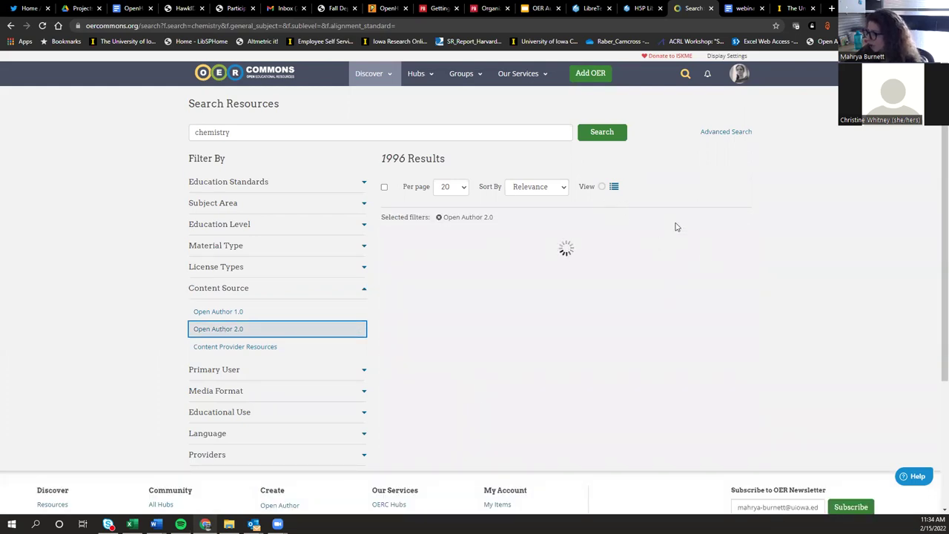
{"action": "scroll", "coordinate": [606, 248], "scroll_direction": "down", "scroll_amount": 10}
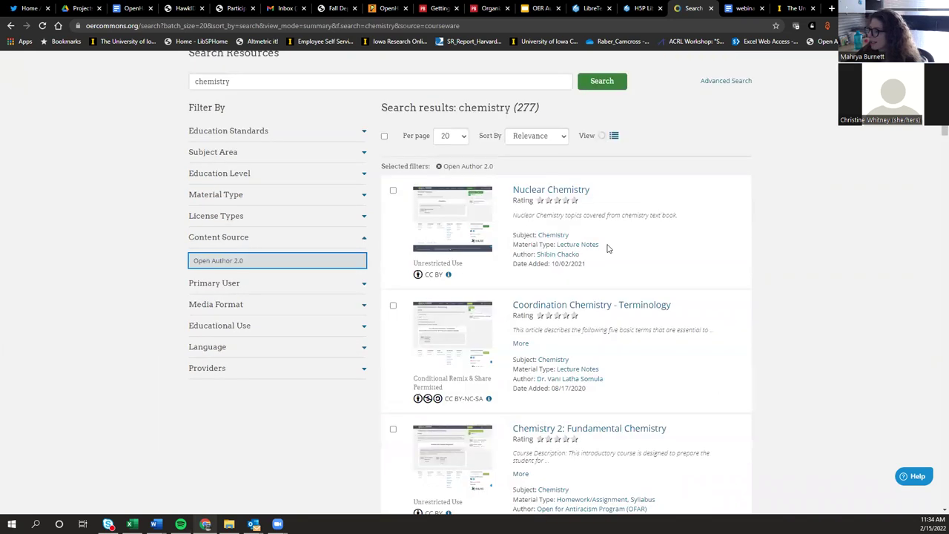
{"action": "scroll", "coordinate": [604, 245], "scroll_direction": "down", "scroll_amount": 8}
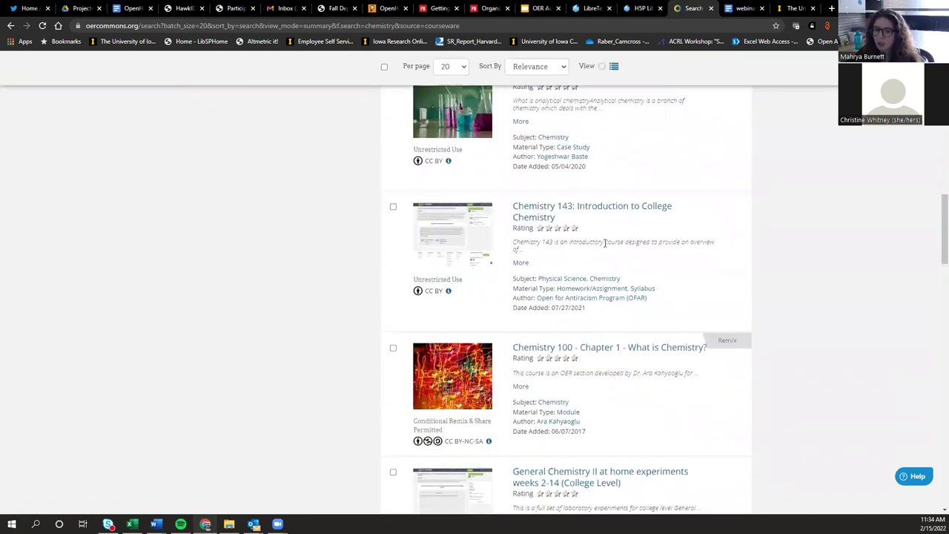
{"action": "scroll", "coordinate": [601, 248], "scroll_direction": "down", "scroll_amount": 10}
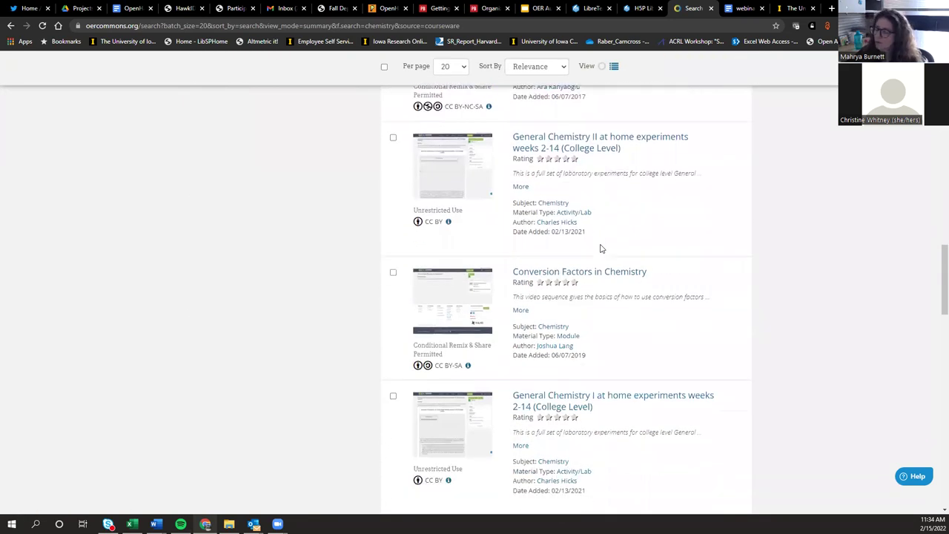
{"action": "scroll", "coordinate": [593, 264], "scroll_direction": "down", "scroll_amount": 6}
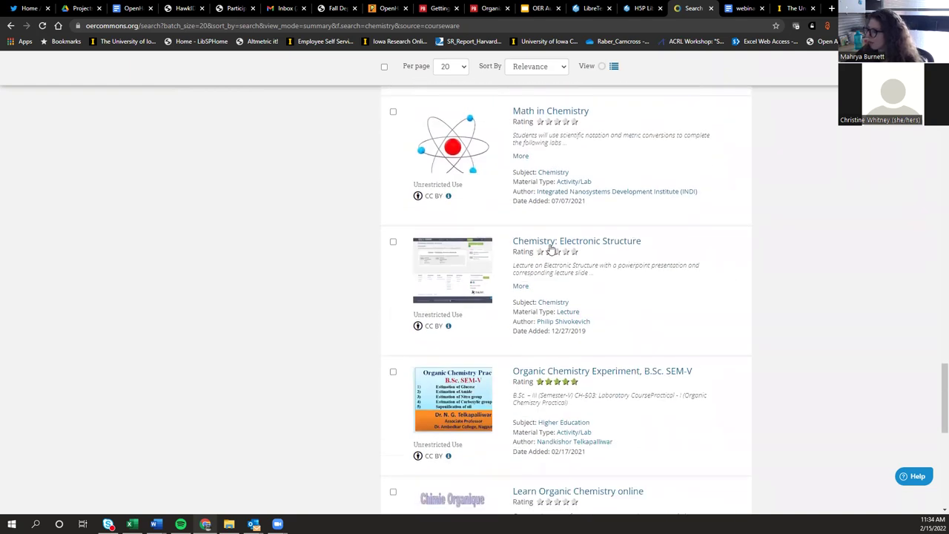
Open the "Organic Chemistry Experiment, B.Sc. SEM-V" resource from the filtered search results
{"action": "left_click", "coordinate": [558, 245]}
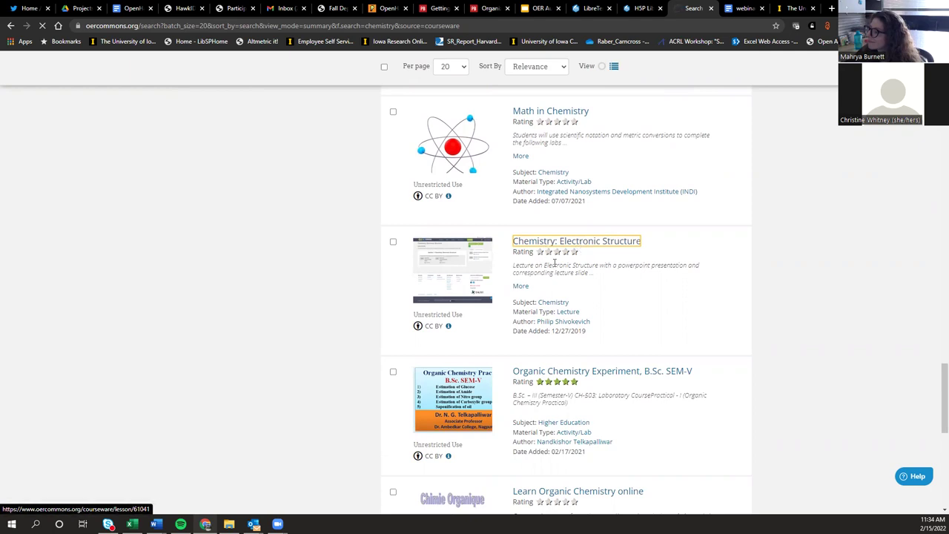
{"action": "scroll", "coordinate": [563, 278], "scroll_direction": "down", "scroll_amount": 1}
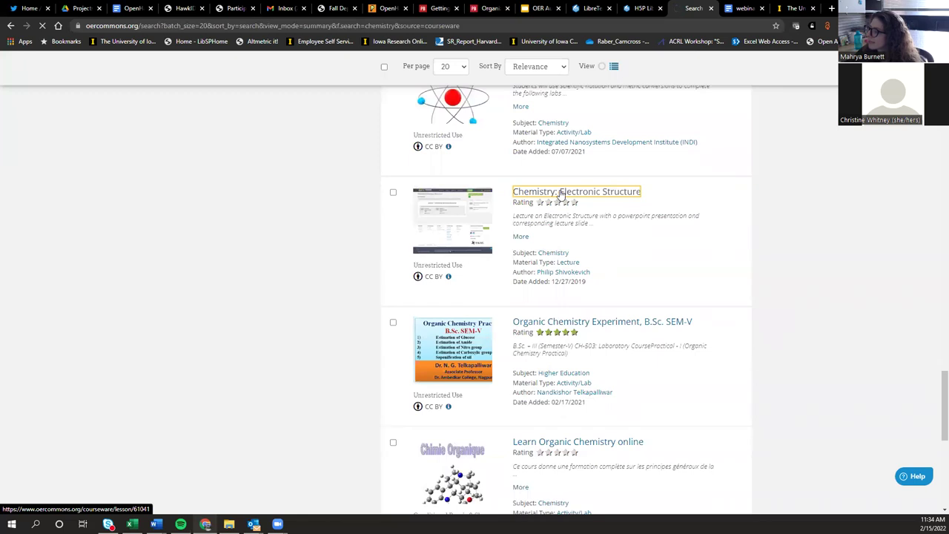
{"action": "left_click", "coordinate": [556, 323]}
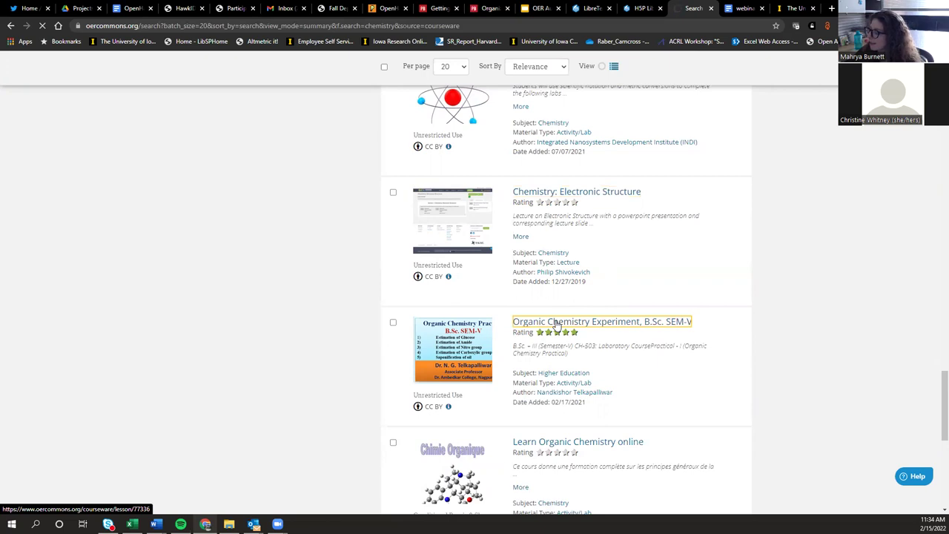
{"action": "scroll", "coordinate": [556, 324], "scroll_direction": "down", "scroll_amount": 3}
{"action": "scroll", "coordinate": [570, 274], "scroll_direction": "up", "scroll_amount": 3}
{"action": "right_click", "coordinate": [548, 328]}
{"action": "left_click", "coordinate": [529, 326]}
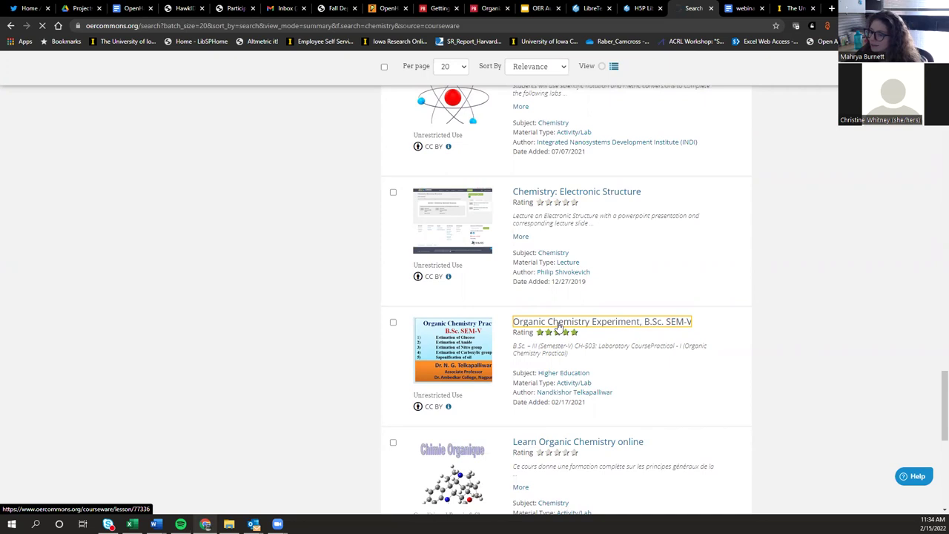
{"action": "scroll", "coordinate": [559, 326], "scroll_direction": "down", "scroll_amount": 3}
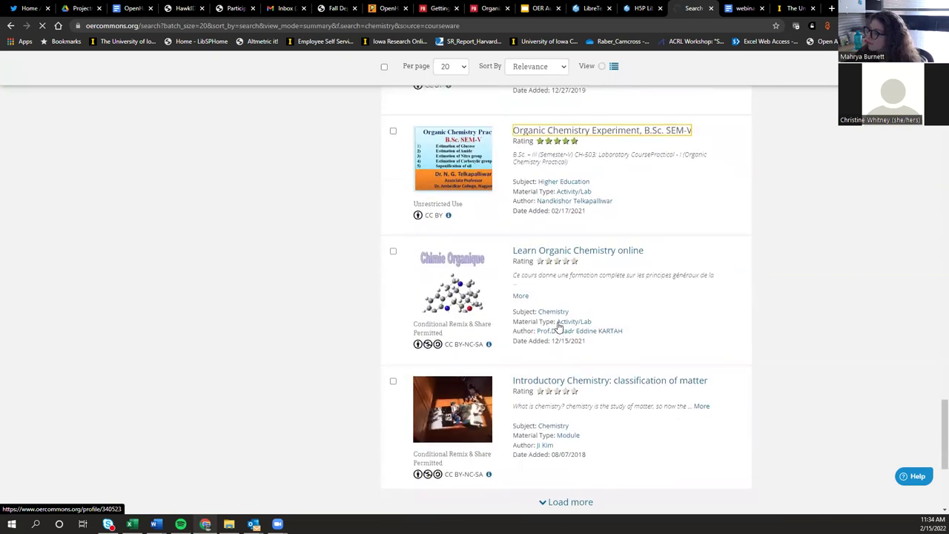
{"action": "scroll", "coordinate": [557, 326], "scroll_direction": "up", "scroll_amount": 2}
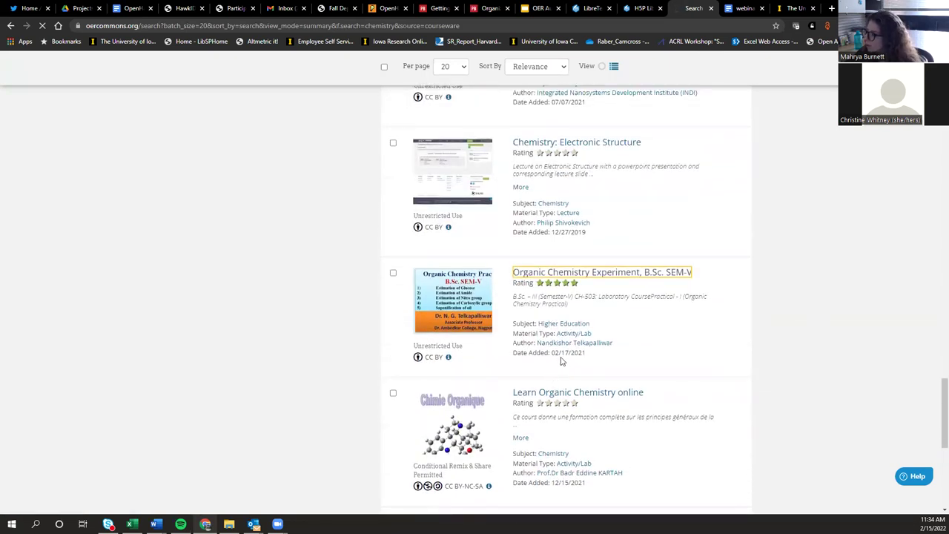
{"action": "scroll", "coordinate": [562, 359], "scroll_direction": "up", "scroll_amount": 1}
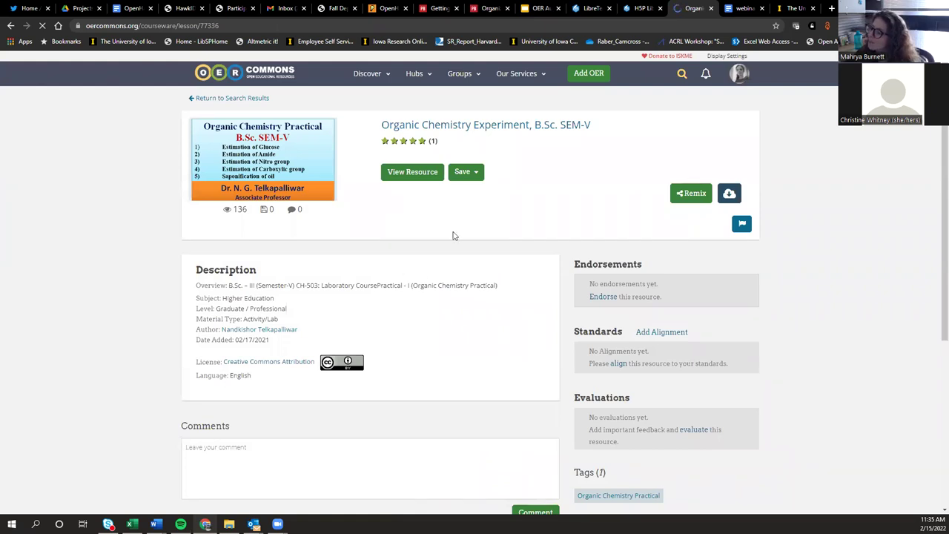
Review the resource's description and license, view its content, and examine its second section with the attached PDF
{"action": "scroll", "coordinate": [460, 297], "scroll_direction": "down", "scroll_amount": 1}
{"action": "scroll", "coordinate": [422, 300], "scroll_direction": "up", "scroll_amount": 1}
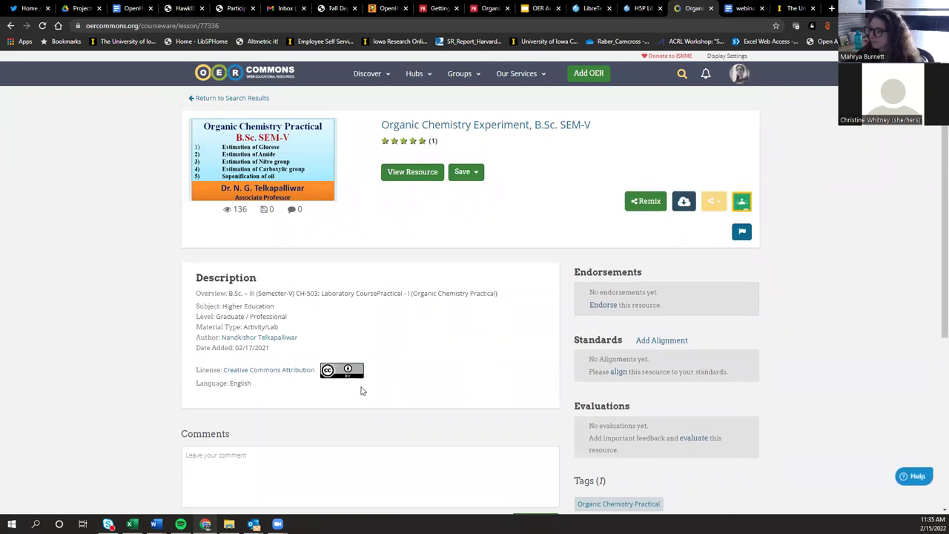
{"action": "left_click", "coordinate": [410, 172]}
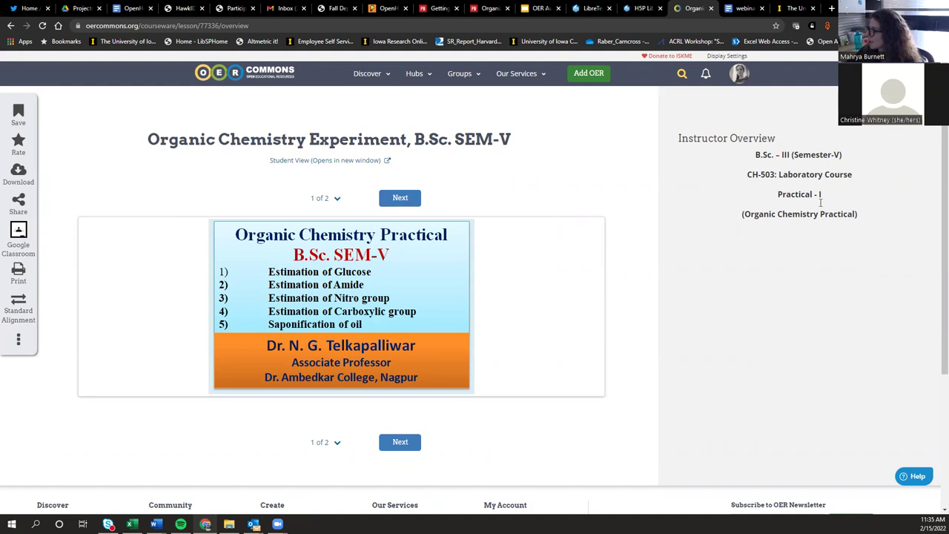
{"action": "scroll", "coordinate": [299, 270], "scroll_direction": "down", "scroll_amount": 2}
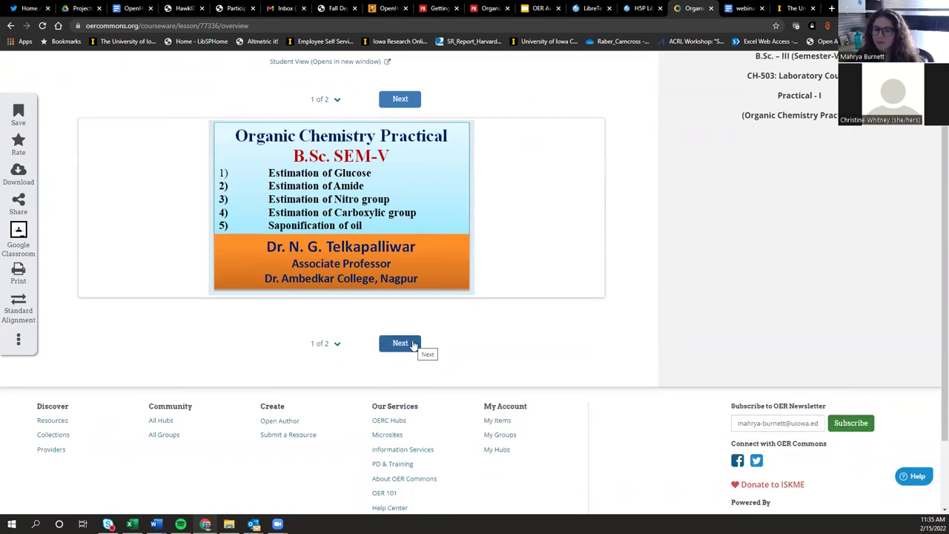
{"action": "left_click", "coordinate": [400, 343]}
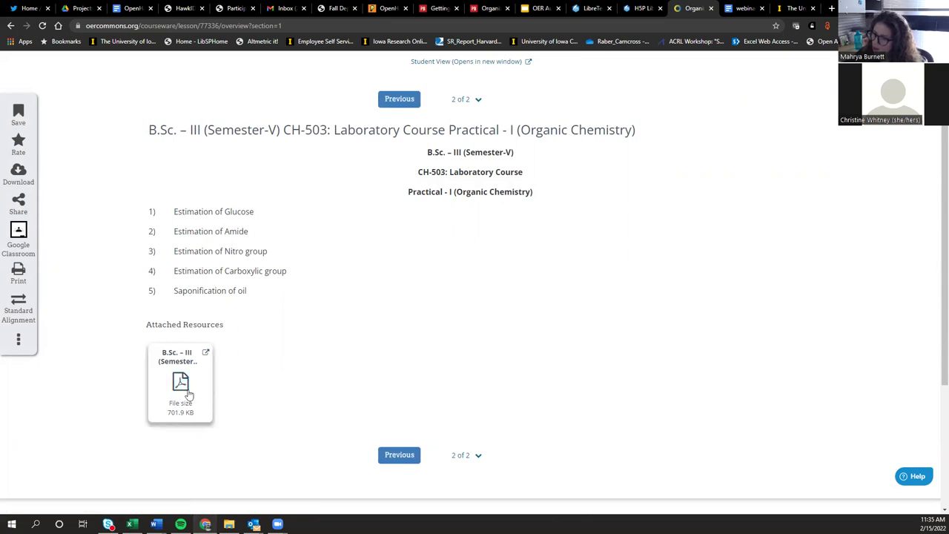
{"action": "scroll", "coordinate": [327, 364], "scroll_direction": "up", "scroll_amount": 2}
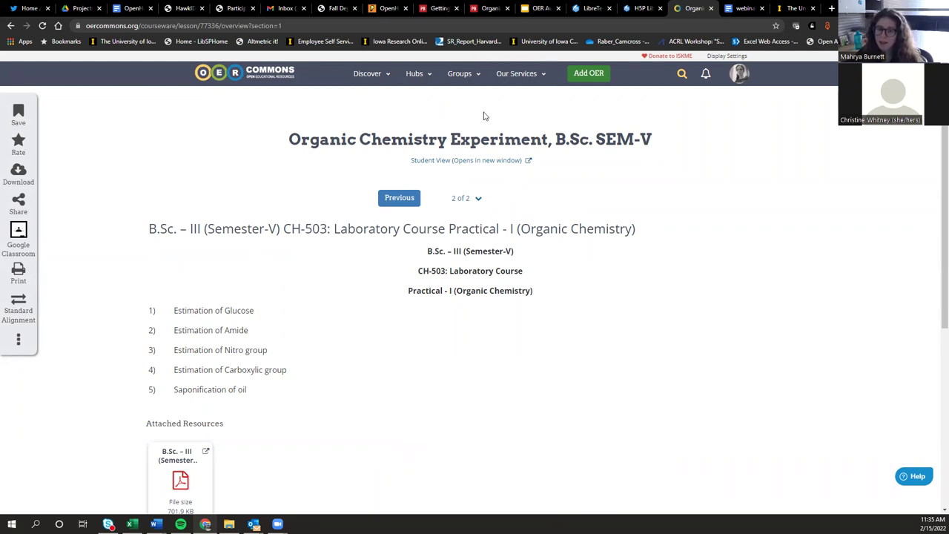
Create a new Open Author resource and title it with the author's first name followed by "'s book"
{"action": "left_click", "coordinate": [589, 75]}
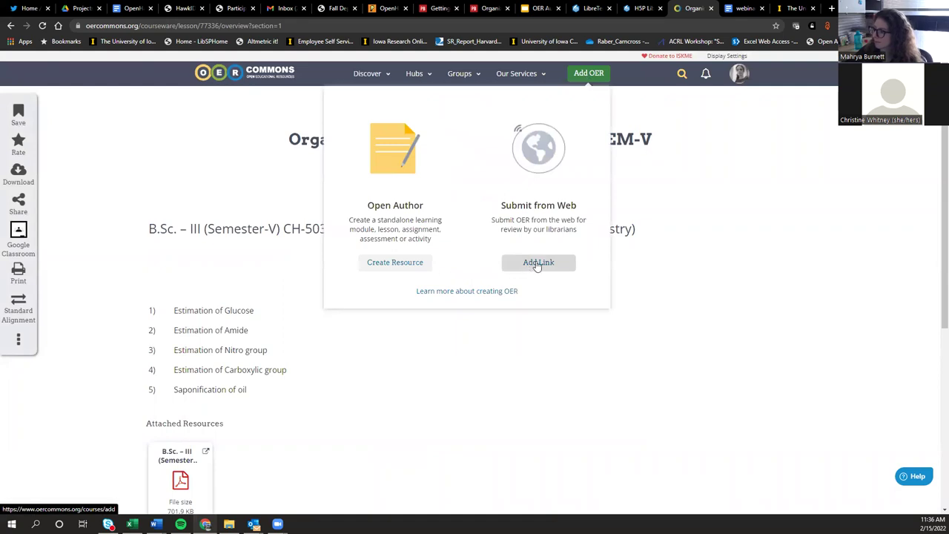
{"action": "left_click", "coordinate": [393, 264]}
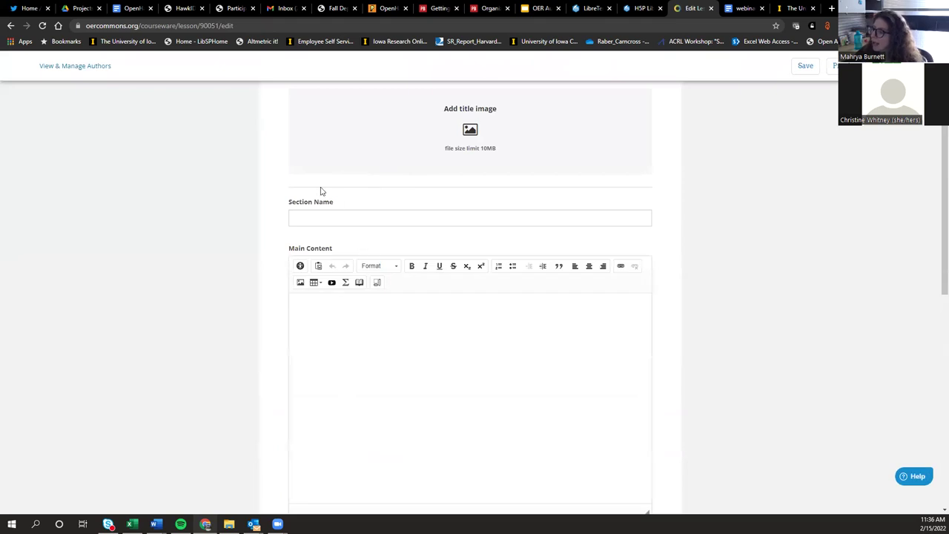
{"action": "scroll", "coordinate": [351, 235], "scroll_direction": "down", "scroll_amount": 2}
{"action": "scroll", "coordinate": [354, 237], "scroll_direction": "up", "scroll_amount": 4}
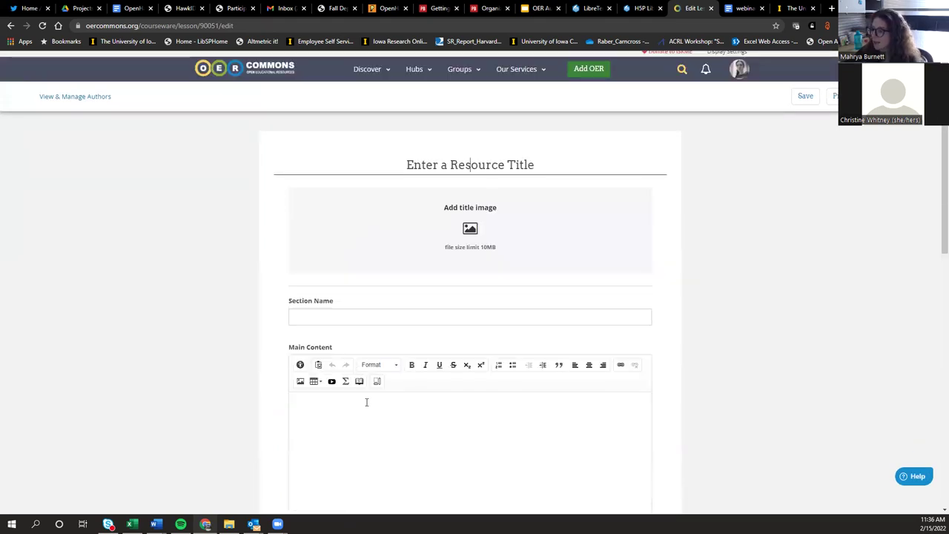
{"action": "scroll", "coordinate": [466, 374], "scroll_direction": "down", "scroll_amount": 1}
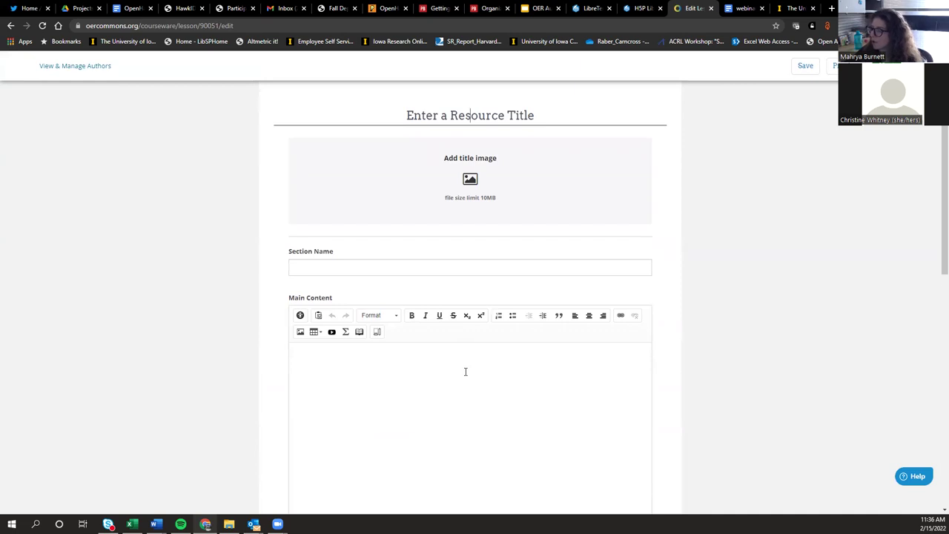
{"action": "scroll", "coordinate": [467, 374], "scroll_direction": "up", "scroll_amount": 1}
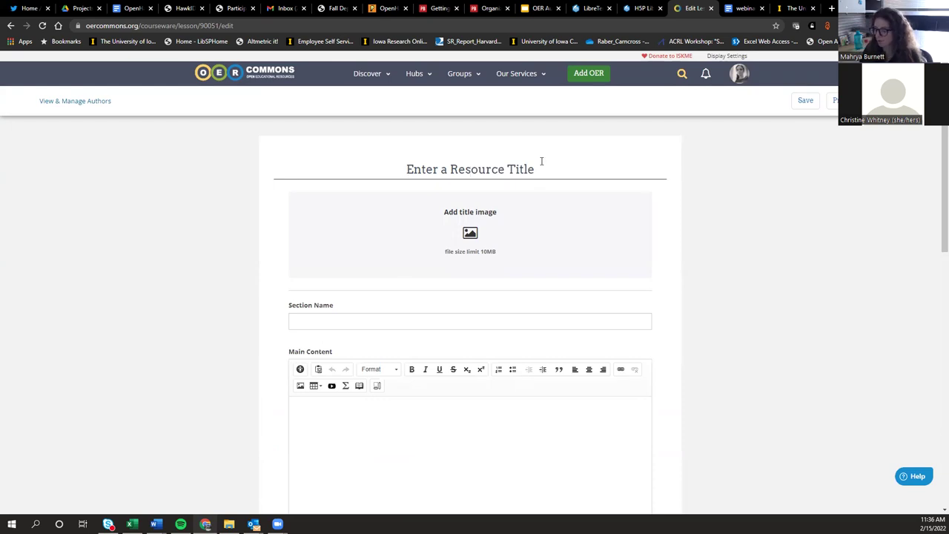
{"action": "type", "text": "Mahrya"}
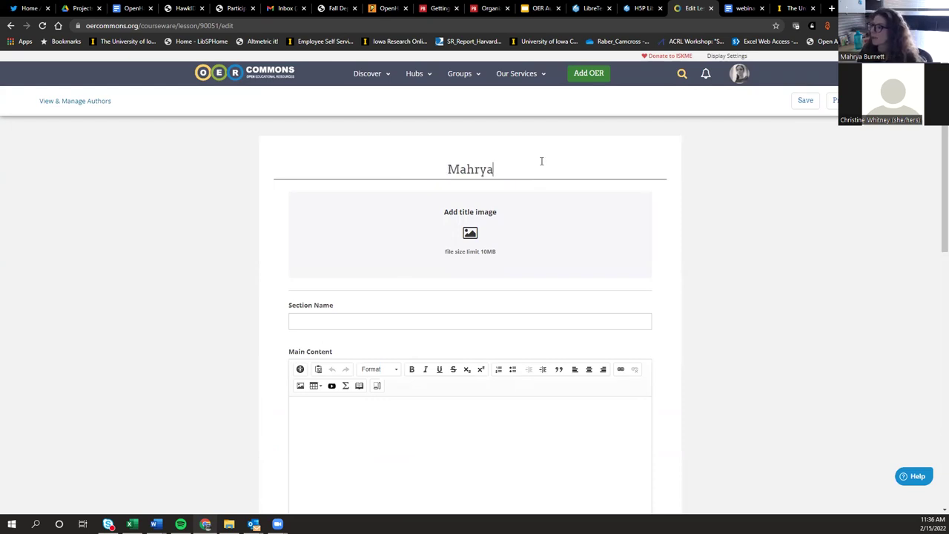
{"action": "type", "text": "'s book"}
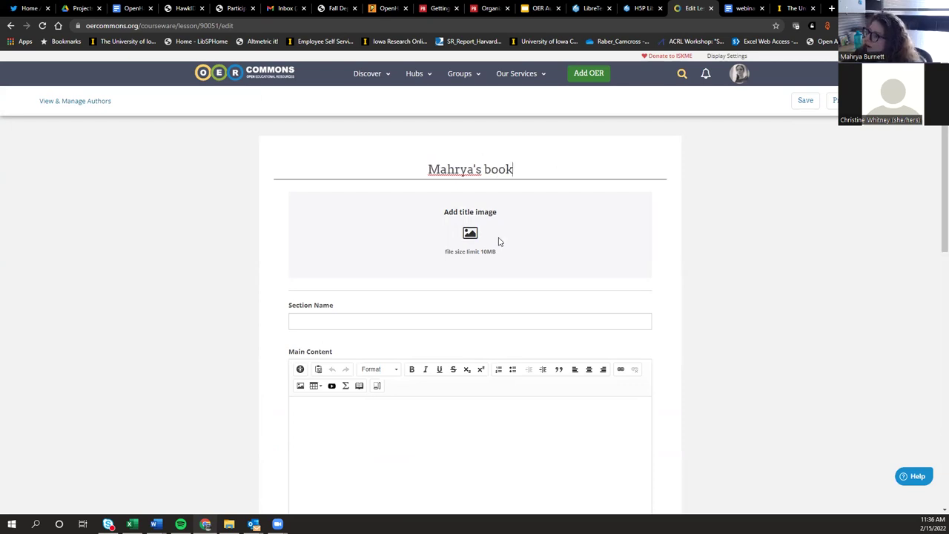
Name the first section "Introduction" and enter the placeholder text "dfdafndjkhfa" as its main content
{"action": "scroll", "coordinate": [326, 265], "scroll_direction": "down", "scroll_amount": 1}
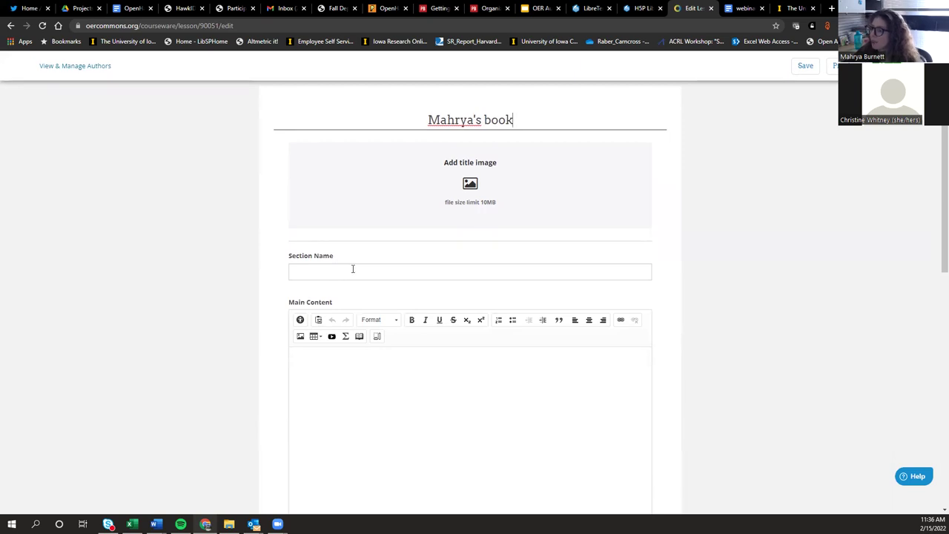
{"action": "left_click", "coordinate": [341, 265]}
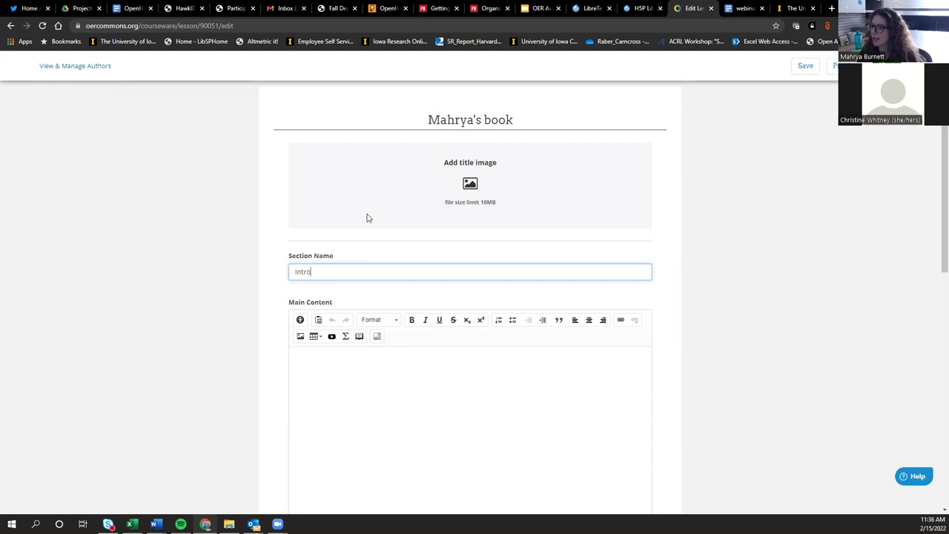
{"action": "scroll", "coordinate": [314, 339], "scroll_direction": "down", "scroll_amount": 2}
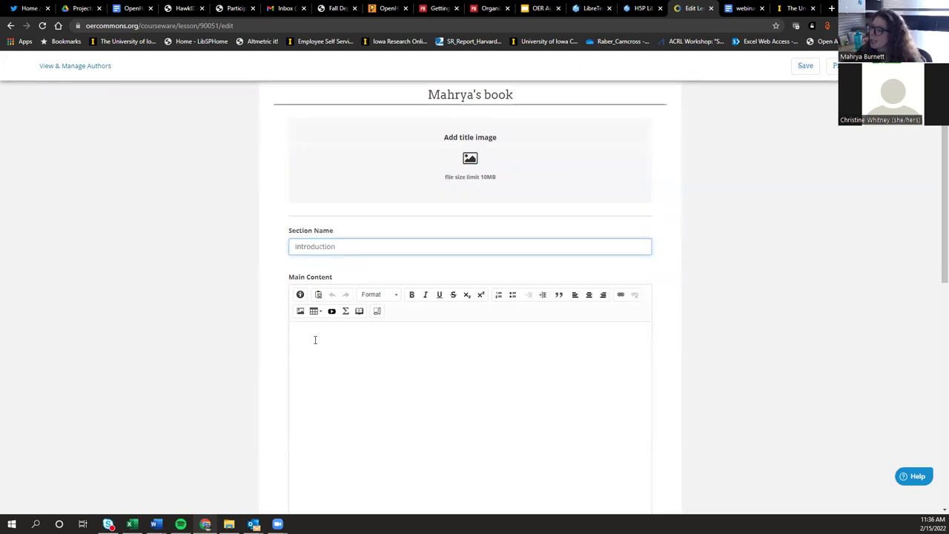
{"action": "left_click", "coordinate": [339, 299]}
{"action": "type", "text": "dfdafndjkhfa"}
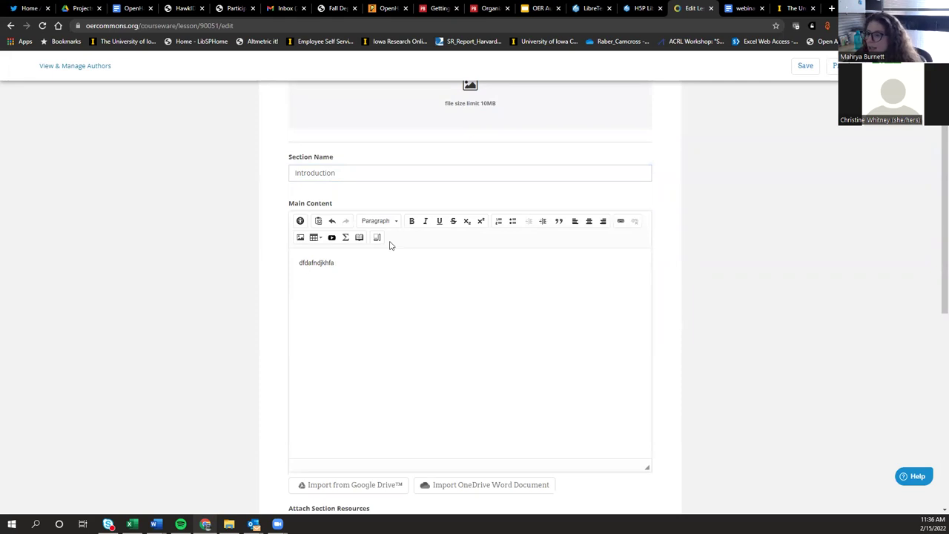
Run the accessibility check on the section's main content and dismiss its result
{"action": "scroll", "coordinate": [390, 245], "scroll_direction": "down", "scroll_amount": 1}
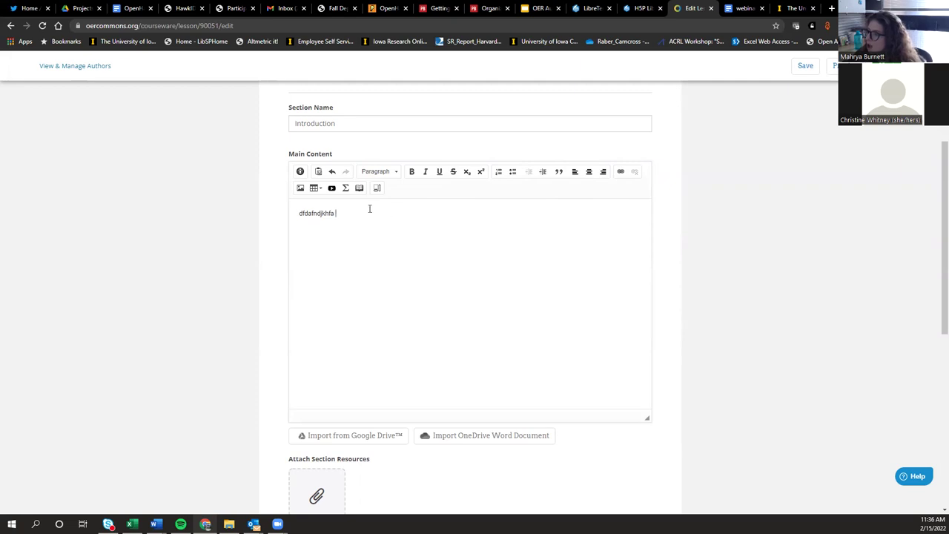
{"action": "left_click", "coordinate": [301, 172]}
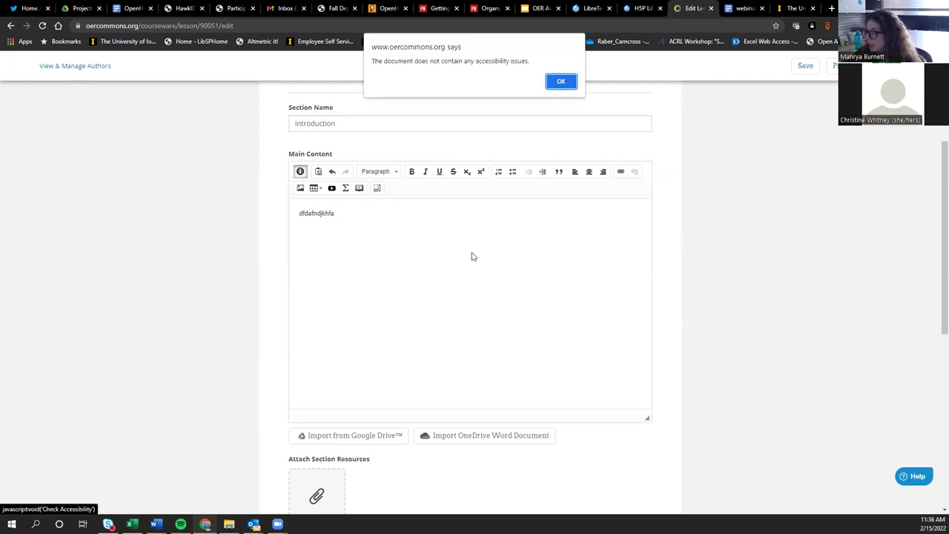
{"action": "left_click", "coordinate": [559, 80]}
Review the section's Google Drive and OneDrive import, resource attachment, instructor notes and new section options
{"action": "scroll", "coordinate": [505, 136], "scroll_direction": "down", "scroll_amount": 1}
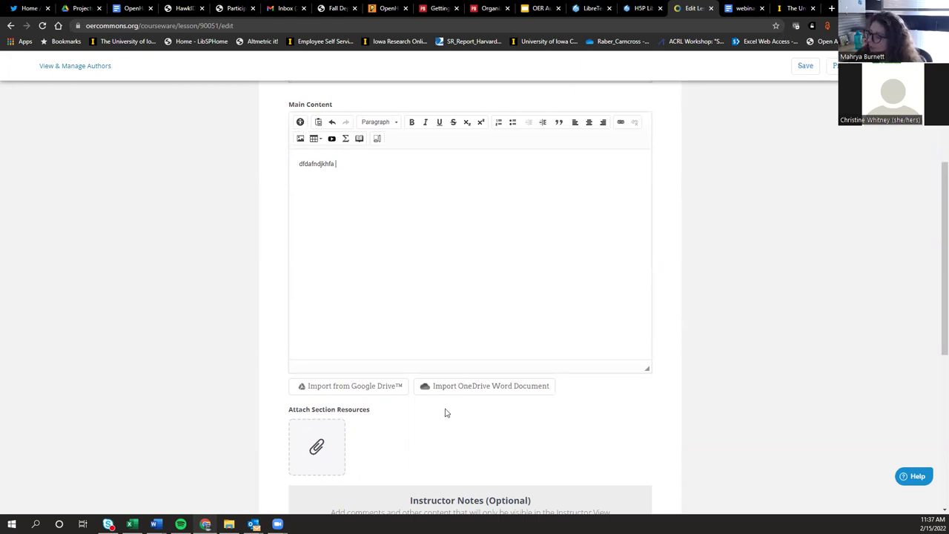
{"action": "scroll", "coordinate": [474, 259], "scroll_direction": "down", "scroll_amount": 3}
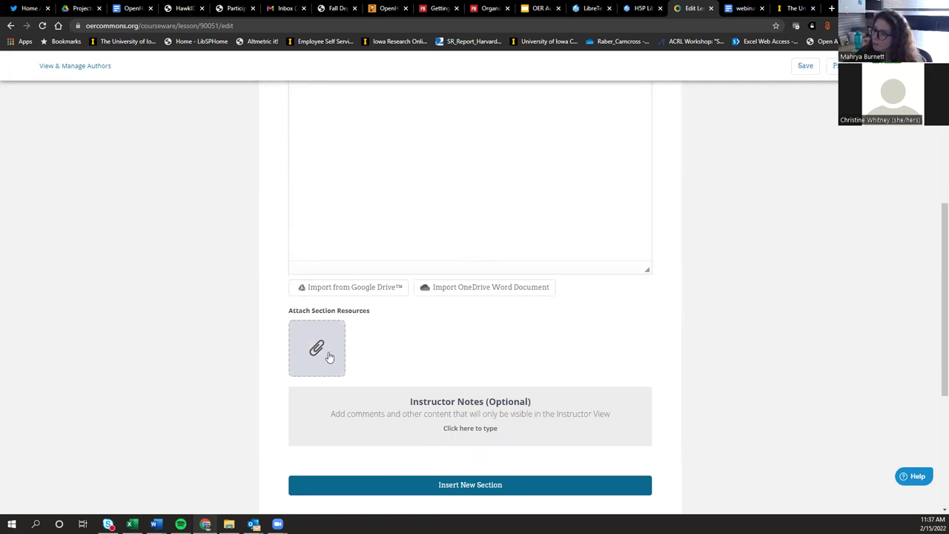
{"action": "scroll", "coordinate": [296, 334], "scroll_direction": "down", "scroll_amount": 1}
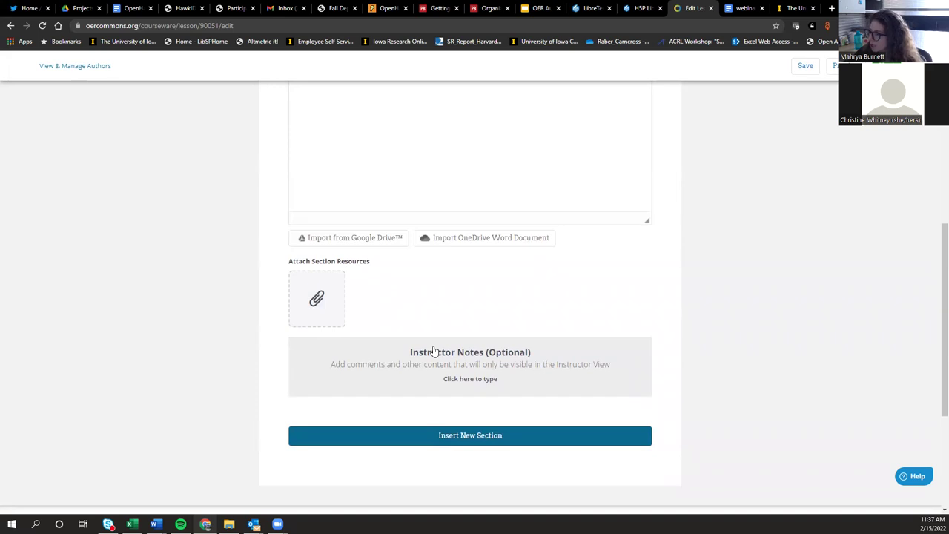
{"action": "scroll", "coordinate": [435, 351], "scroll_direction": "down", "scroll_amount": 2}
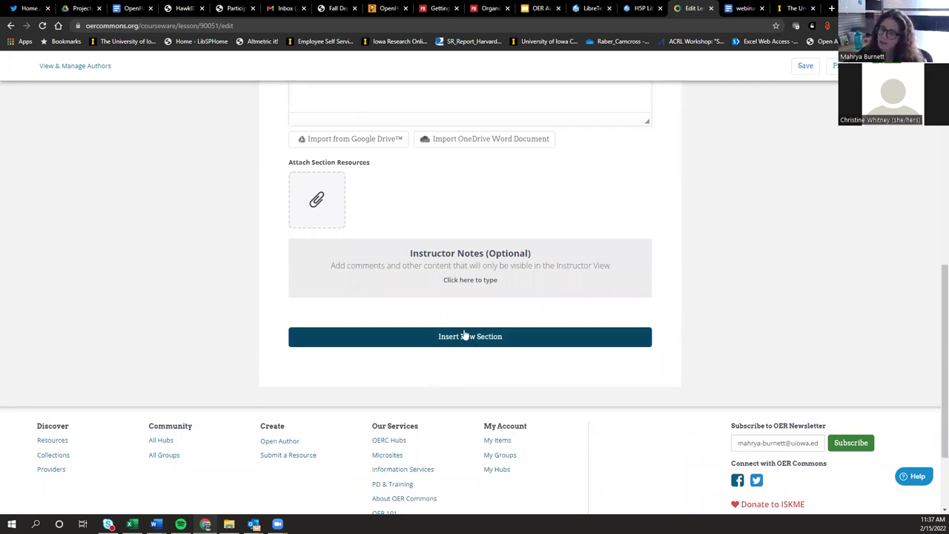
{"action": "scroll", "coordinate": [565, 282], "scroll_direction": "up", "scroll_amount": 1}
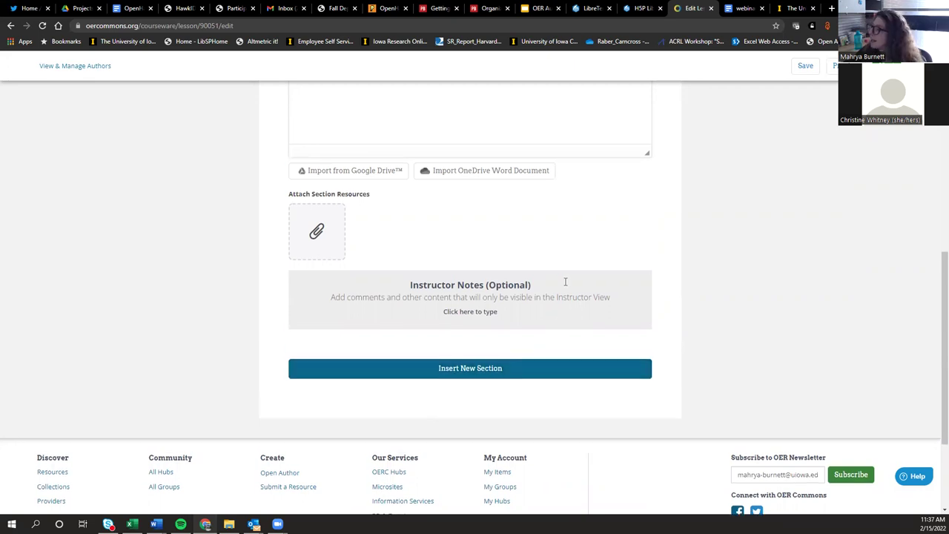
{"action": "scroll", "coordinate": [565, 281], "scroll_direction": "up", "scroll_amount": 5}
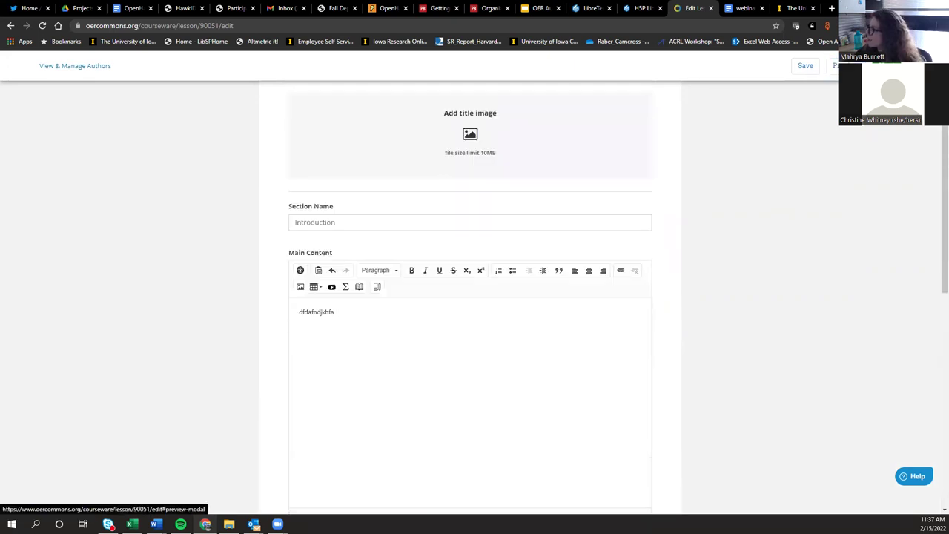
Continue to the Describe Resource page and view the license choices under Conditions of Use, keeping Attribution
{"action": "left_click", "coordinate": [805, 65]}
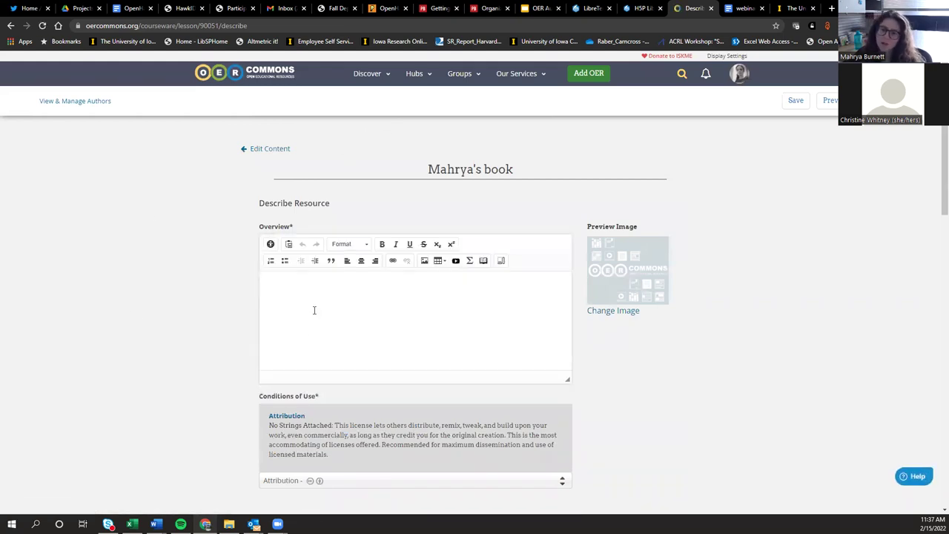
{"action": "left_click", "coordinate": [295, 276]}
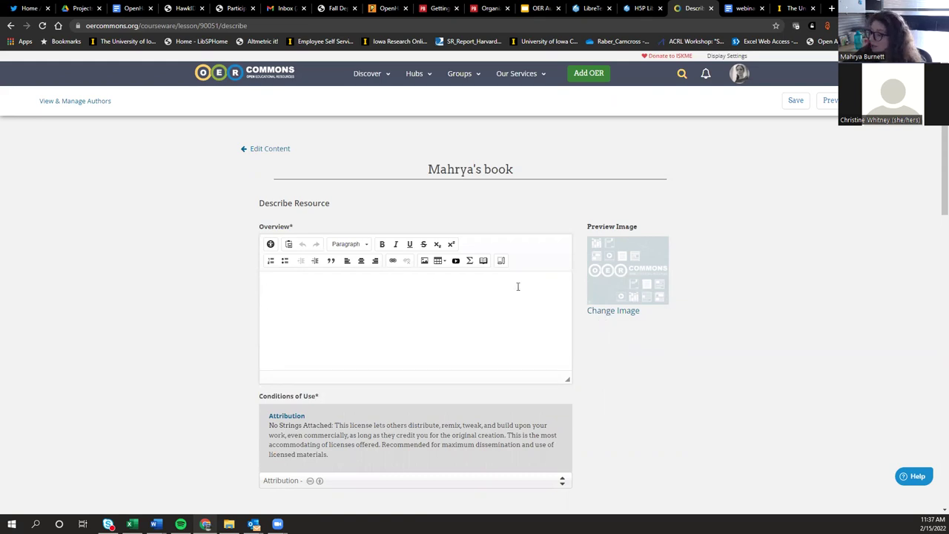
{"action": "scroll", "coordinate": [515, 285], "scroll_direction": "down", "scroll_amount": 2}
{"action": "left_click", "coordinate": [561, 383]}
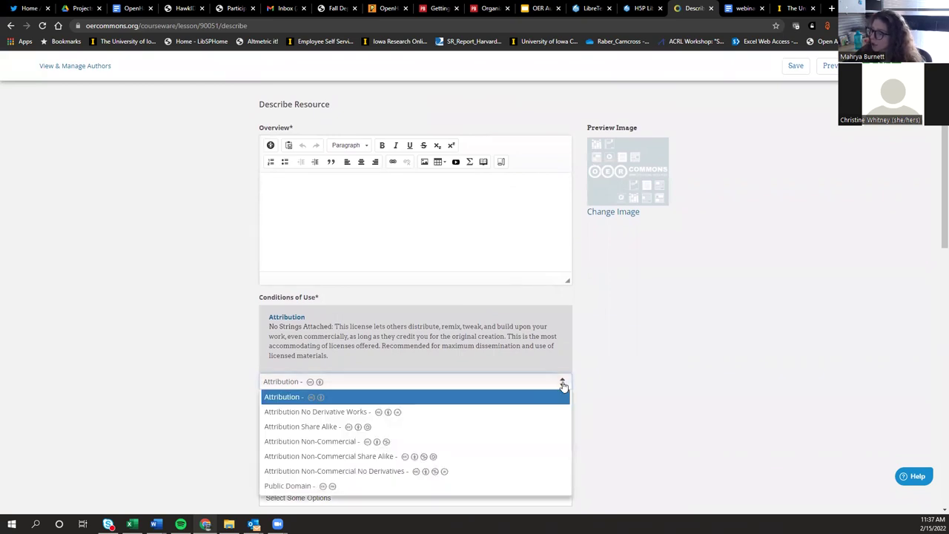
{"action": "left_click", "coordinate": [211, 357]}
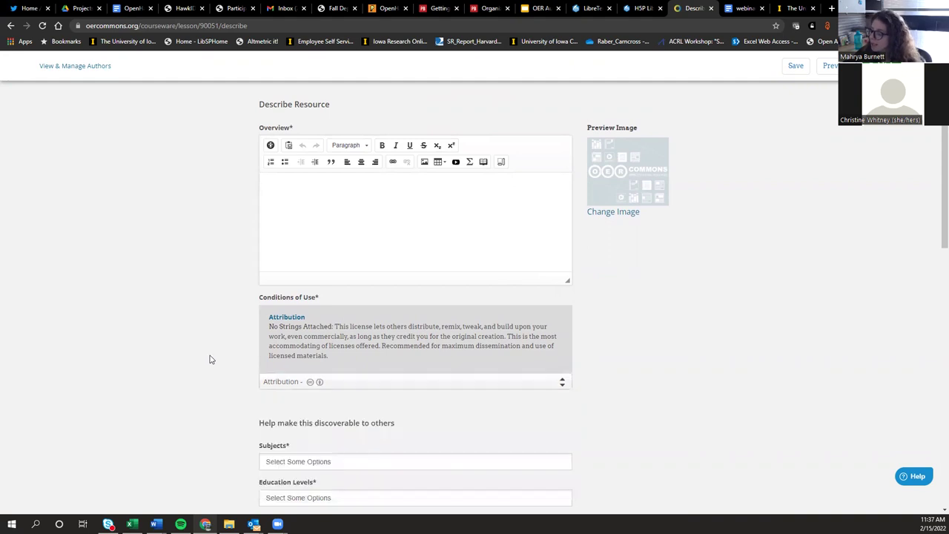
Examine the subject choices, the other required and optional description fields, and the use permissions acknowledgement before publishing
{"action": "scroll", "coordinate": [222, 301], "scroll_direction": "down", "scroll_amount": 2}
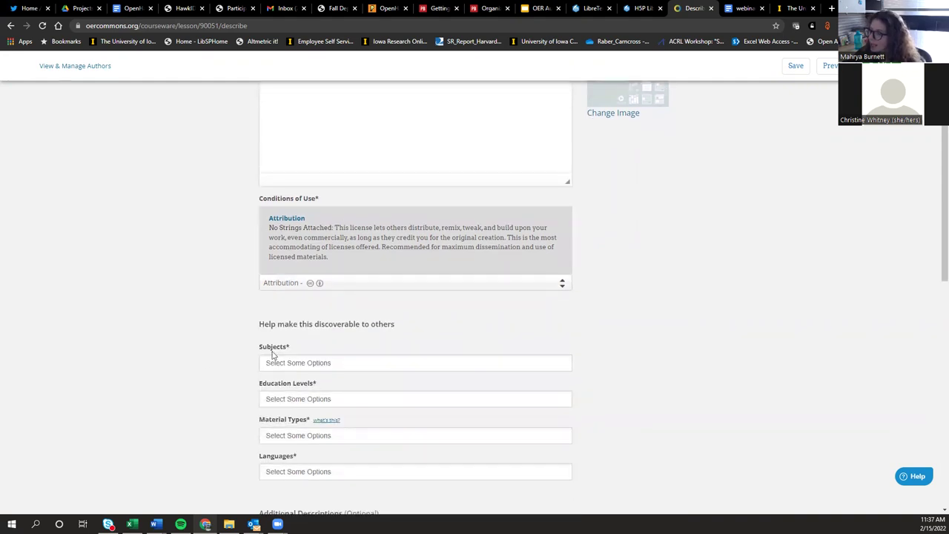
{"action": "scroll", "coordinate": [275, 317], "scroll_direction": "down", "scroll_amount": 1}
{"action": "left_click", "coordinate": [276, 314]}
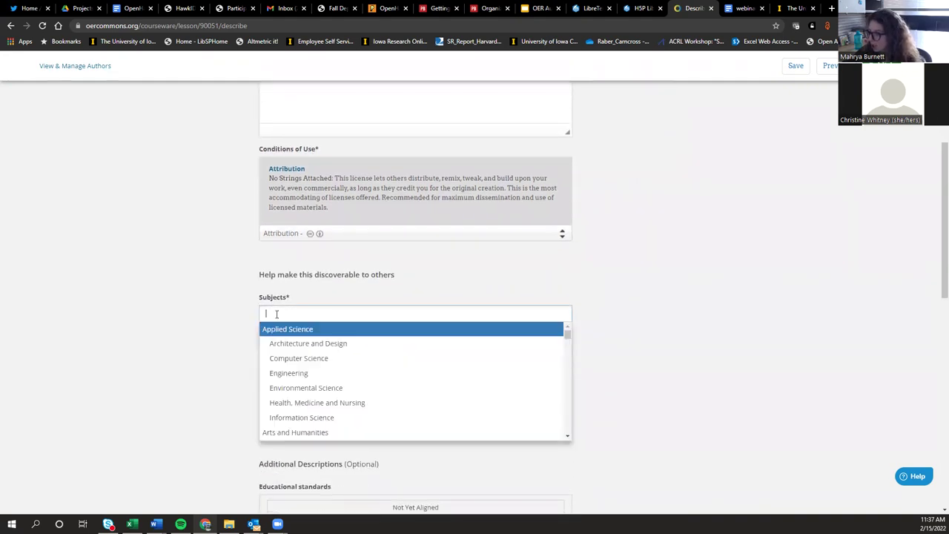
{"action": "left_click", "coordinate": [182, 309]}
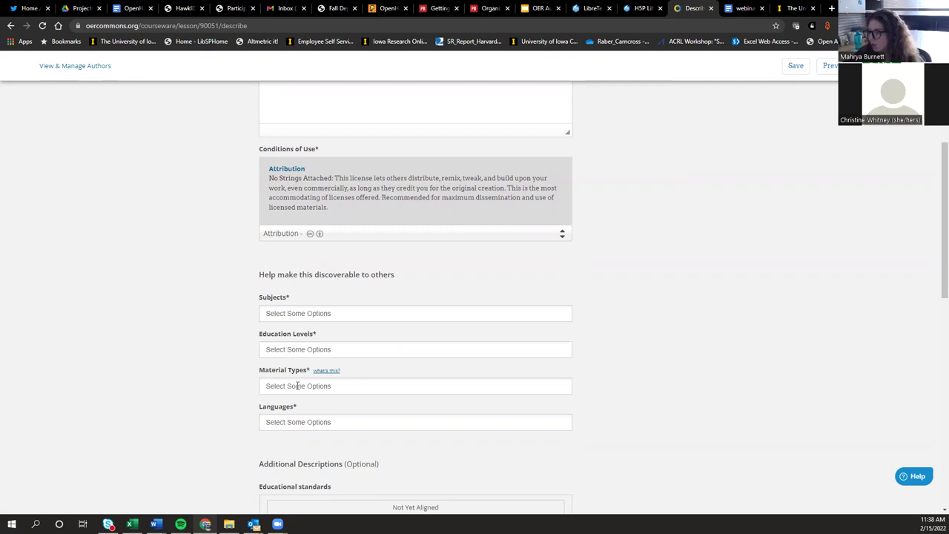
{"action": "scroll", "coordinate": [297, 386], "scroll_direction": "down", "scroll_amount": 2}
{"action": "scroll", "coordinate": [378, 327], "scroll_direction": "down", "scroll_amount": 2}
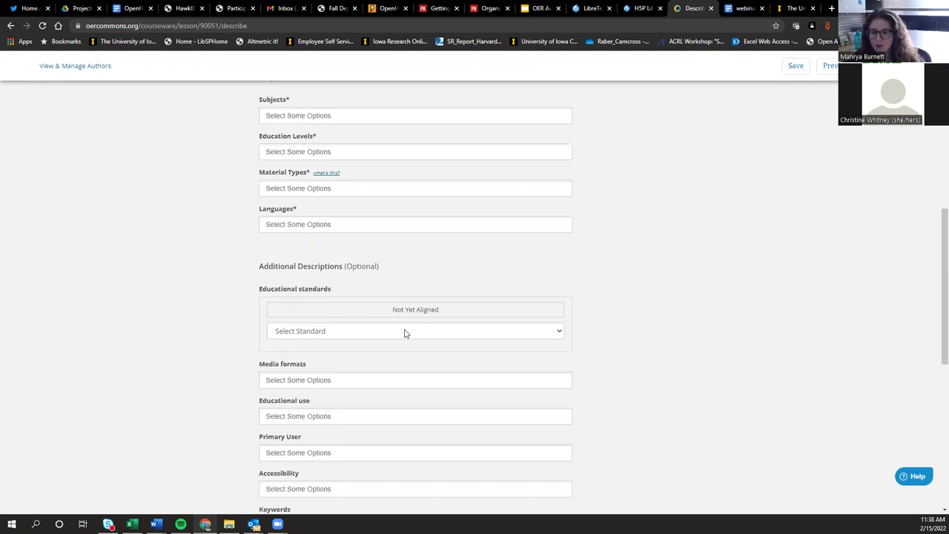
{"action": "scroll", "coordinate": [390, 328], "scroll_direction": "down", "scroll_amount": 3}
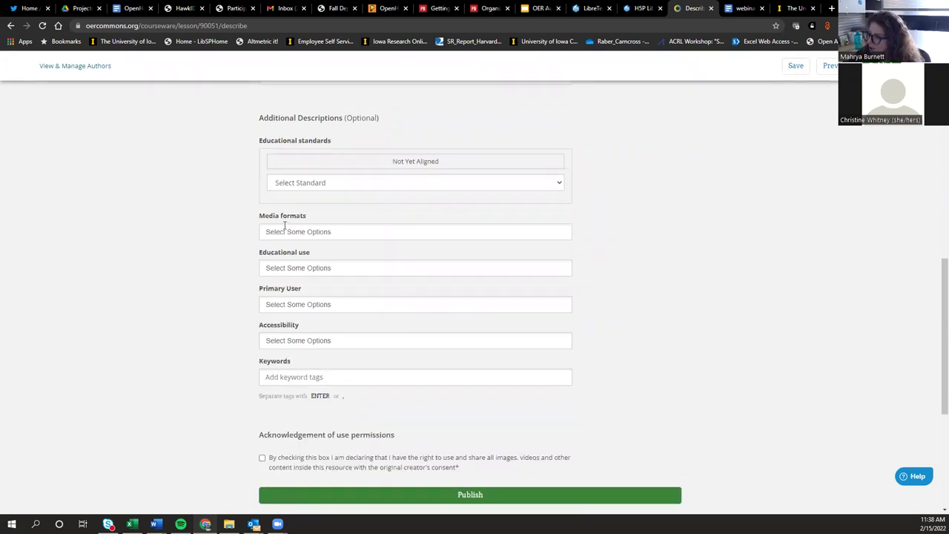
{"action": "scroll", "coordinate": [379, 252], "scroll_direction": "down", "scroll_amount": 3}
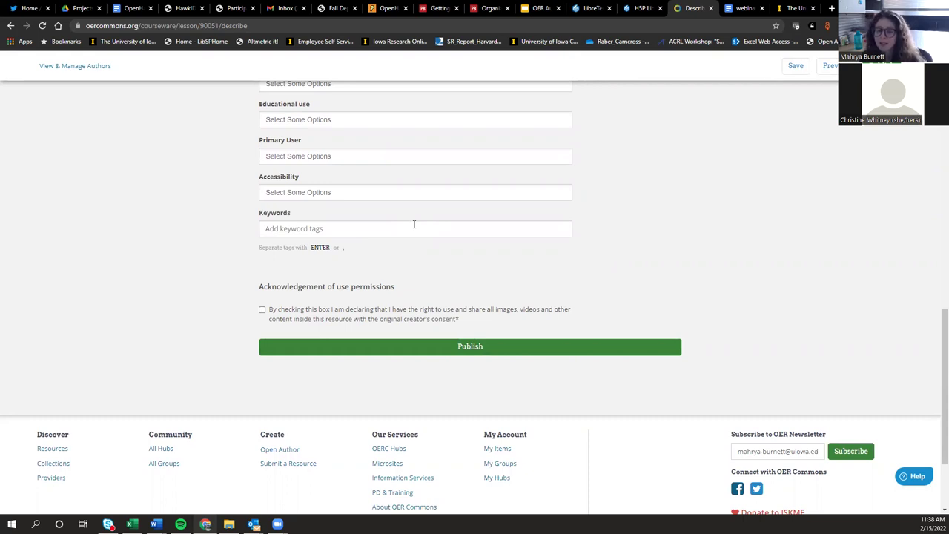
{"action": "scroll", "coordinate": [786, 391], "scroll_direction": "up", "scroll_amount": 10}
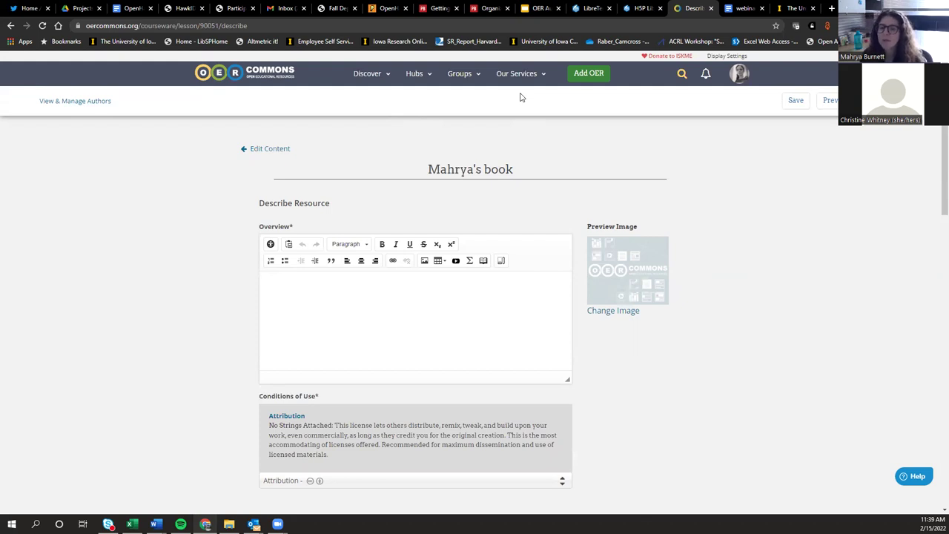
Switch to LibreTexts, look over its home page, and open the Campus Bookshelves of the Humanities library
{"action": "left_click", "coordinate": [587, 7]}
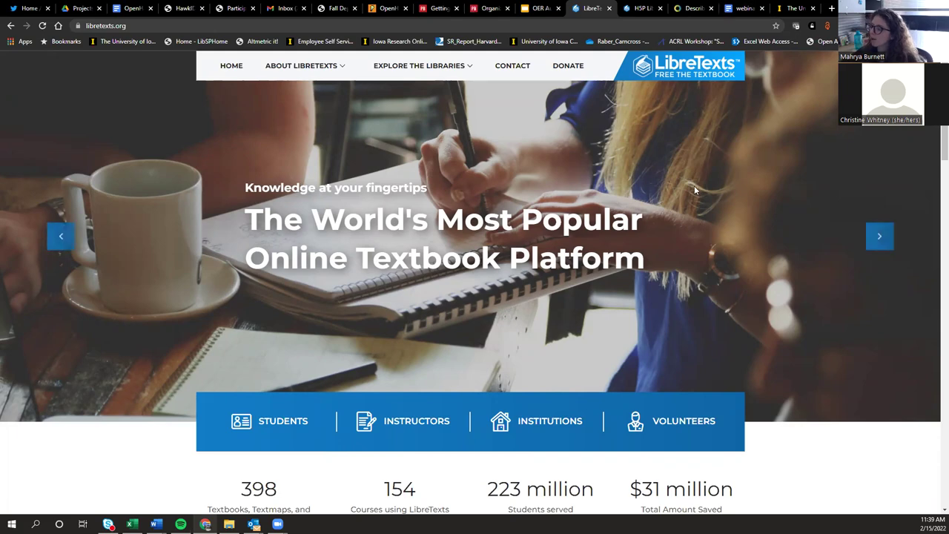
{"action": "scroll", "coordinate": [695, 189], "scroll_direction": "down", "scroll_amount": 6}
{"action": "scroll", "coordinate": [695, 197], "scroll_direction": "up", "scroll_amount": 6}
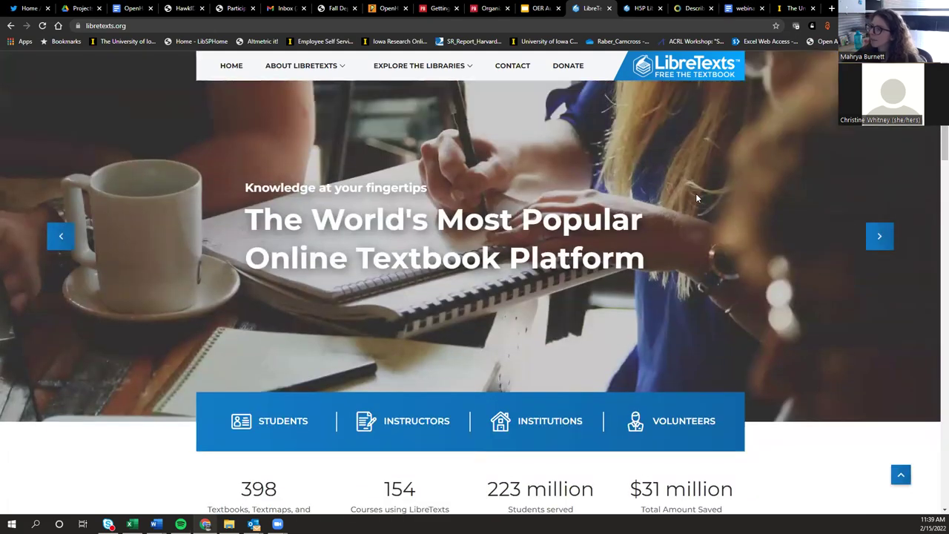
{"action": "mouse_move", "coordinate": [448, 65]}
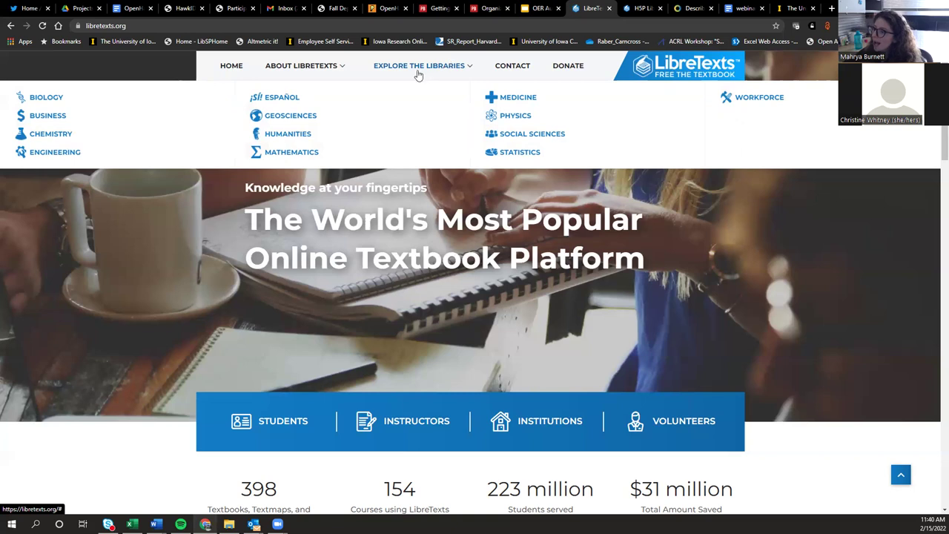
{"action": "left_click", "coordinate": [294, 135]}
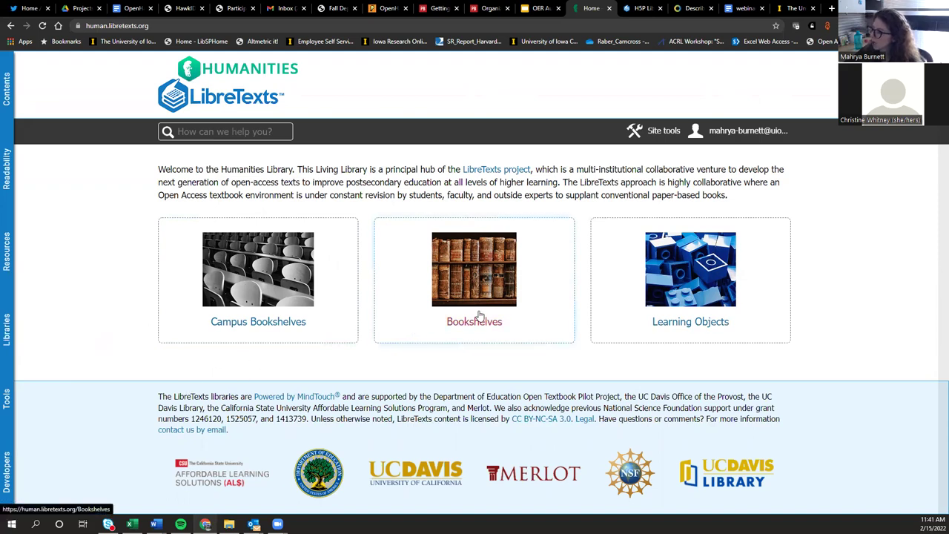
{"action": "left_click", "coordinate": [256, 323]}
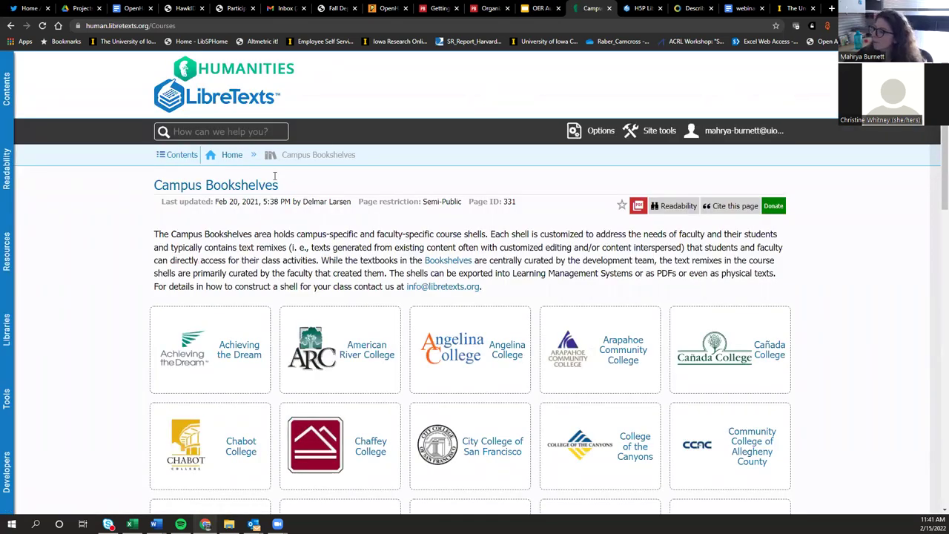
Open the Evergreen Valley College bookshelf and its book A World Perspective of Art Appreciation
{"action": "scroll", "coordinate": [422, 237], "scroll_direction": "down", "scroll_amount": 1}
{"action": "scroll", "coordinate": [489, 286], "scroll_direction": "down", "scroll_amount": 2}
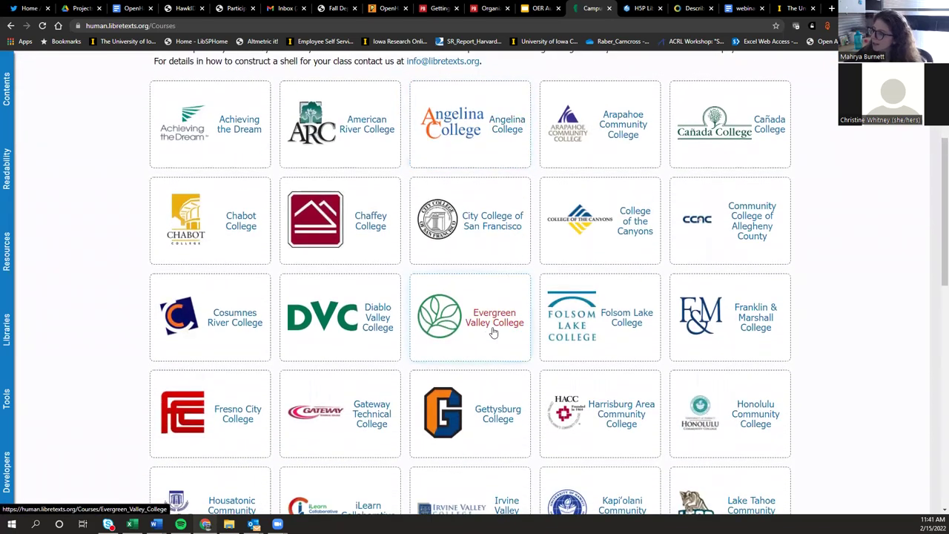
{"action": "left_click", "coordinate": [489, 326]}
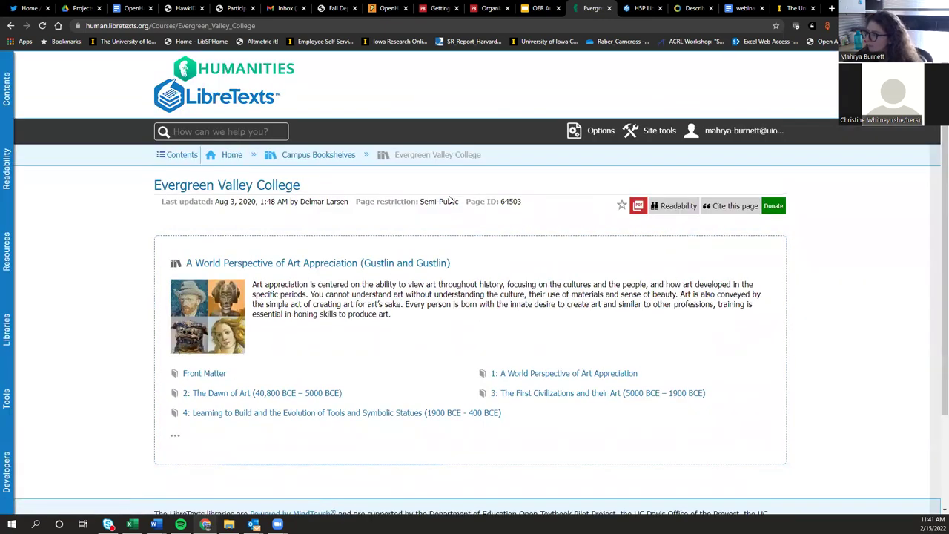
{"action": "scroll", "coordinate": [445, 271], "scroll_direction": "down", "scroll_amount": 1}
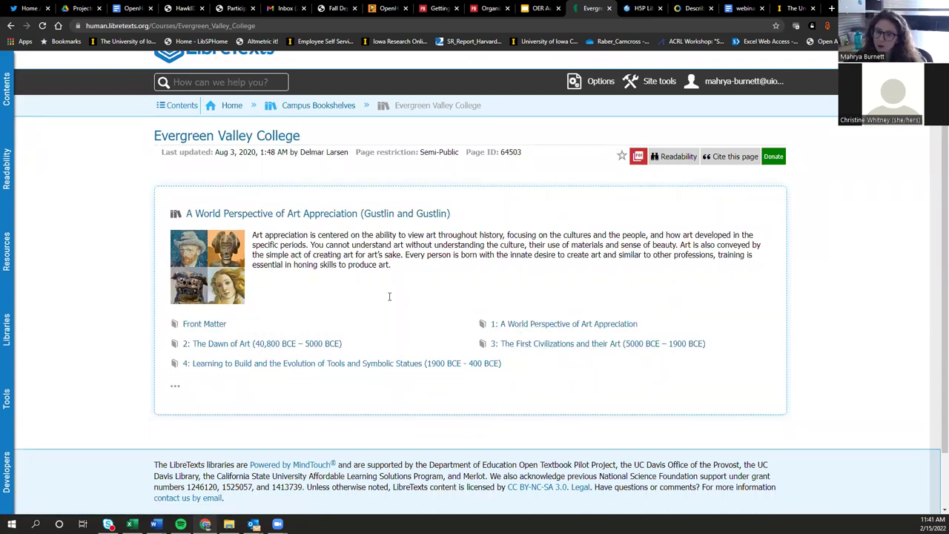
{"action": "left_click", "coordinate": [356, 216]}
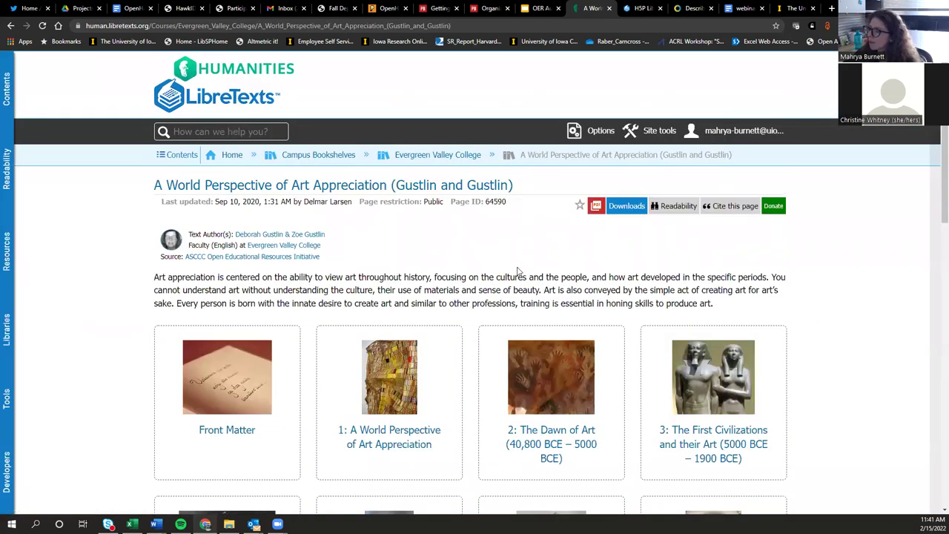
Look through the book's chapter tiles, then open chapter 1, A World Perspective of Art Appreciation, and review its sections
{"action": "scroll", "coordinate": [428, 237], "scroll_direction": "down", "scroll_amount": 4}
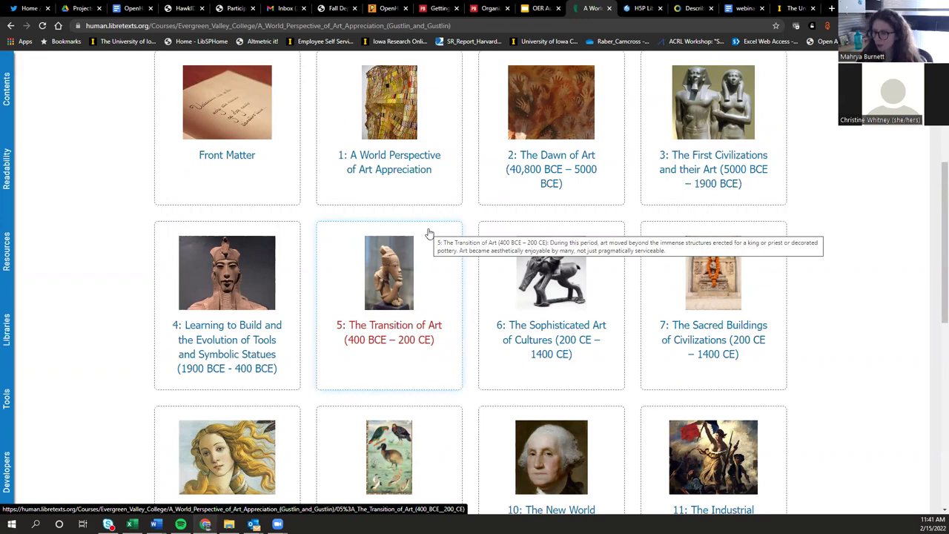
{"action": "scroll", "coordinate": [462, 190], "scroll_direction": "up", "scroll_amount": 2}
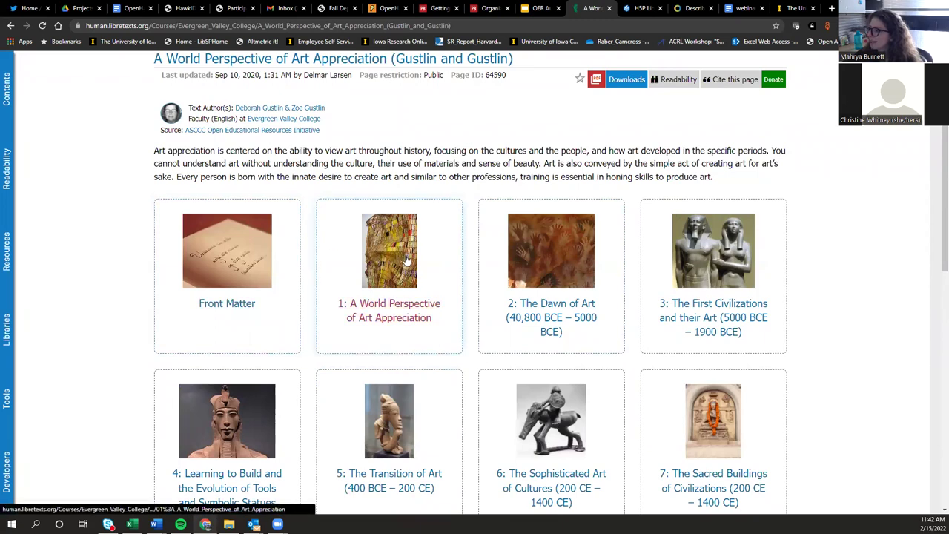
{"action": "scroll", "coordinate": [553, 297], "scroll_direction": "down", "scroll_amount": 3}
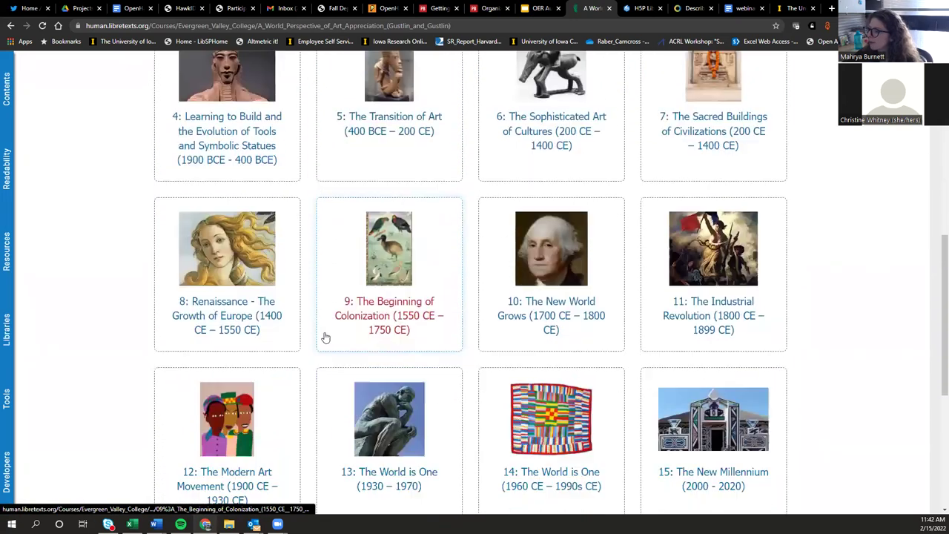
{"action": "scroll", "coordinate": [341, 357], "scroll_direction": "up", "scroll_amount": 2}
{"action": "left_click", "coordinate": [384, 266]}
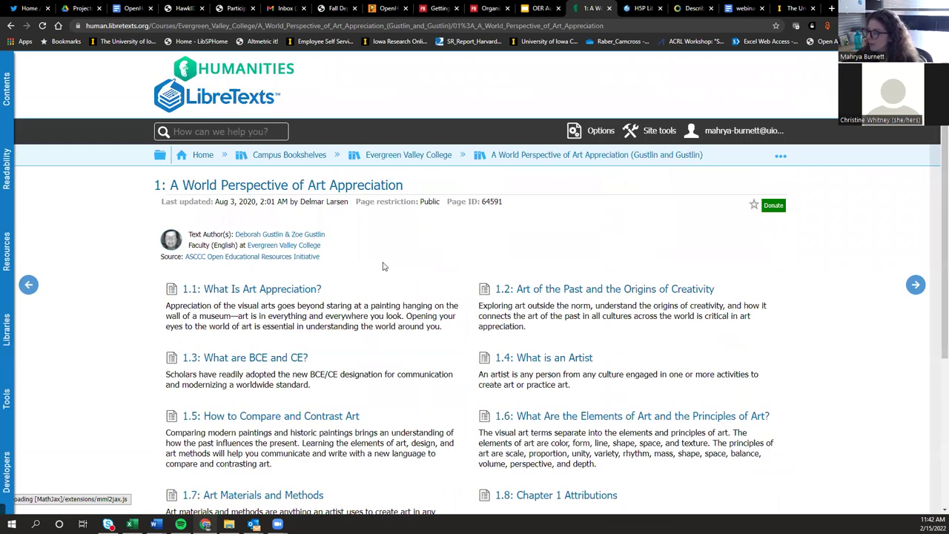
{"action": "scroll", "coordinate": [528, 376], "scroll_direction": "down", "scroll_amount": 1}
{"action": "scroll", "coordinate": [536, 379], "scroll_direction": "down", "scroll_amount": 3}
{"action": "scroll", "coordinate": [533, 378], "scroll_direction": "up", "scroll_amount": 4}
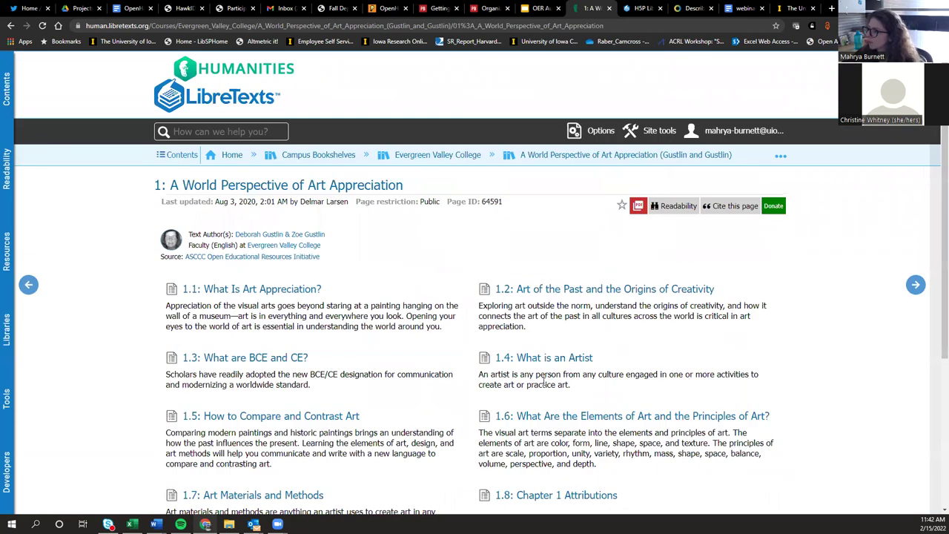
{"action": "scroll", "coordinate": [771, 328], "scroll_direction": "down", "scroll_amount": 1}
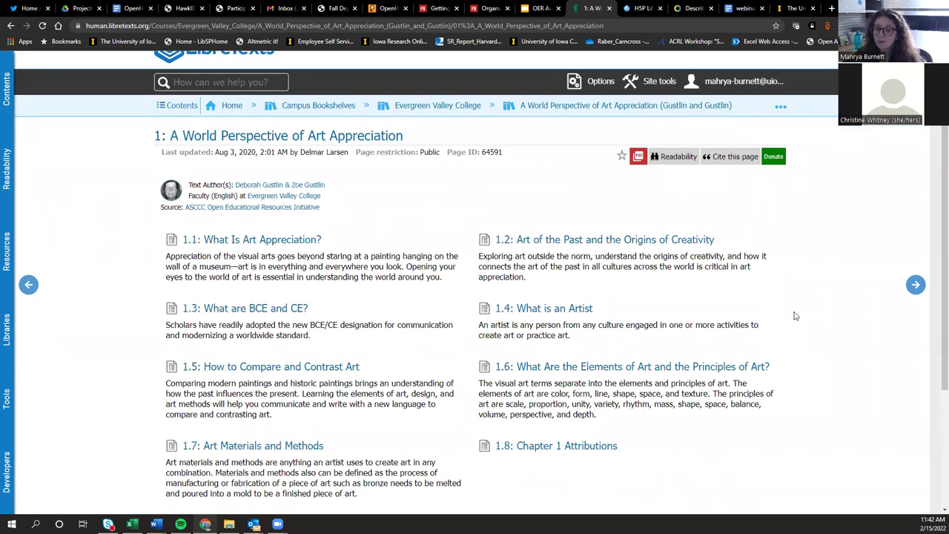
{"action": "mouse_move", "coordinate": [639, 163]}
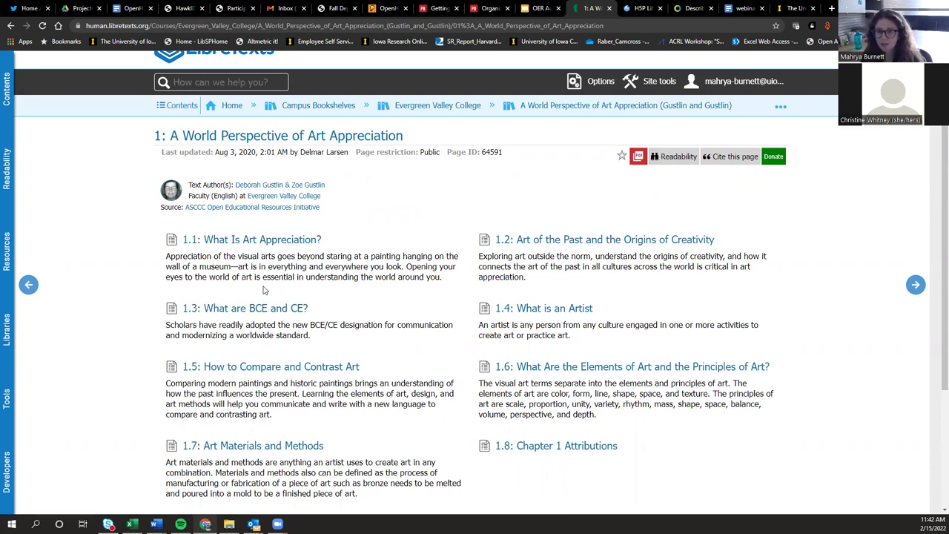
Return to the Humanities library home page, open the central Bookshelves and look over the subject categories
{"action": "left_click", "coordinate": [10, 26]}
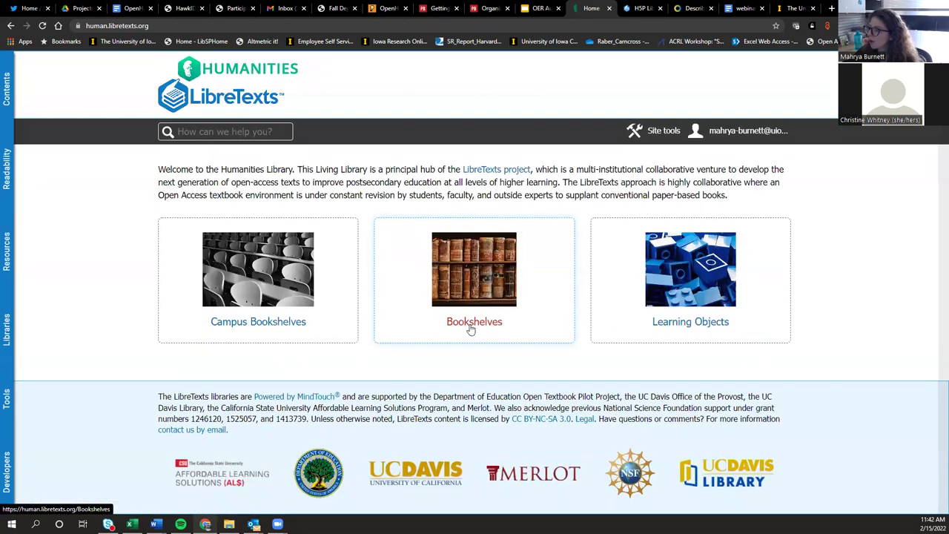
{"action": "left_click", "coordinate": [469, 327]}
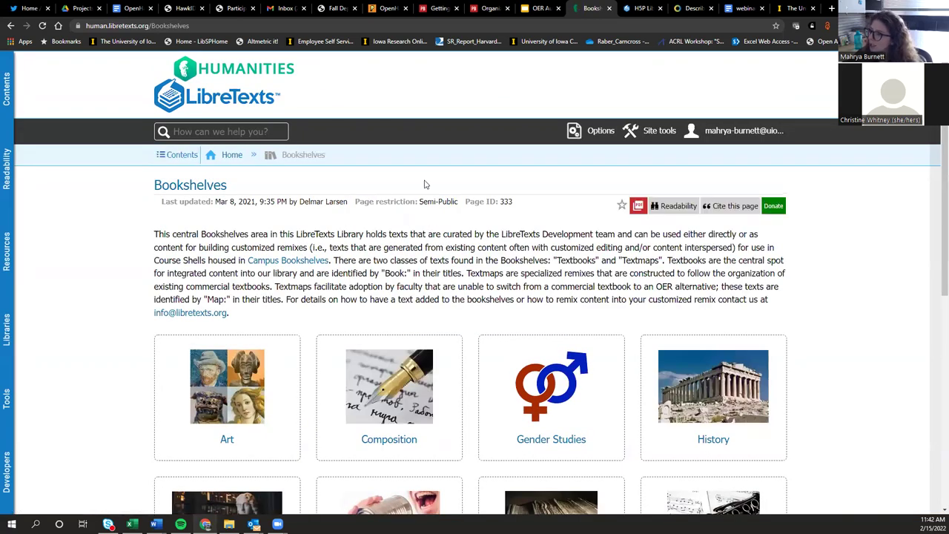
{"action": "scroll", "coordinate": [352, 234], "scroll_direction": "down", "scroll_amount": 1}
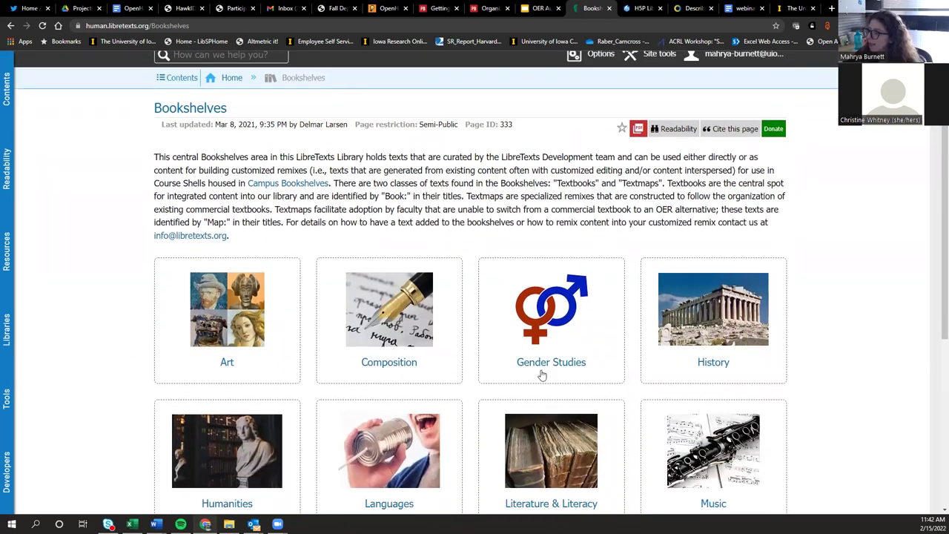
{"action": "scroll", "coordinate": [444, 240], "scroll_direction": "down", "scroll_amount": 3}
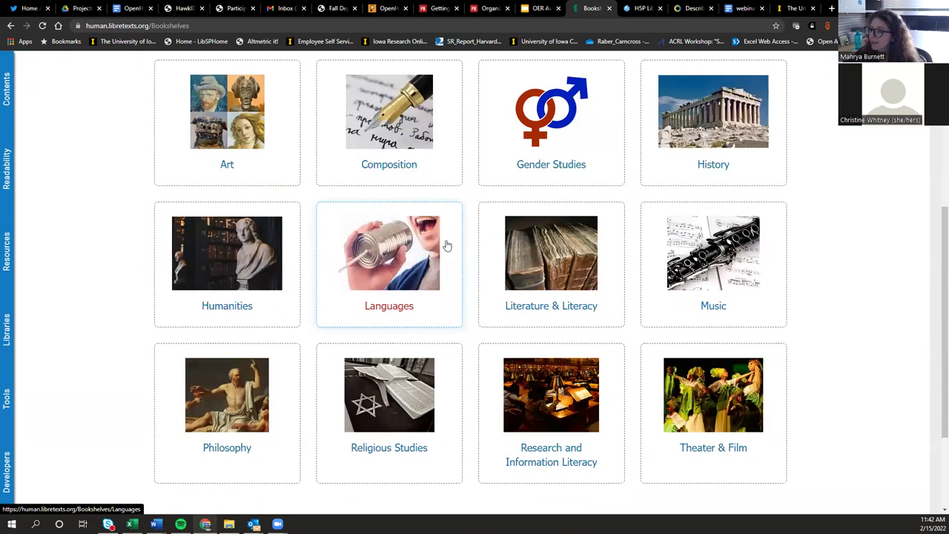
{"action": "scroll", "coordinate": [493, 346], "scroll_direction": "down", "scroll_amount": 2}
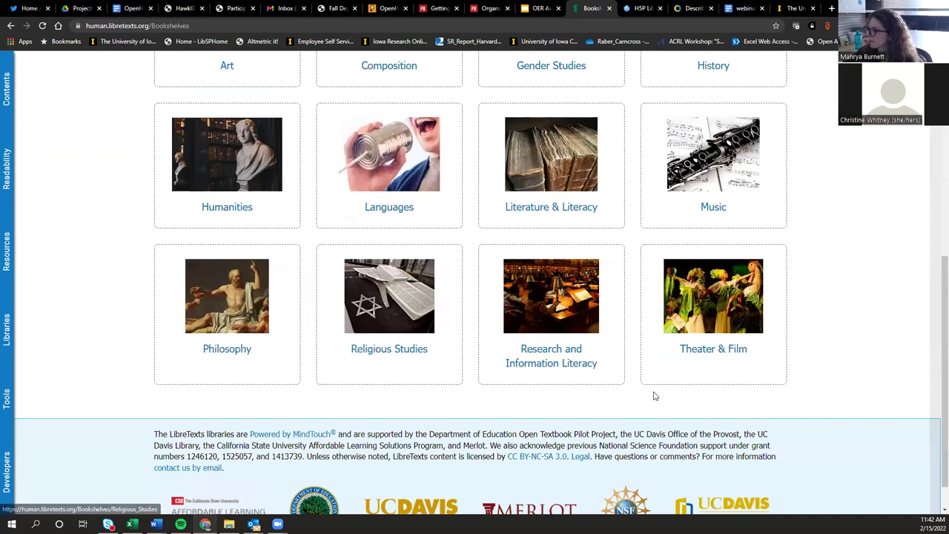
{"action": "scroll", "coordinate": [654, 396], "scroll_direction": "up", "scroll_amount": 2}
{"action": "scroll", "coordinate": [716, 467], "scroll_direction": "up", "scroll_amount": 1}
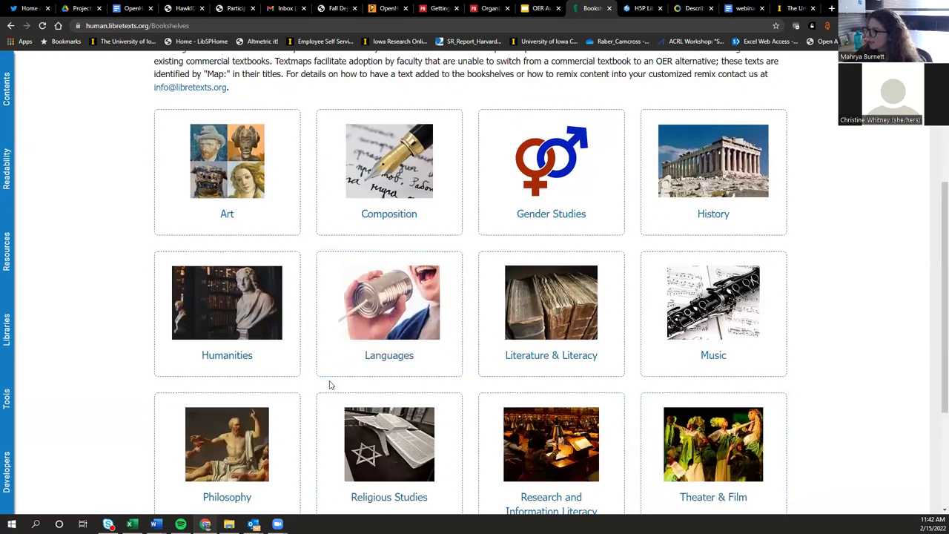
Open the Literature & Literacy bookshelf and browse its collection of books
{"action": "left_click", "coordinate": [565, 357]}
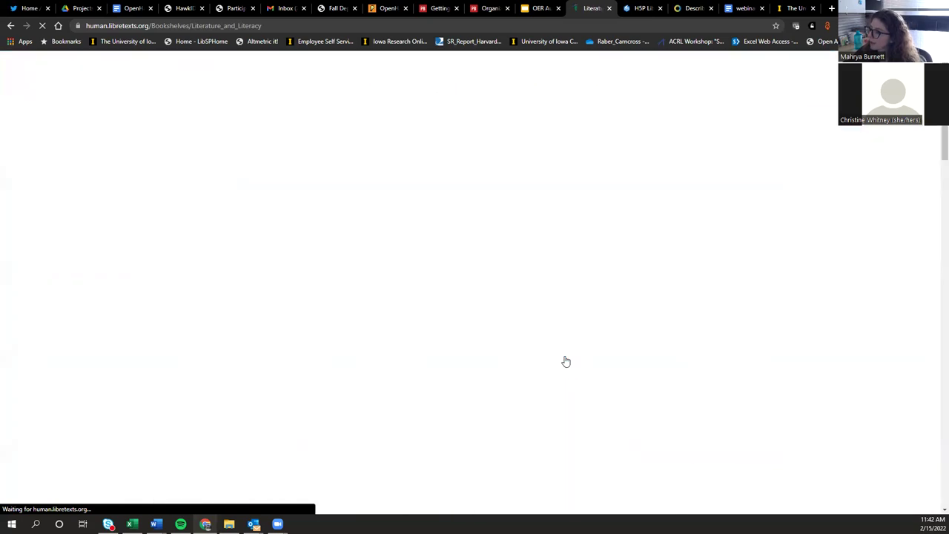
{"action": "scroll", "coordinate": [481, 319], "scroll_direction": "down", "scroll_amount": 3}
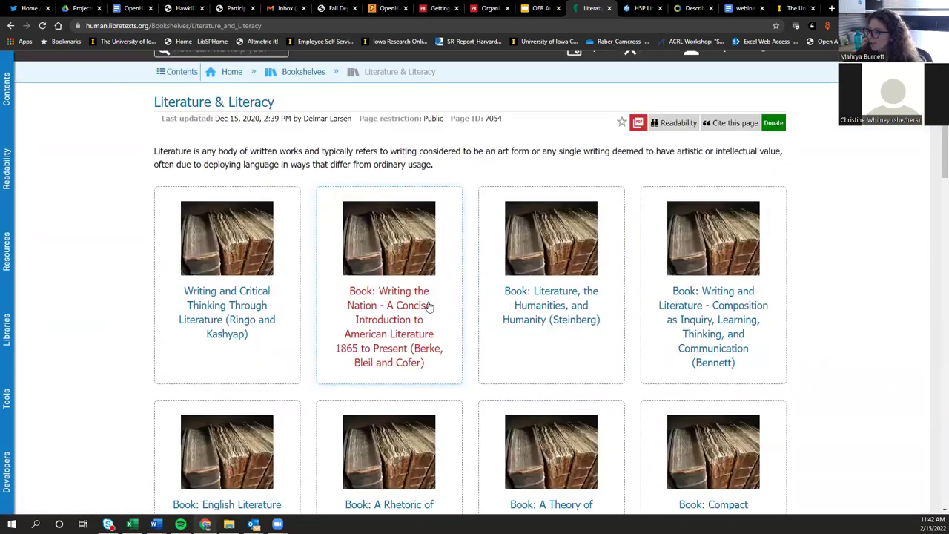
{"action": "scroll", "coordinate": [492, 321], "scroll_direction": "down", "scroll_amount": 10}
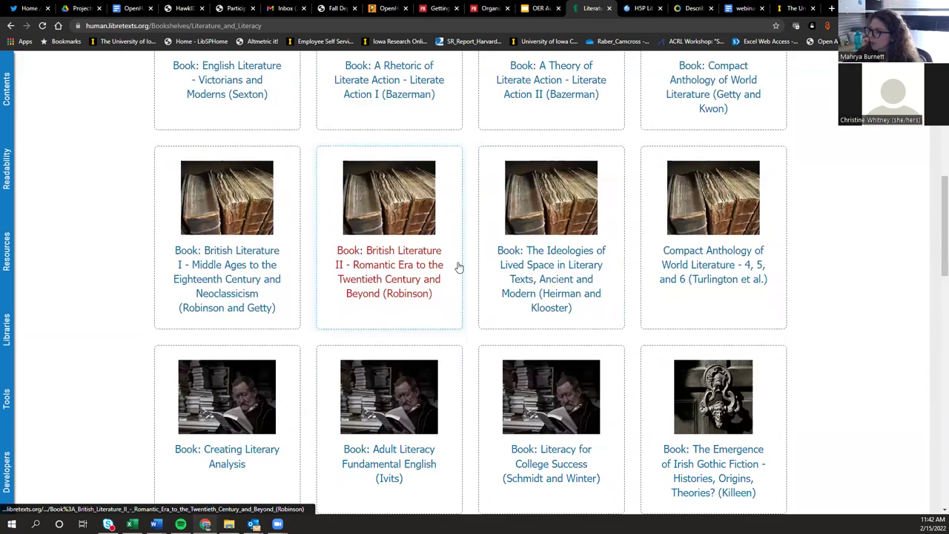
{"action": "scroll", "coordinate": [448, 269], "scroll_direction": "down", "scroll_amount": 6}
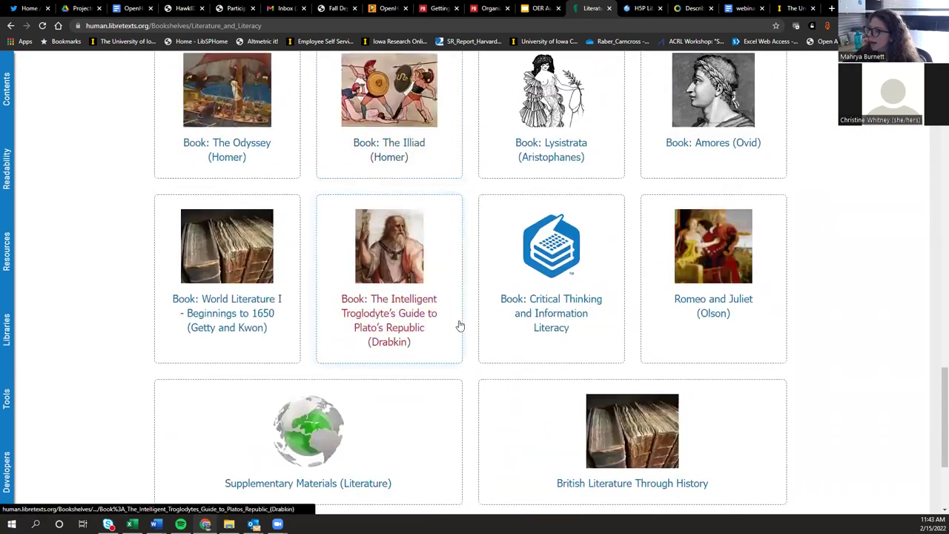
{"action": "scroll", "coordinate": [491, 384], "scroll_direction": "up", "scroll_amount": 3}
{"action": "scroll", "coordinate": [492, 378], "scroll_direction": "up", "scroll_amount": 15}
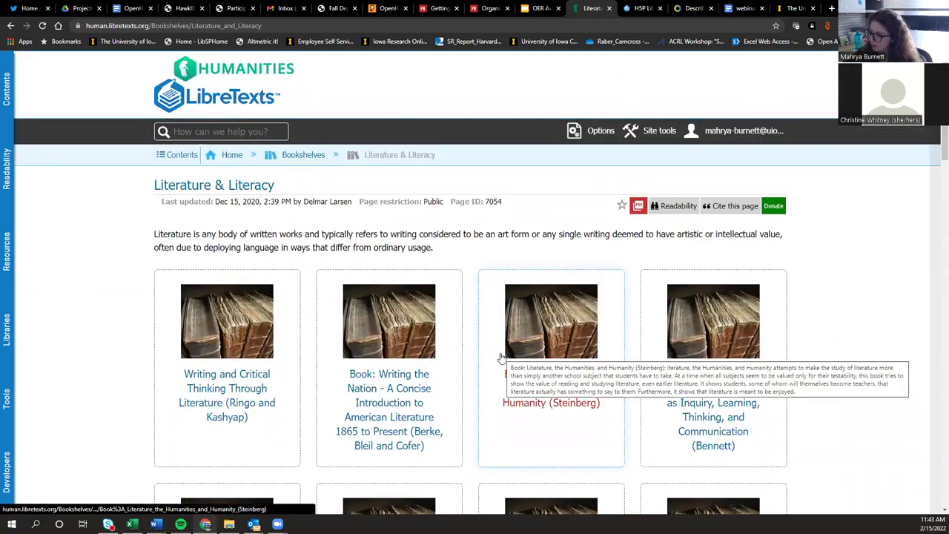
Open the book Literature, the Humanities, and Humanity and look over its description and chapters
{"action": "left_click", "coordinate": [532, 406]}
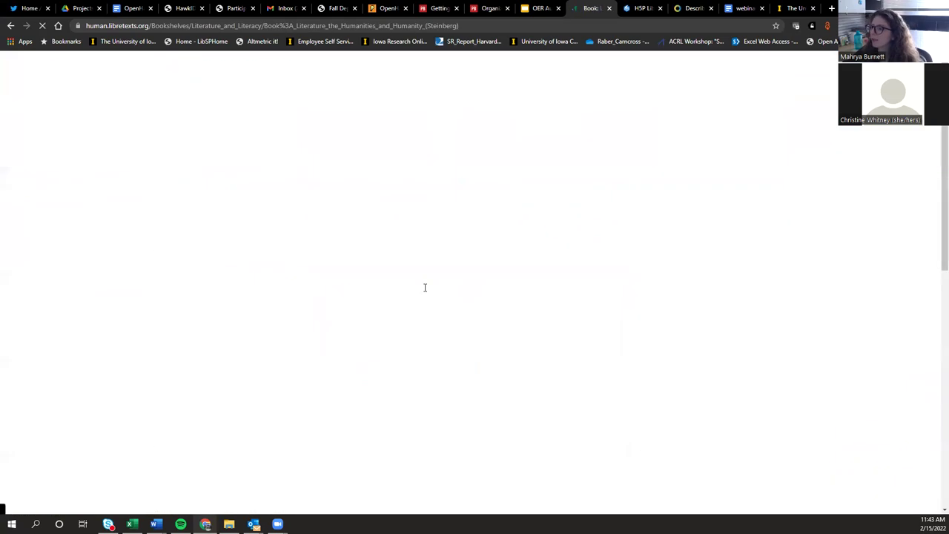
{"action": "scroll", "coordinate": [509, 429], "scroll_direction": "down", "scroll_amount": 2}
{"action": "scroll", "coordinate": [460, 431], "scroll_direction": "down", "scroll_amount": 5}
{"action": "scroll", "coordinate": [415, 435], "scroll_direction": "up", "scroll_amount": 6}
{"action": "scroll", "coordinate": [421, 436], "scroll_direction": "up", "scroll_amount": 1}
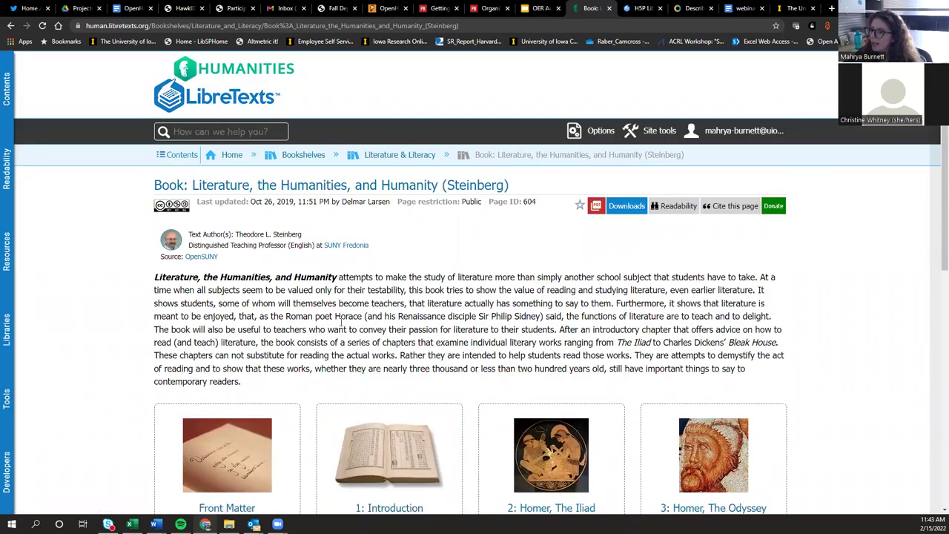
From the Humanities home page, open Learning Objects and the Interactive Art Library, view David (Michelangelo), and return to the artwork list
{"action": "left_click", "coordinate": [236, 156]}
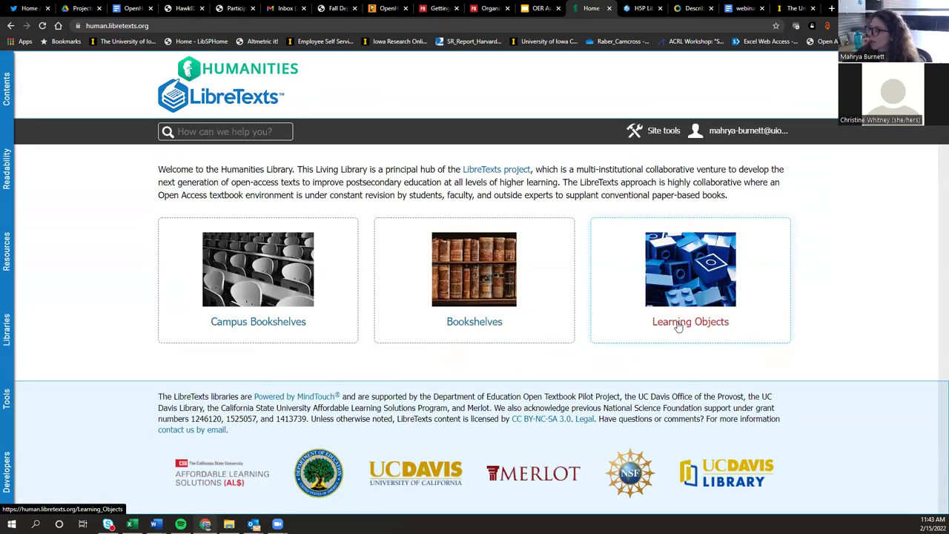
{"action": "left_click", "coordinate": [678, 327]}
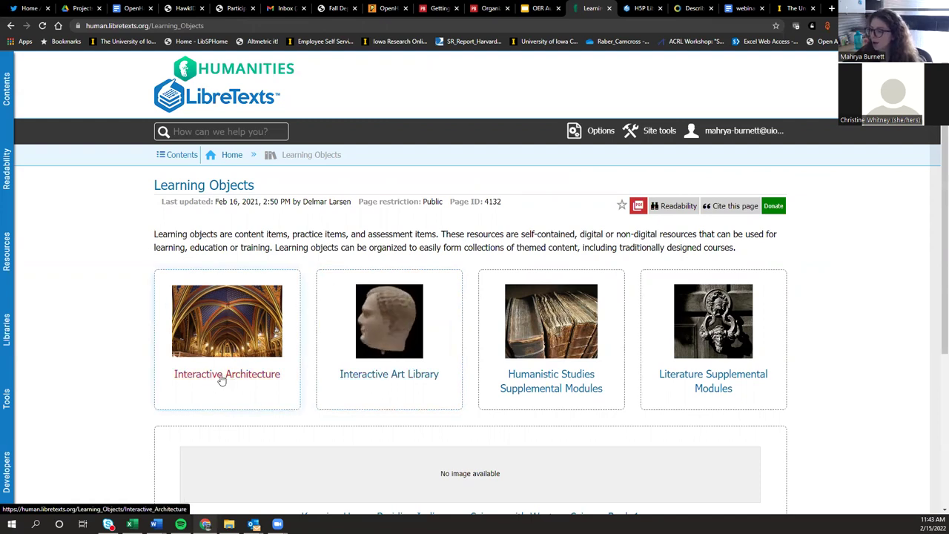
{"action": "left_click", "coordinate": [402, 379]}
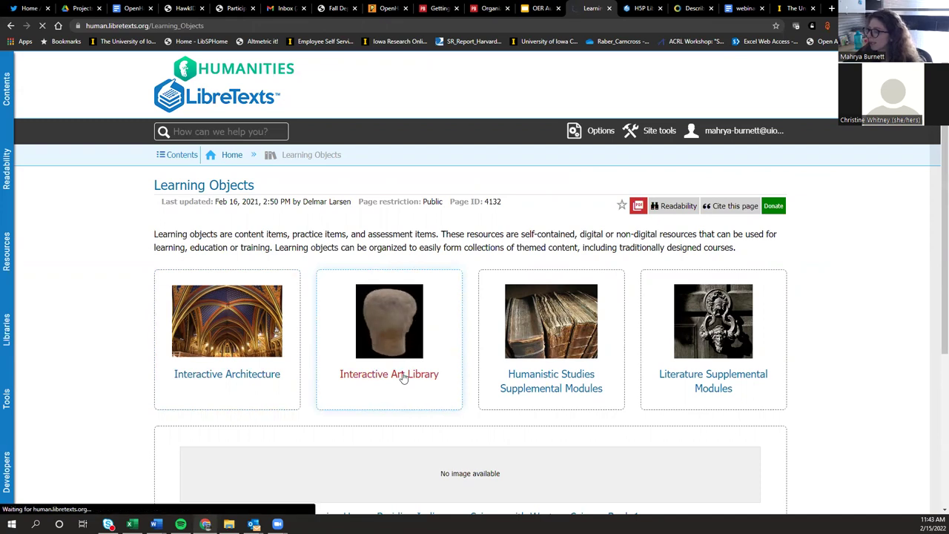
{"action": "left_click", "coordinate": [207, 248]}
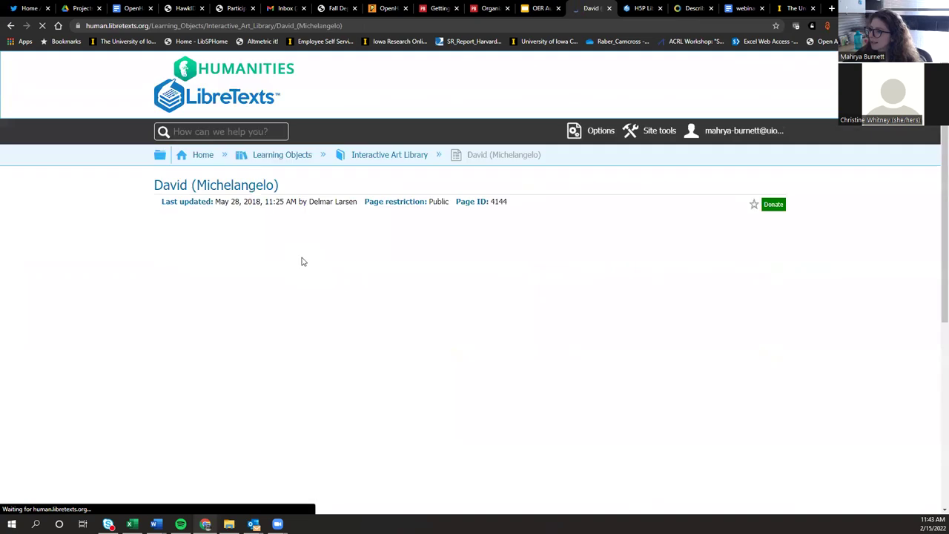
{"action": "scroll", "coordinate": [438, 289], "scroll_direction": "down", "scroll_amount": 1}
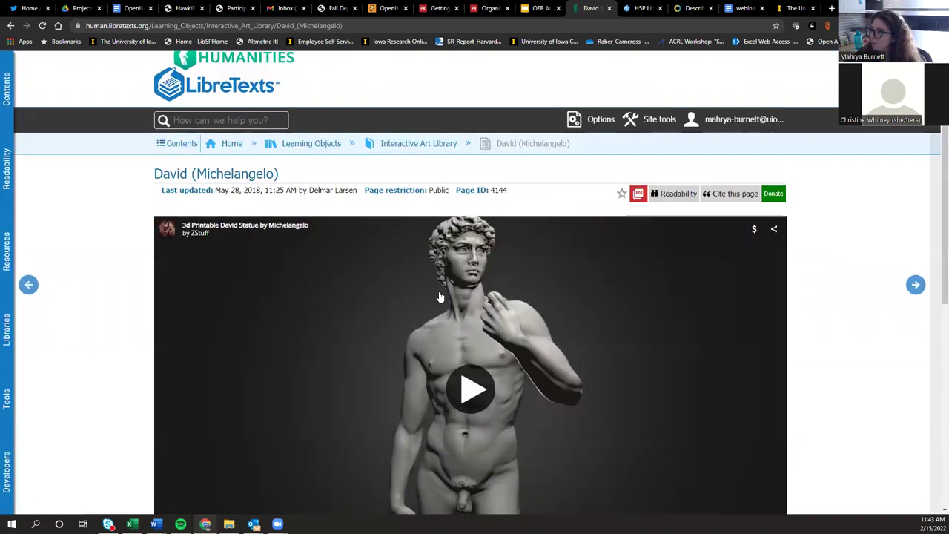
{"action": "left_click", "coordinate": [12, 27]}
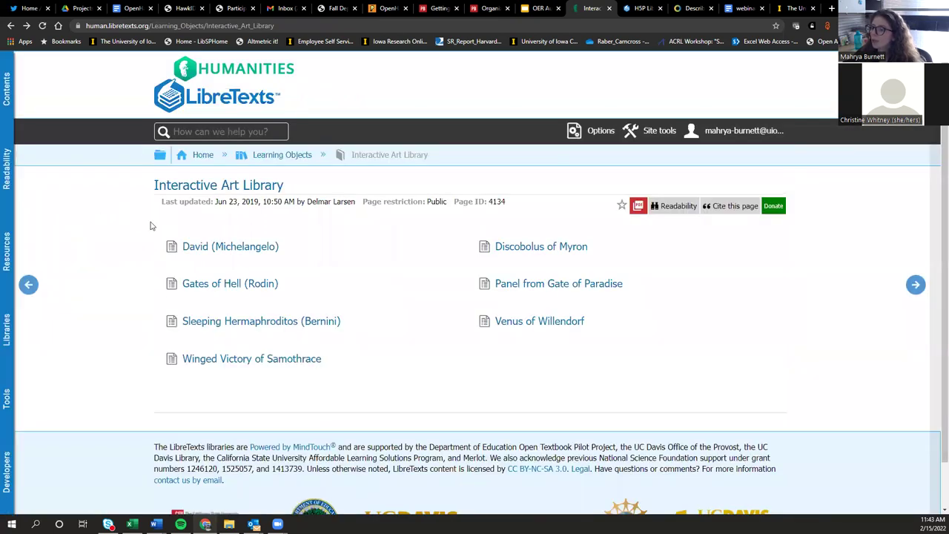
Open the account's personal sandbox and look over the sample books it holds
{"action": "left_click", "coordinate": [740, 131]}
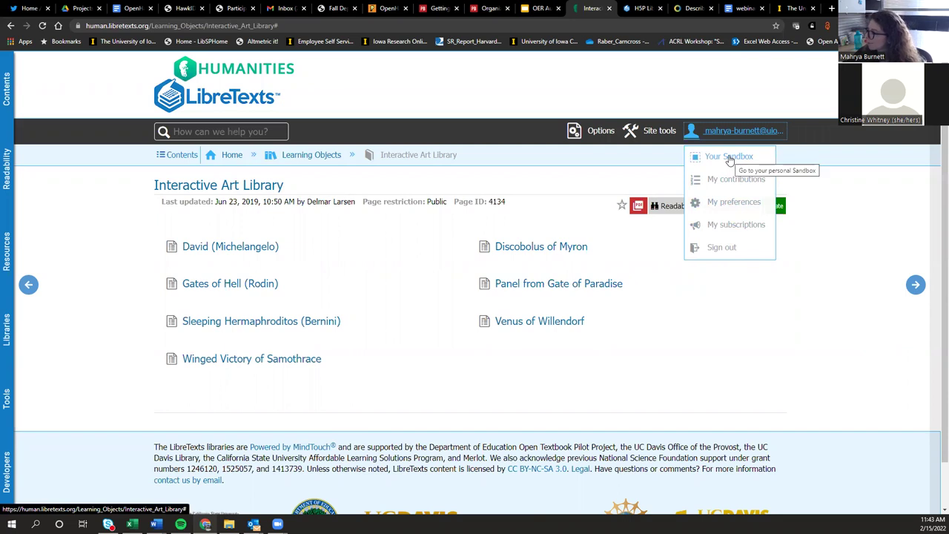
{"action": "left_click", "coordinate": [729, 157]}
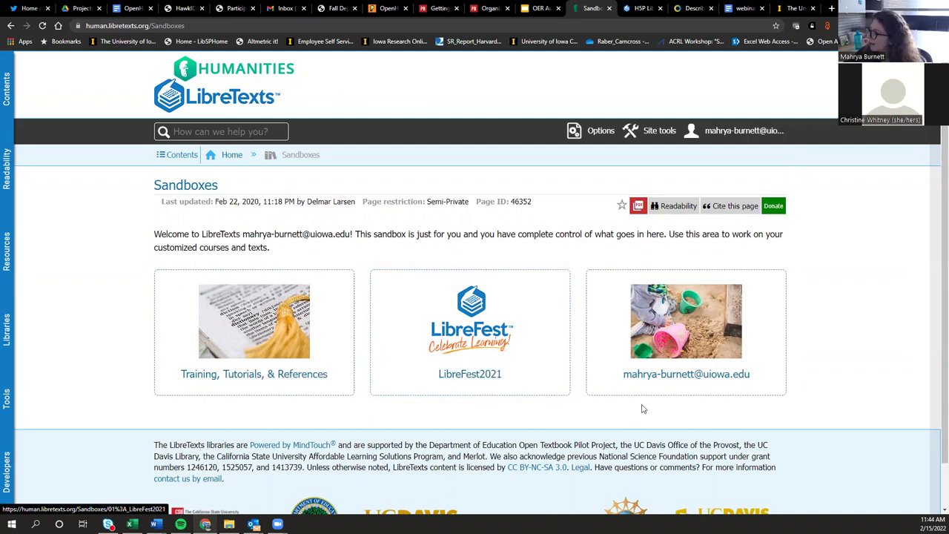
{"action": "left_click", "coordinate": [647, 379]}
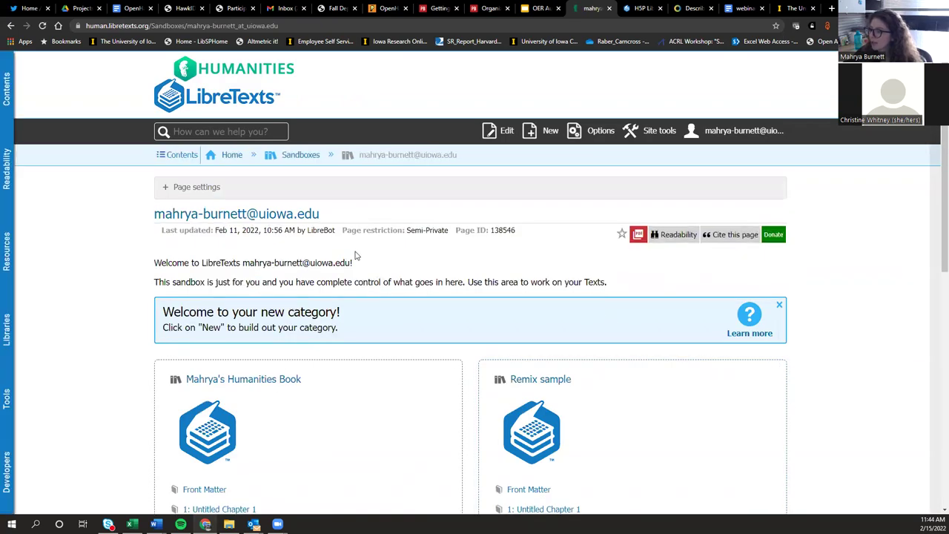
{"action": "scroll", "coordinate": [356, 256], "scroll_direction": "down", "scroll_amount": 3}
{"action": "scroll", "coordinate": [368, 295], "scroll_direction": "down", "scroll_amount": 3}
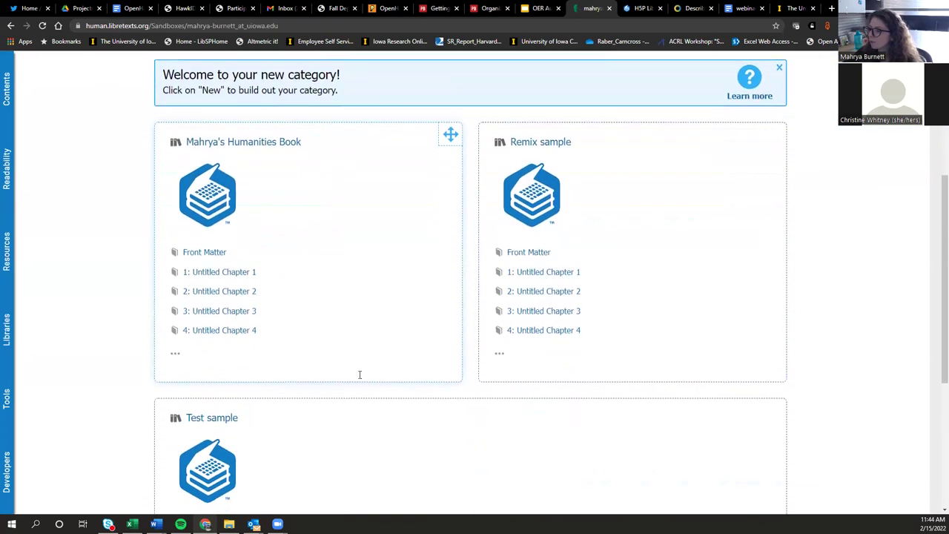
{"action": "scroll", "coordinate": [329, 326], "scroll_direction": "up", "scroll_amount": 4}
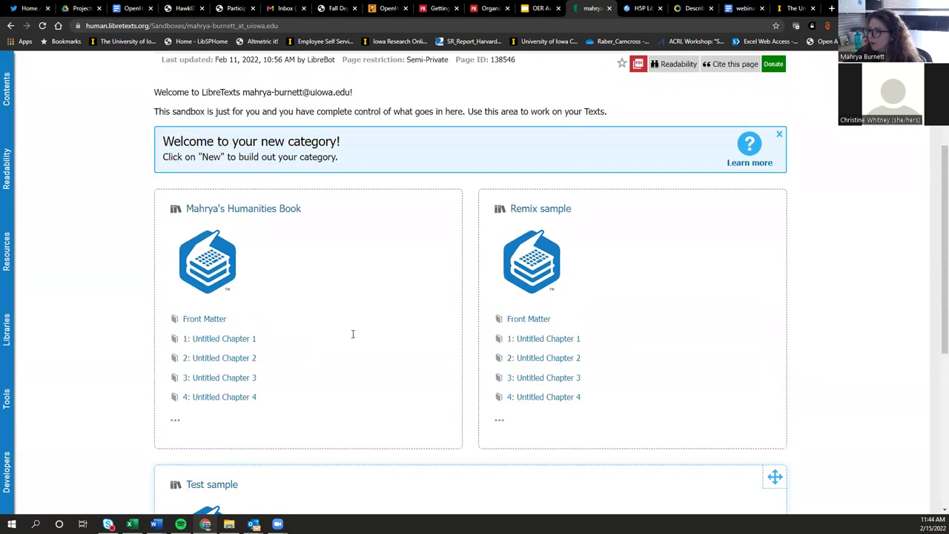
Look over the sandbox books, then open Untitled Chapter 1 of the humanities book for editing and examine its editor
{"action": "scroll", "coordinate": [360, 349], "scroll_direction": "up", "scroll_amount": 1}
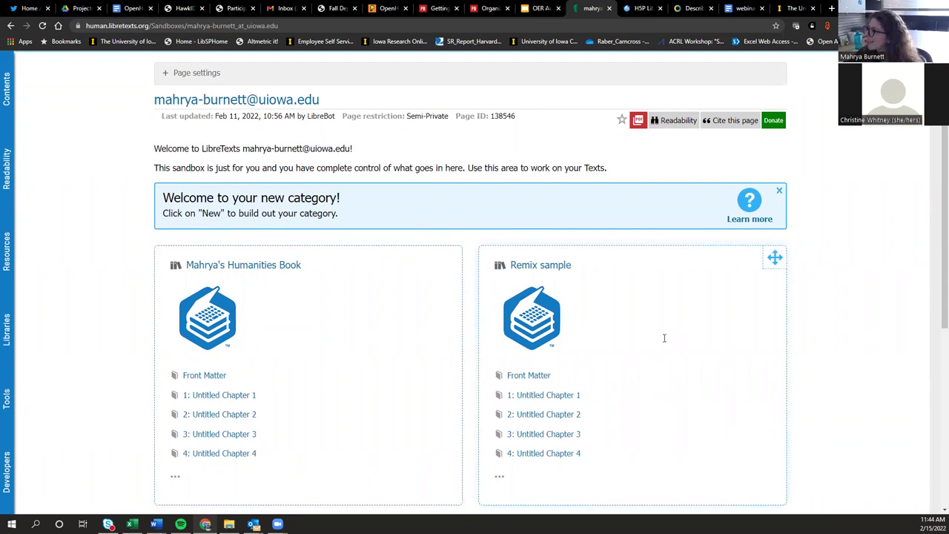
{"action": "scroll", "coordinate": [665, 338], "scroll_direction": "down", "scroll_amount": 3}
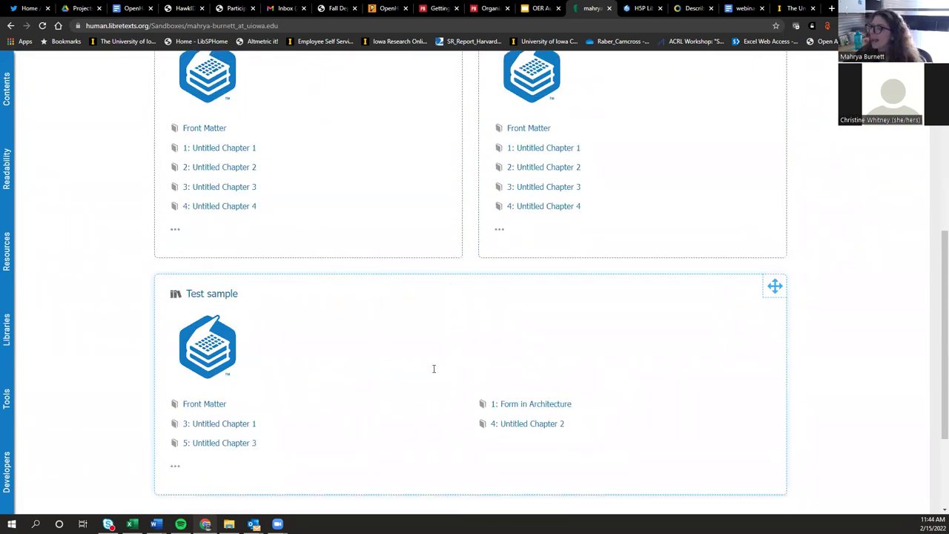
{"action": "scroll", "coordinate": [337, 393], "scroll_direction": "up", "scroll_amount": 1}
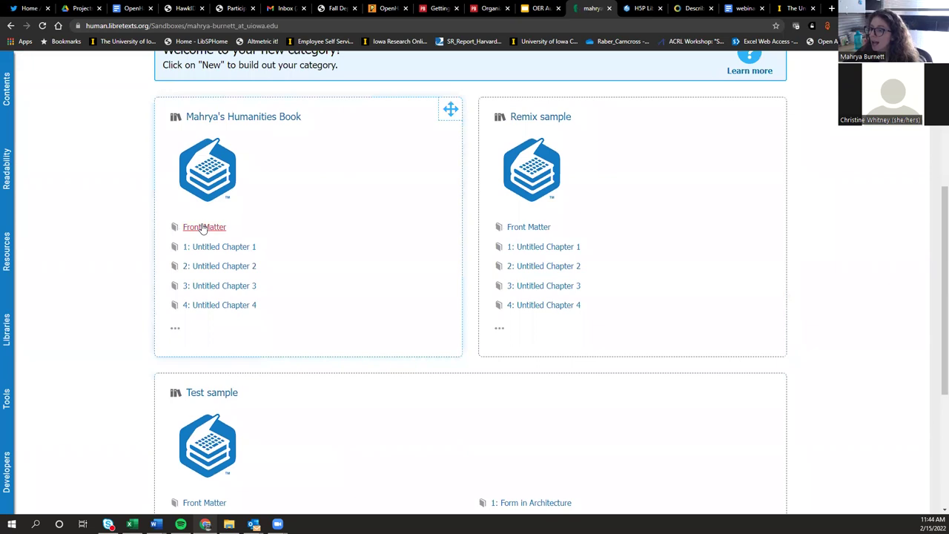
{"action": "scroll", "coordinate": [226, 233], "scroll_direction": "up", "scroll_amount": 1}
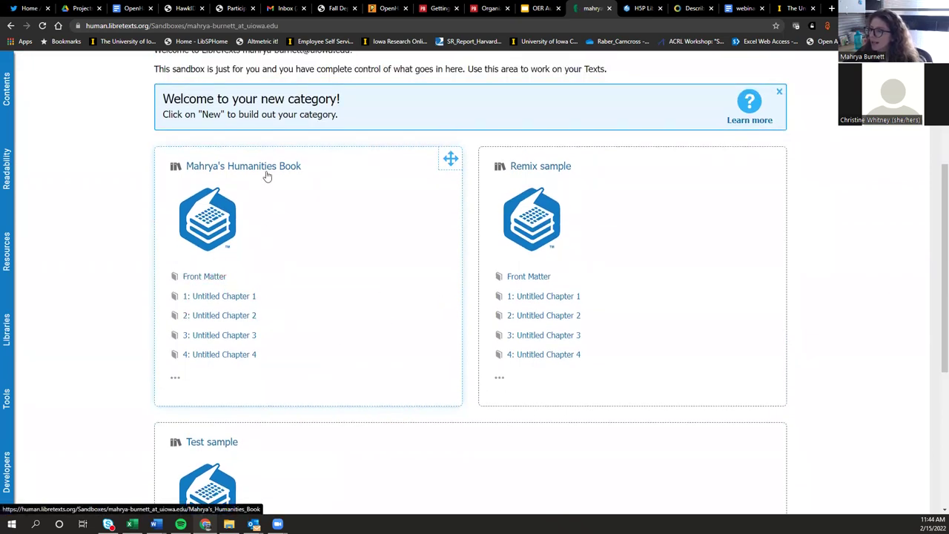
{"action": "left_click", "coordinate": [204, 276]}
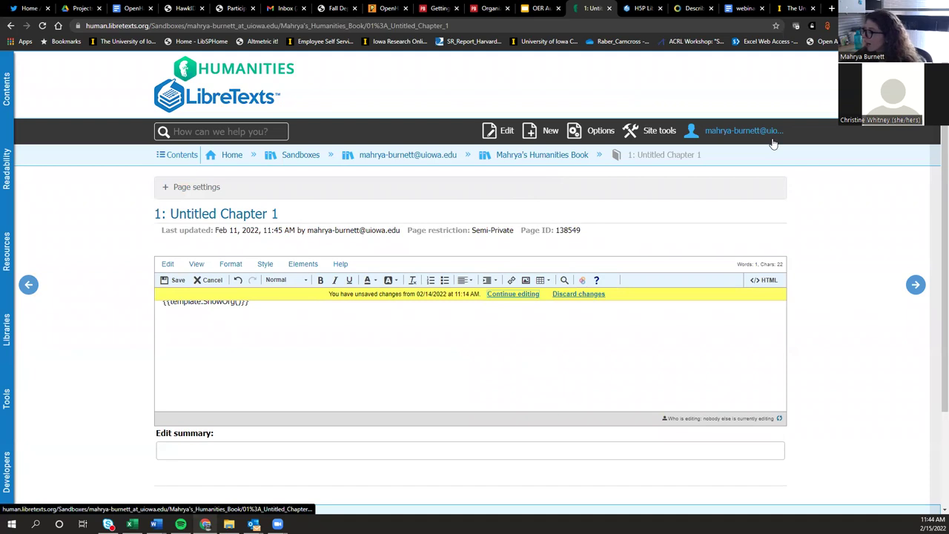
{"action": "scroll", "coordinate": [424, 387], "scroll_direction": "down", "scroll_amount": 2}
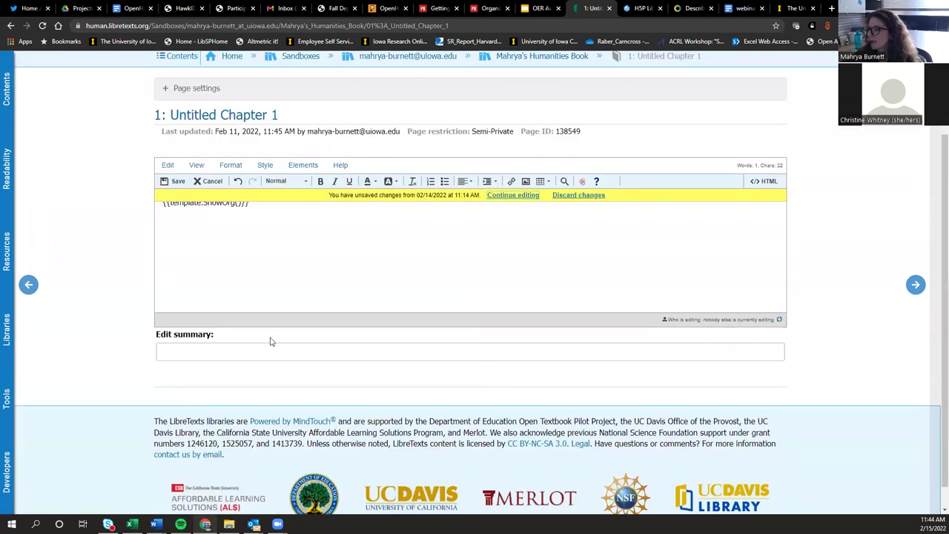
{"action": "scroll", "coordinate": [271, 341], "scroll_direction": "up", "scroll_amount": 2}
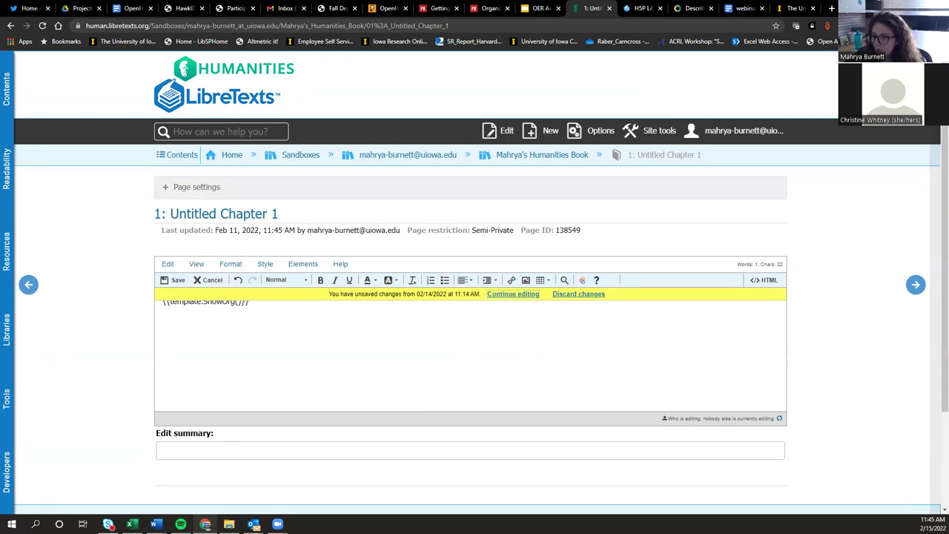
Open the OER Remixer and read through its introduction and remix options
{"action": "left_click", "coordinate": [6, 400]}
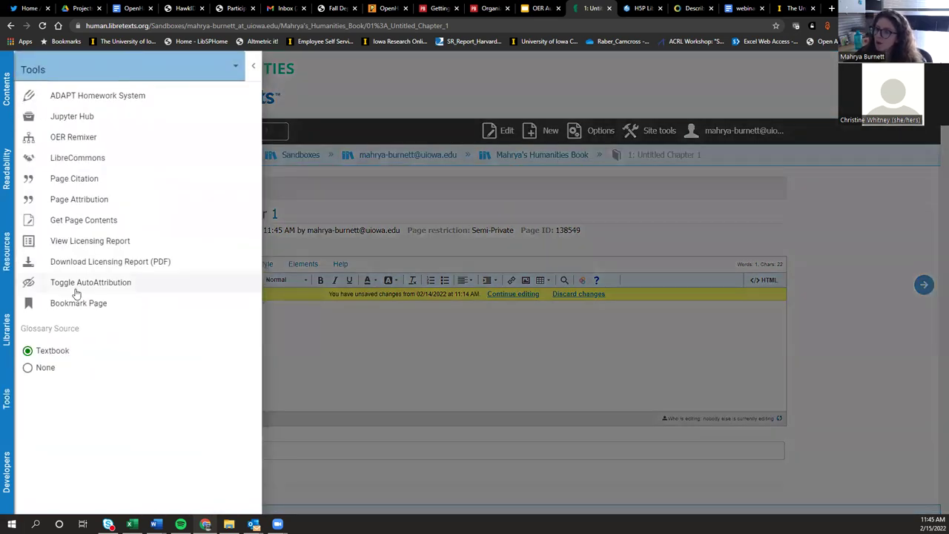
{"action": "left_click", "coordinate": [74, 138]}
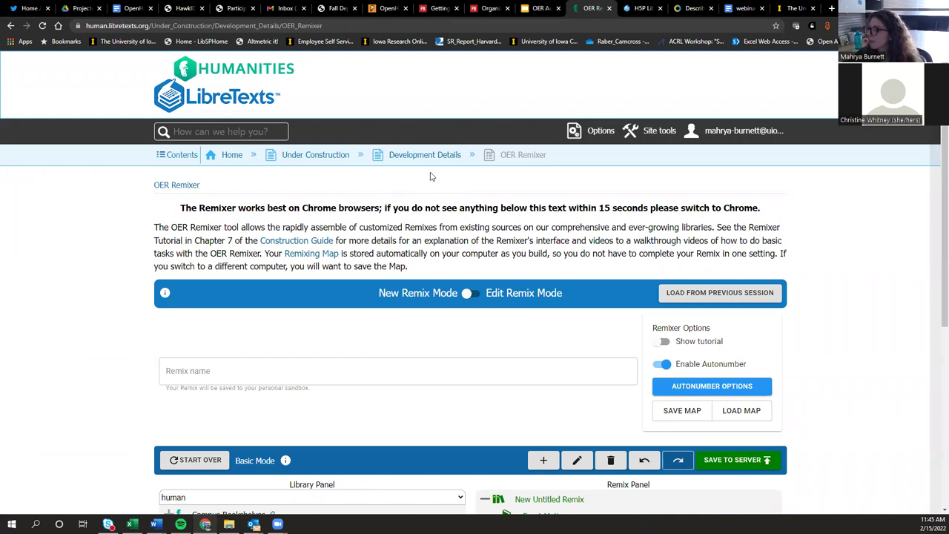
{"action": "scroll", "coordinate": [415, 185], "scroll_direction": "down", "scroll_amount": 1}
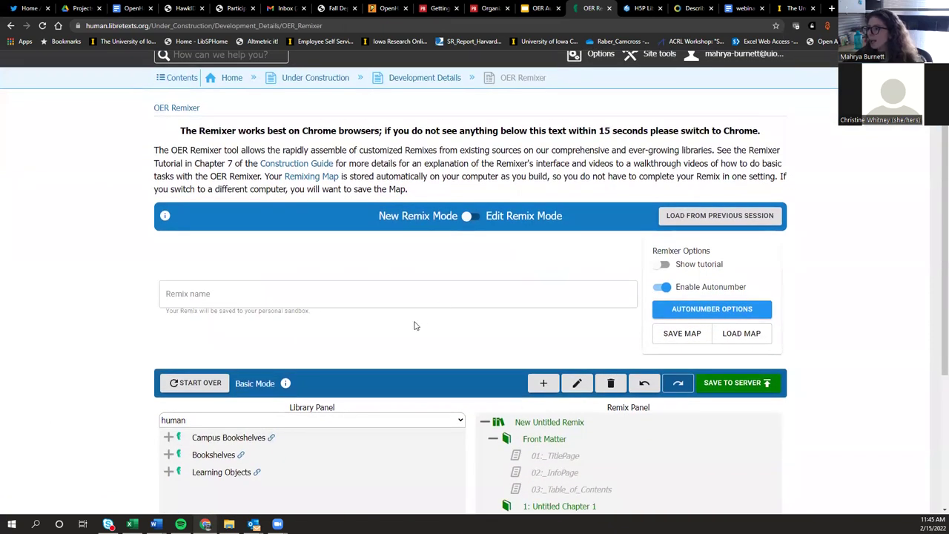
{"action": "scroll", "coordinate": [418, 324], "scroll_direction": "up", "scroll_amount": 1}
{"action": "left_click_drag", "start_coordinate": [156, 178], "coordinate": [445, 225]}
{"action": "left_click", "coordinate": [346, 208]}
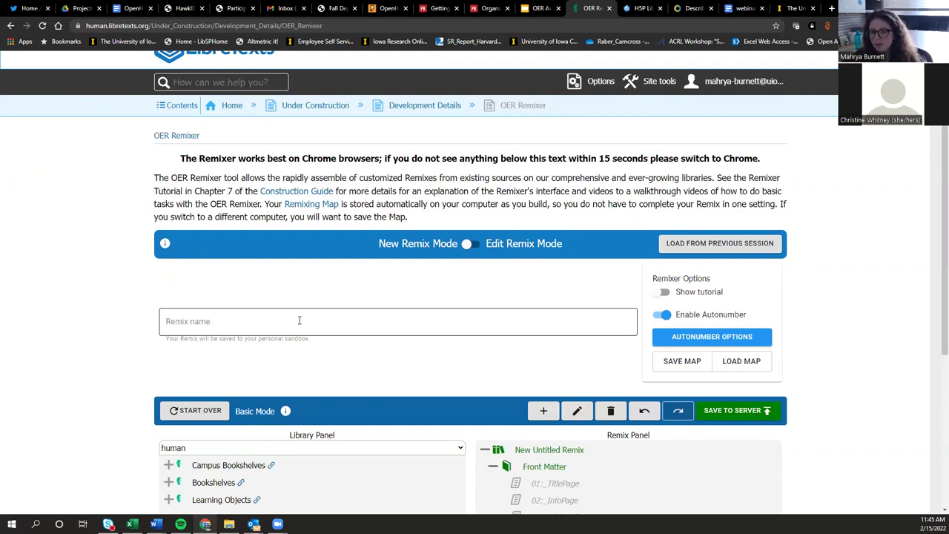
Name the remix "New remix"
{"action": "left_click", "coordinate": [284, 316]}
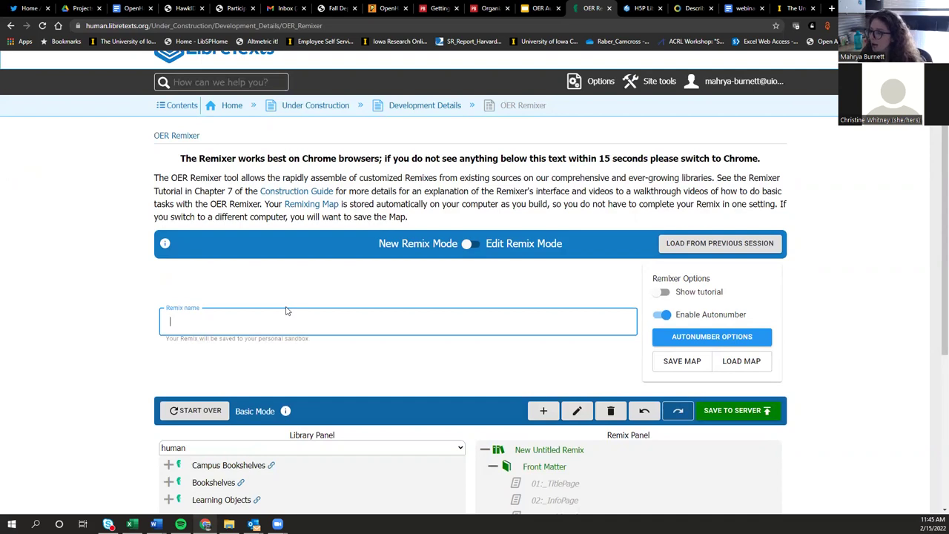
{"action": "type", "text": "Ne"}
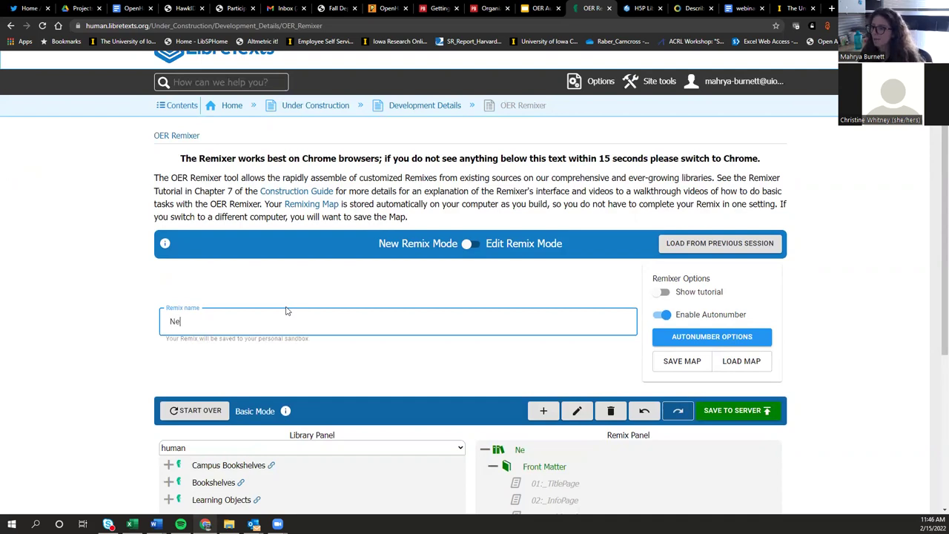
{"action": "type", "text": "w remix"}
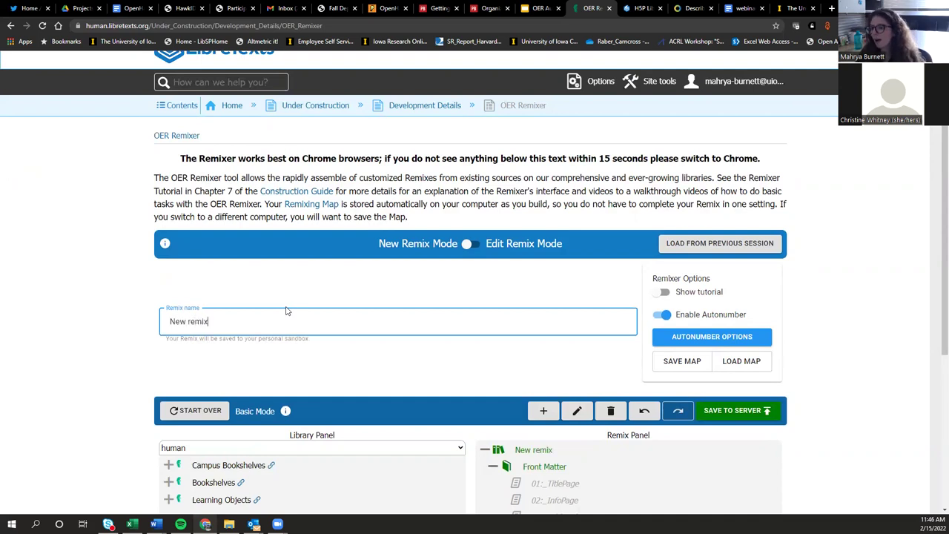
From the Espanol library's Educación de la Primera Infancia shelf, add "El rol de la equidad y la diversidad" to the remix after Untitled Chapter 1
{"action": "scroll", "coordinate": [296, 252], "scroll_direction": "down", "scroll_amount": 1}
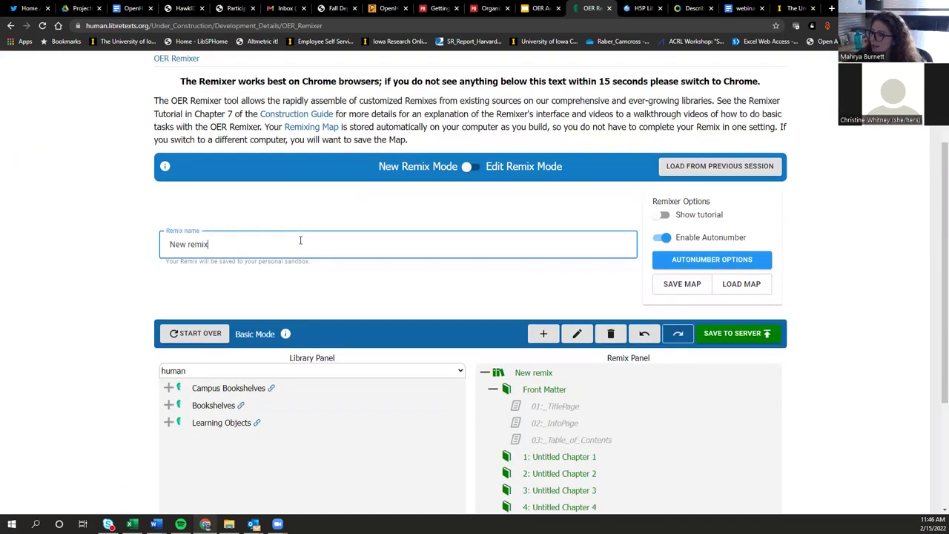
{"action": "scroll", "coordinate": [296, 241], "scroll_direction": "down", "scroll_amount": 2}
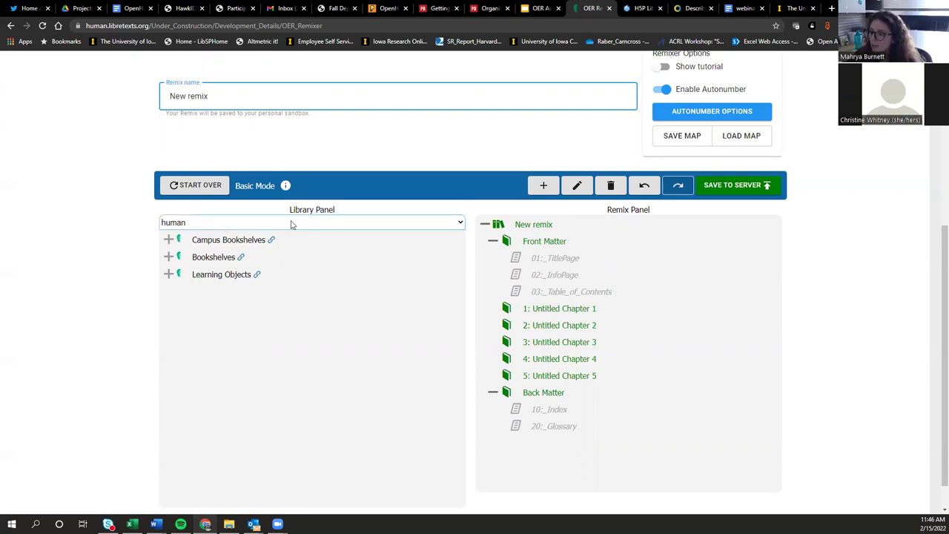
{"action": "left_click", "coordinate": [459, 223]}
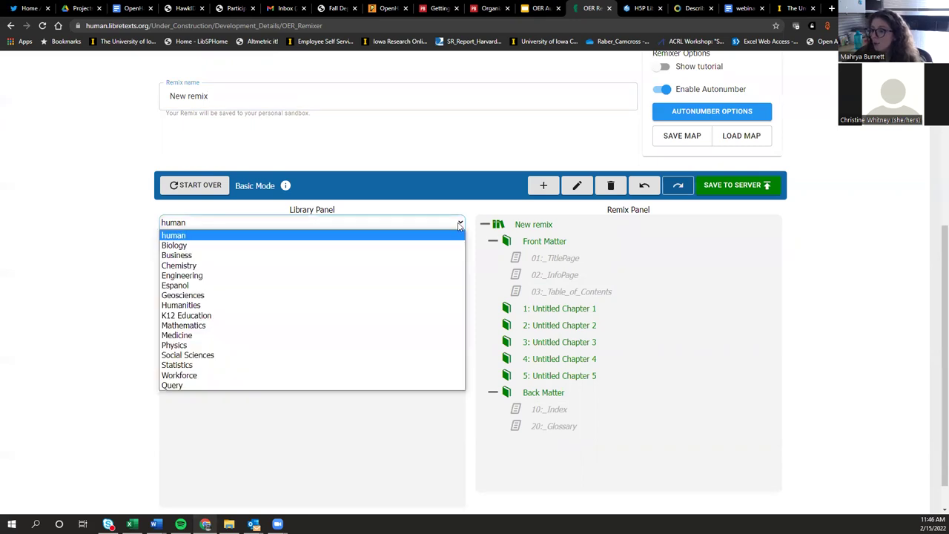
{"action": "left_click", "coordinate": [182, 287]}
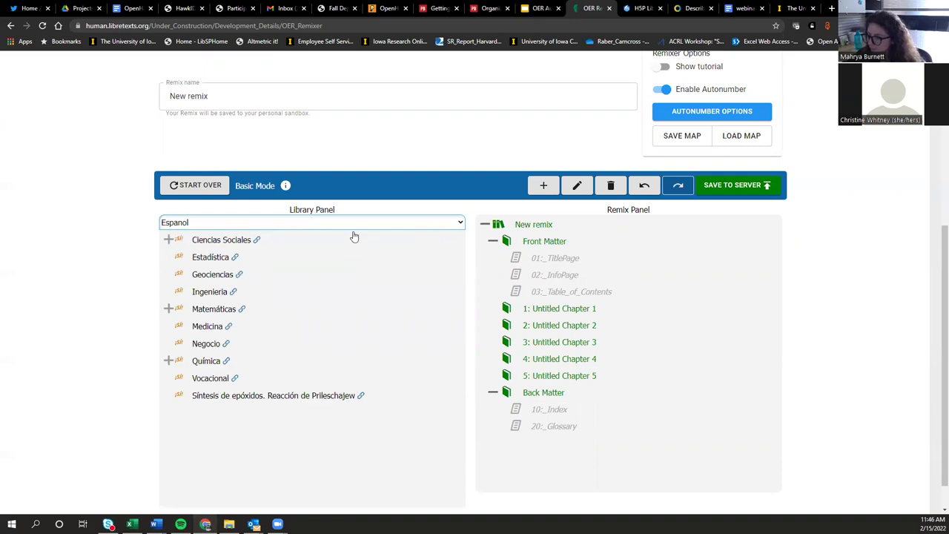
{"action": "left_click", "coordinate": [168, 240]}
{"action": "left_click", "coordinate": [218, 257]}
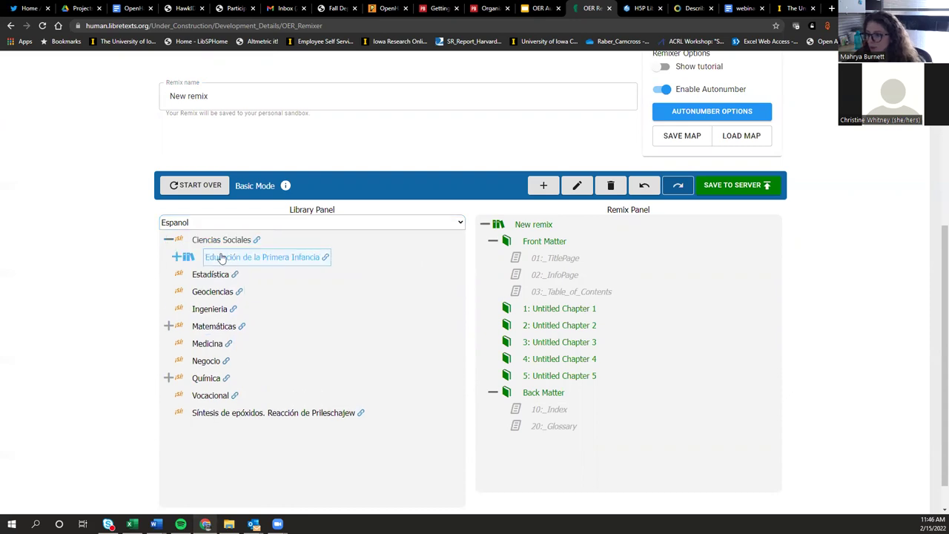
{"action": "left_click", "coordinate": [178, 258]}
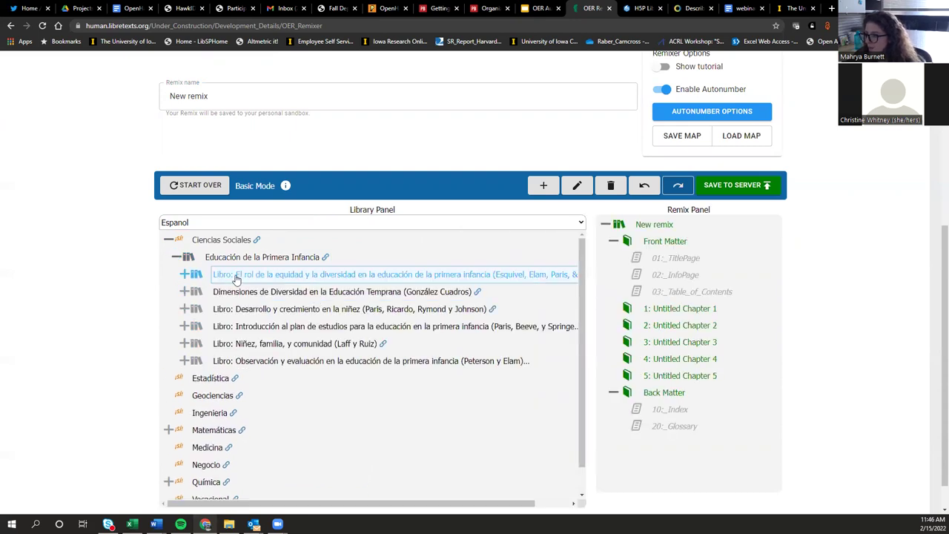
{"action": "left_click_drag", "start_coordinate": [239, 275], "coordinate": [623, 320]}
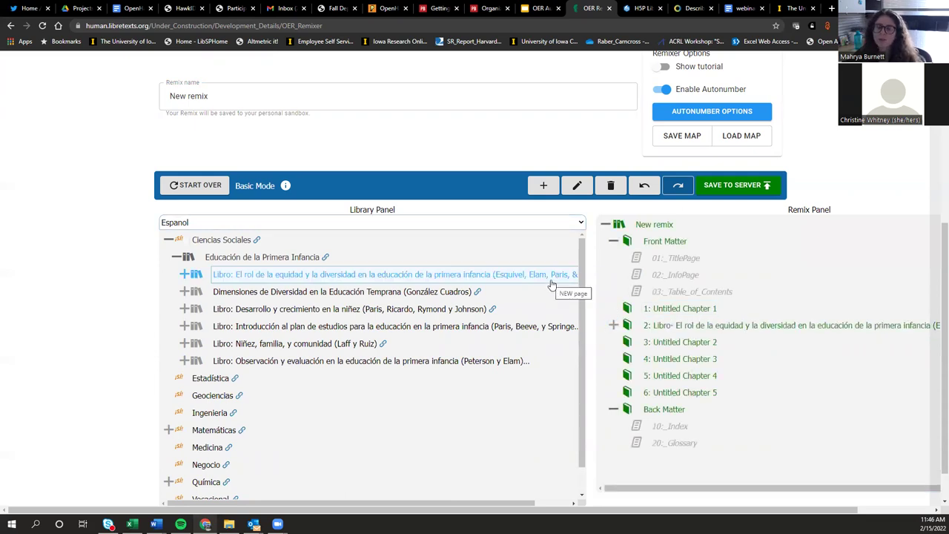
Save the remix to the server, reviewing the publish summary before publishing it
{"action": "scroll", "coordinate": [551, 284], "scroll_direction": "up", "scroll_amount": 1}
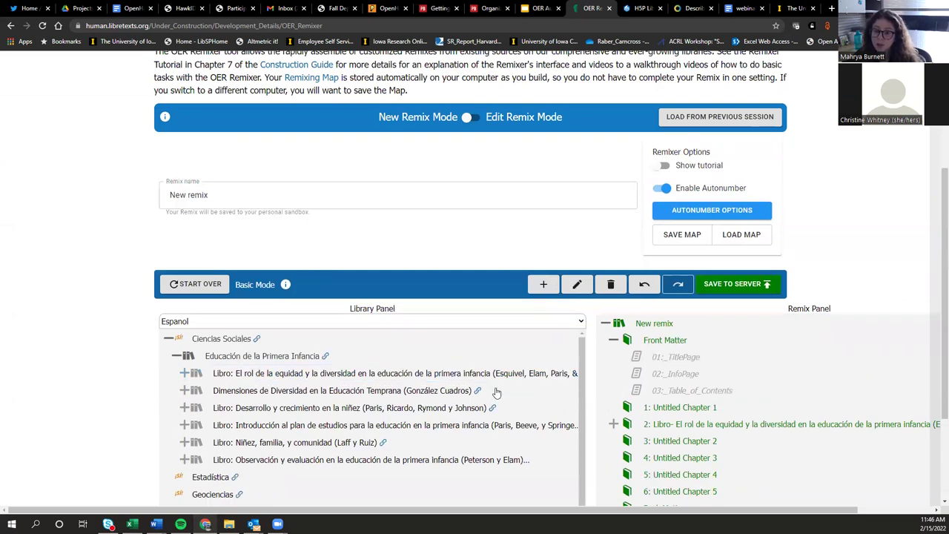
{"action": "scroll", "coordinate": [496, 393], "scroll_direction": "down", "scroll_amount": 1}
{"action": "scroll", "coordinate": [766, 329], "scroll_direction": "down", "scroll_amount": 2}
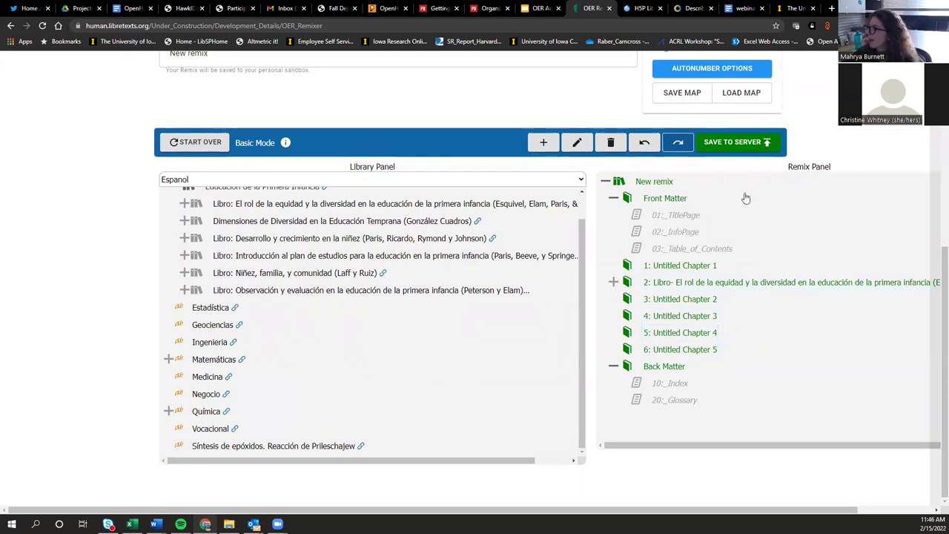
{"action": "left_click", "coordinate": [732, 142]}
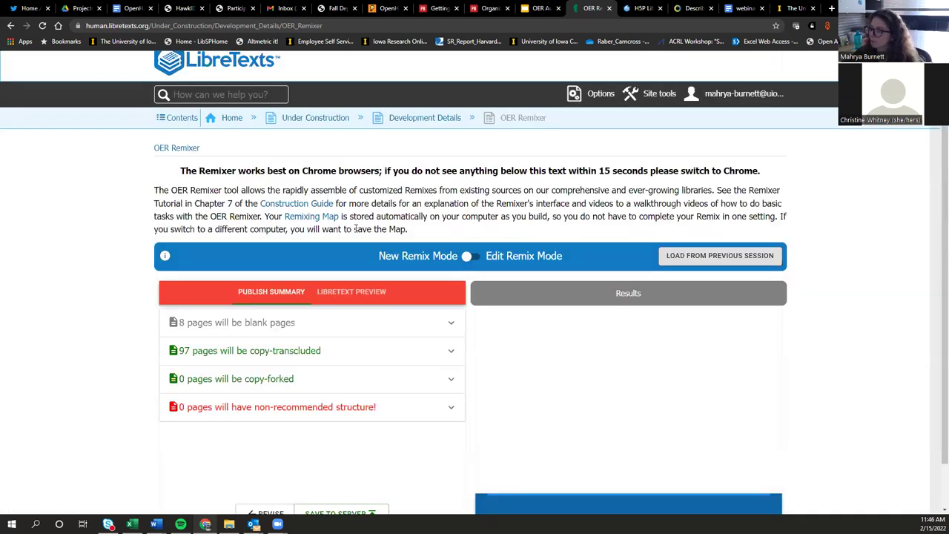
{"action": "scroll", "coordinate": [408, 367], "scroll_direction": "down", "scroll_amount": 1}
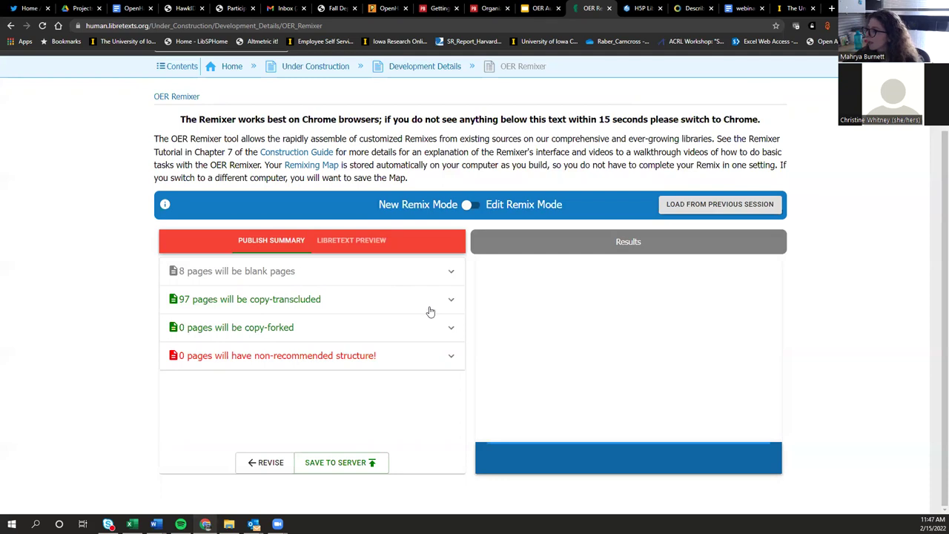
{"action": "left_click", "coordinate": [339, 463]}
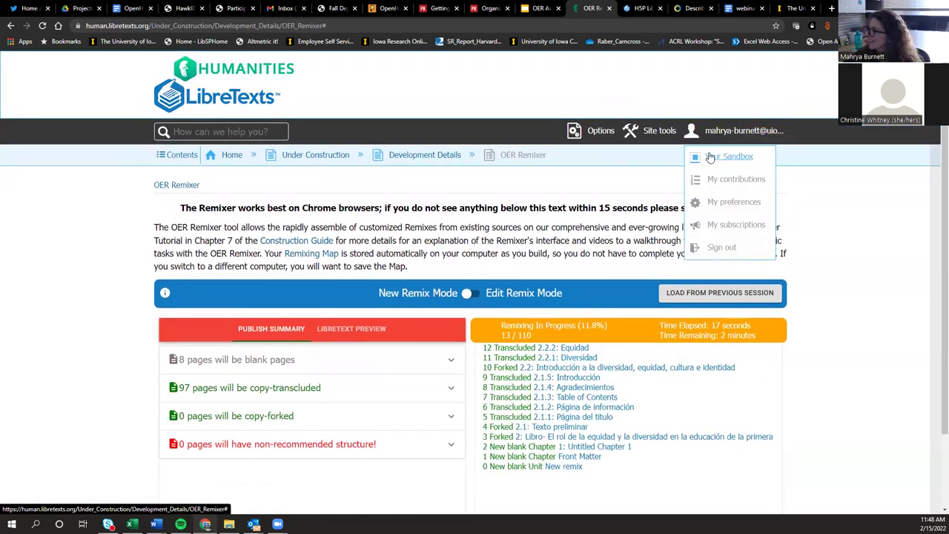
Go to the account's personal sandbox, open the New remix book and look over its chapters
{"action": "left_click", "coordinate": [715, 133]}
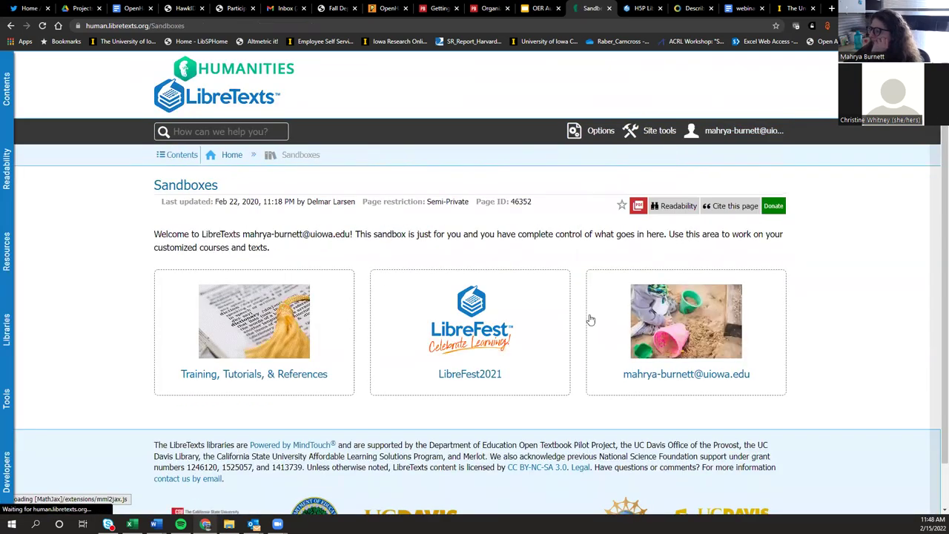
{"action": "left_click", "coordinate": [652, 374]}
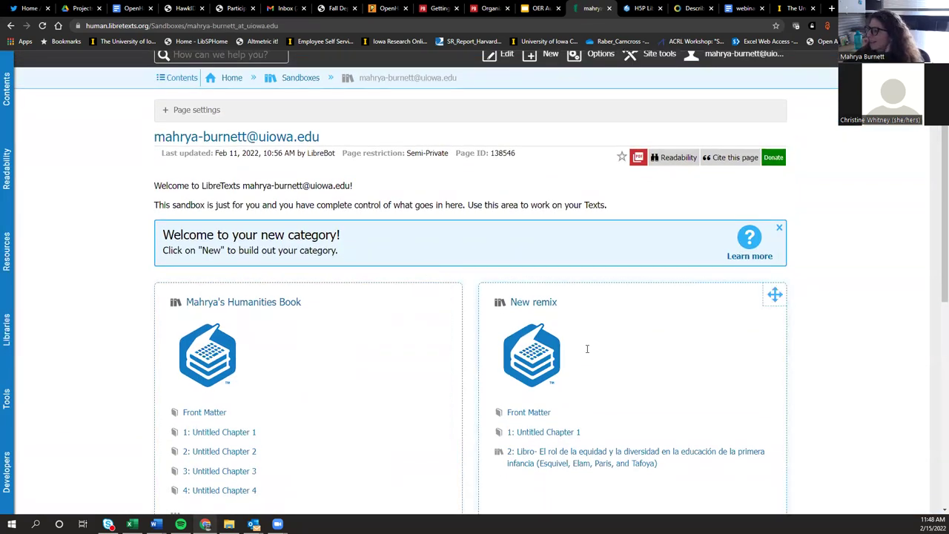
{"action": "left_click", "coordinate": [541, 306]}
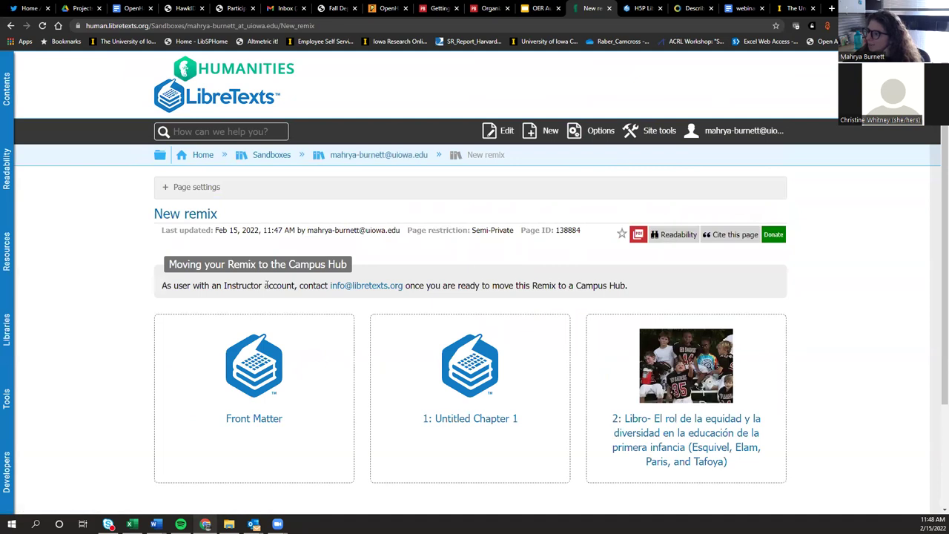
{"action": "scroll", "coordinate": [266, 285], "scroll_direction": "down", "scroll_amount": 3}
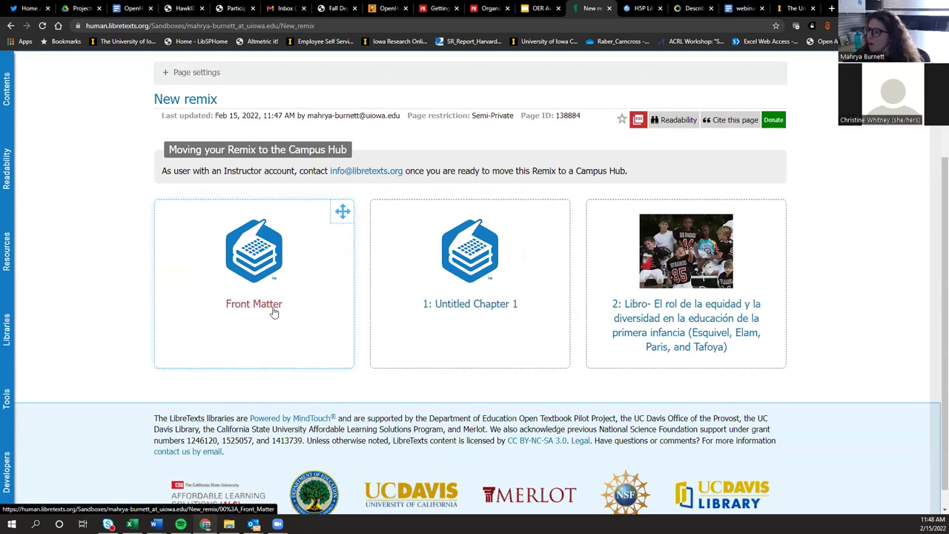
Open the remix's Front Matter page and try to fork it into editable content
{"action": "left_click", "coordinate": [267, 304]}
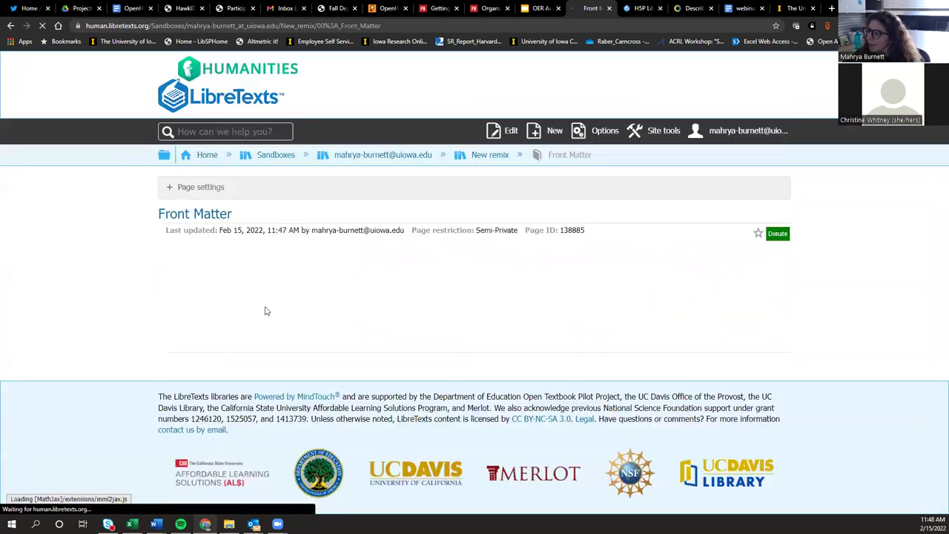
{"action": "left_click", "coordinate": [604, 130]}
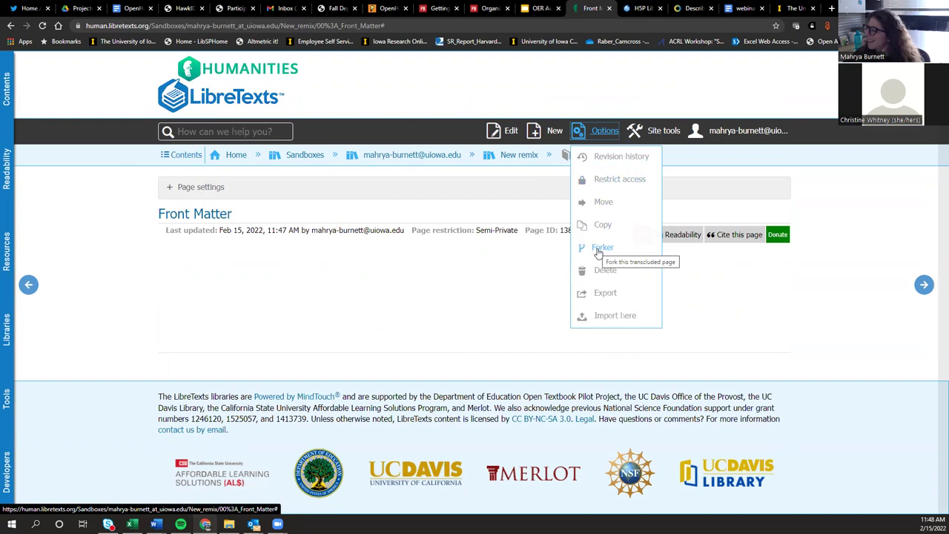
{"action": "left_click", "coordinate": [601, 248]}
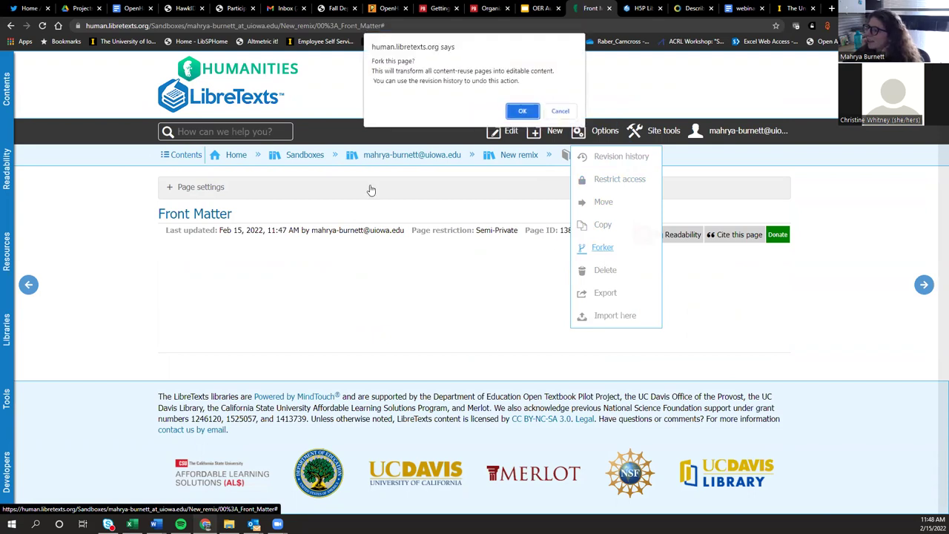
{"action": "left_click", "coordinate": [521, 113]}
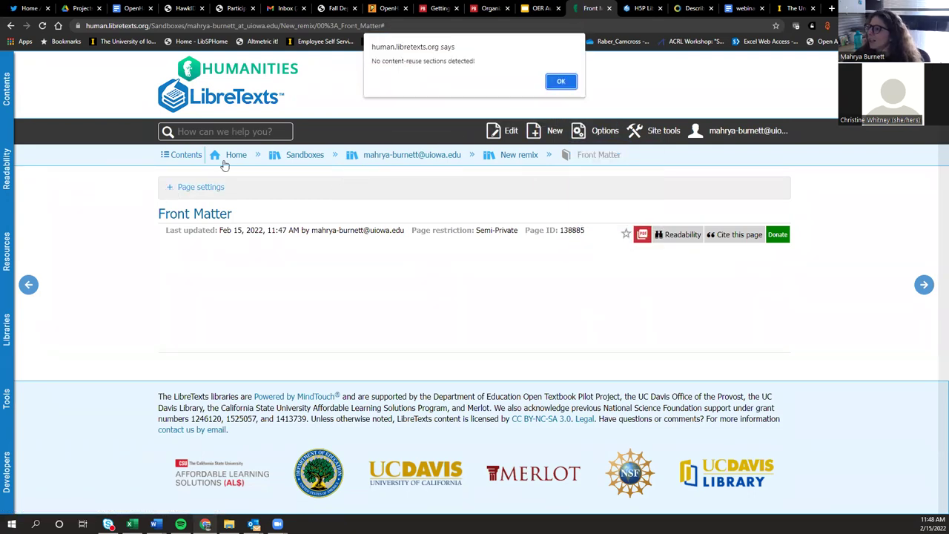
{"action": "left_click", "coordinate": [560, 80]}
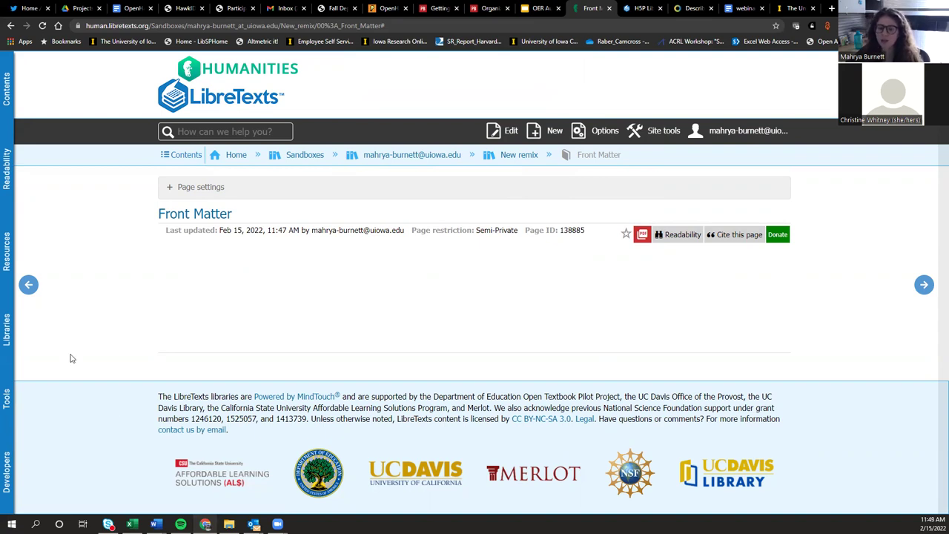
Open the ADAPT Homework System and look over its instructor registration form, including the access code requirement
{"action": "left_click", "coordinate": [9, 402]}
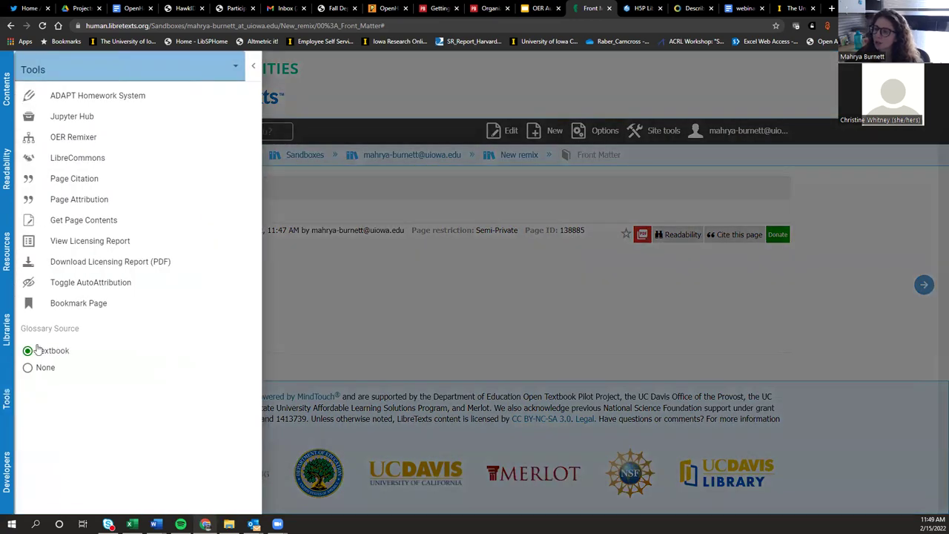
{"action": "left_click", "coordinate": [115, 99]}
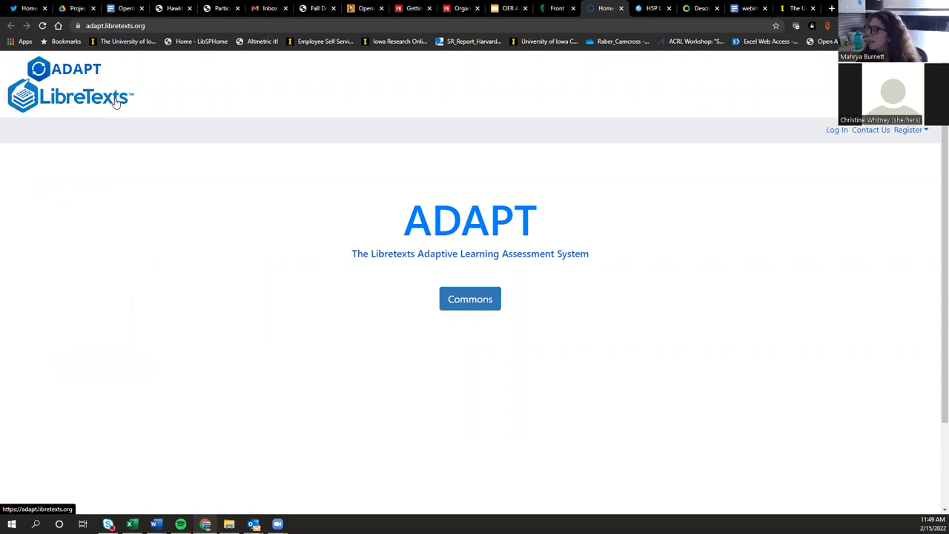
{"action": "left_click", "coordinate": [905, 130]}
{"action": "left_click", "coordinate": [859, 172]}
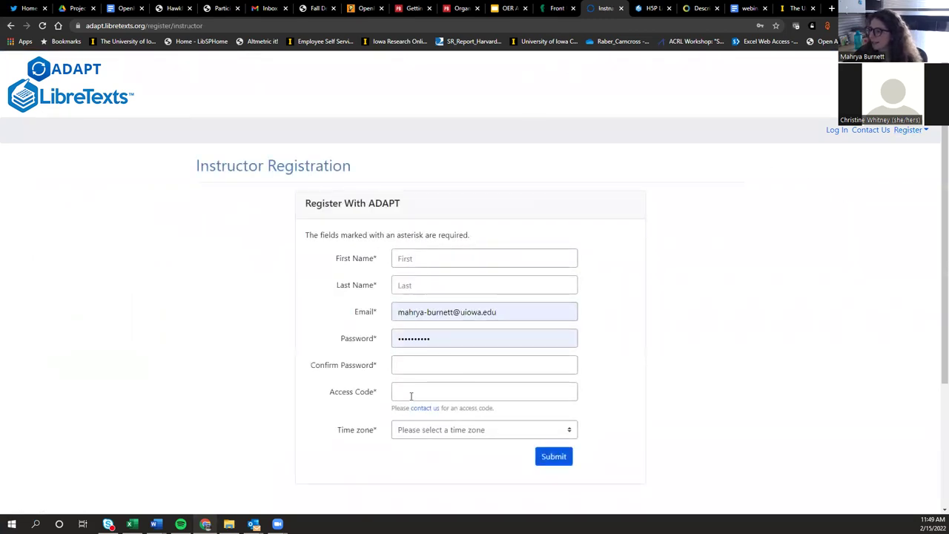
{"action": "left_click", "coordinate": [405, 397]}
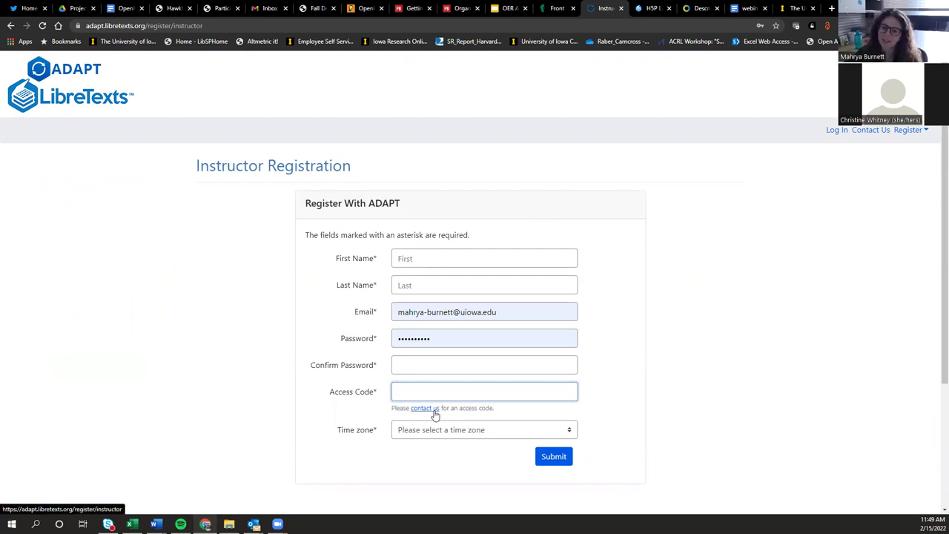
{"action": "left_click", "coordinate": [85, 255]}
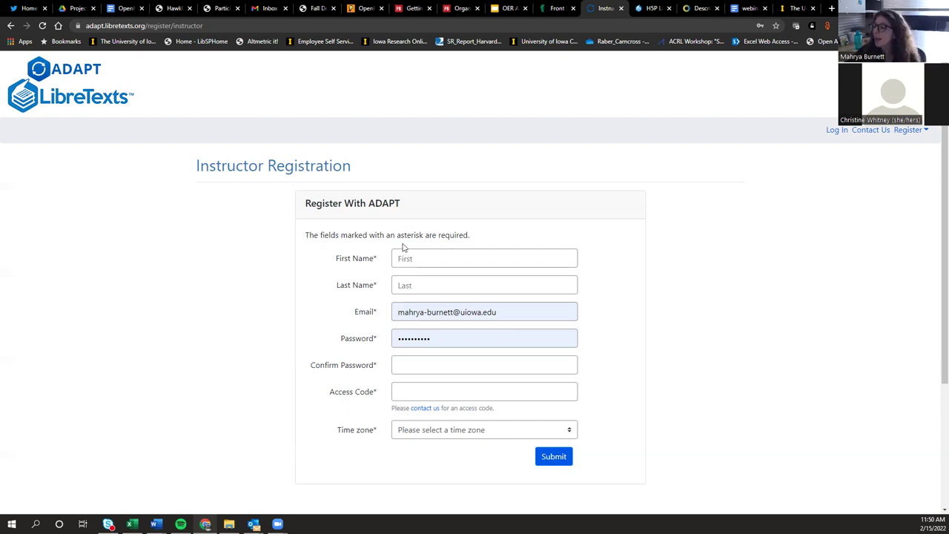
Browse the ADAPT Commons courses and view the assignments of ¡Naveguemos juntos! (Introductory Spanish)
{"action": "left_click", "coordinate": [92, 100]}
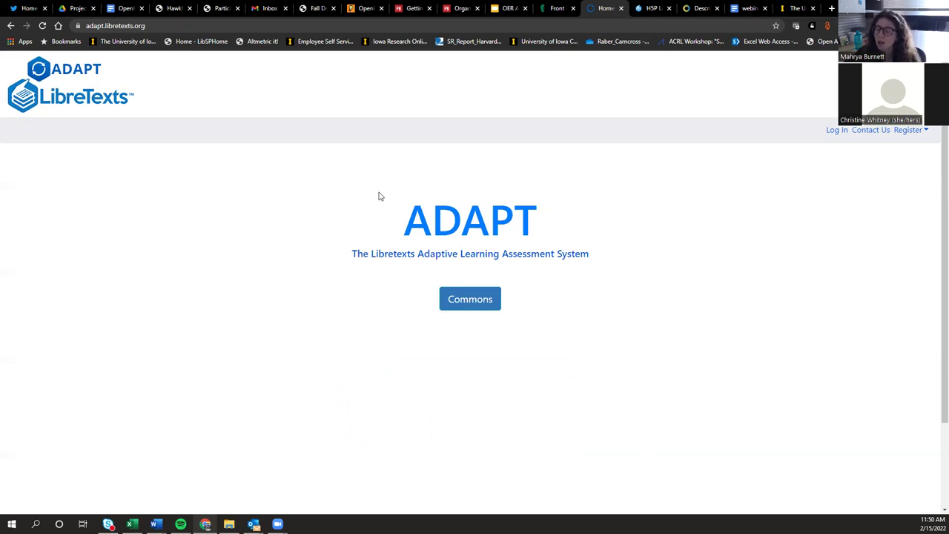
{"action": "left_click", "coordinate": [468, 303]}
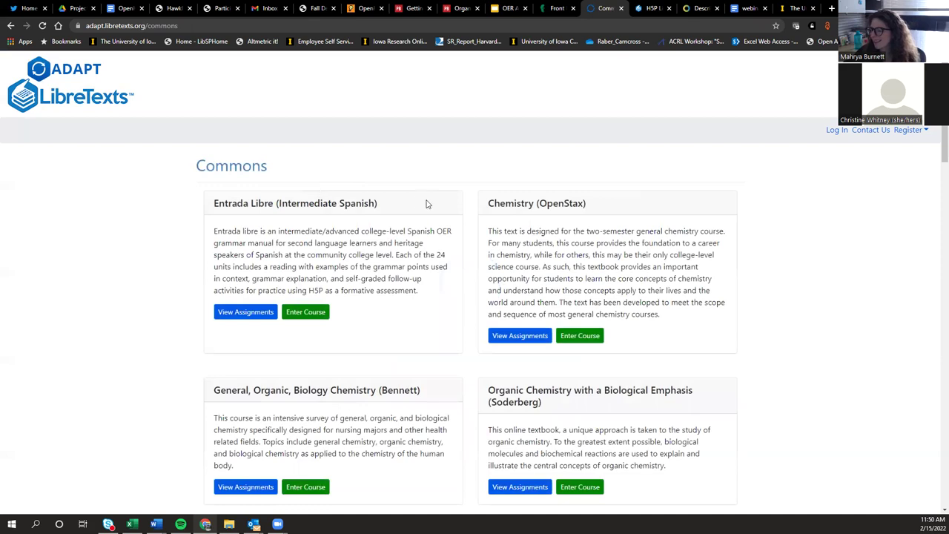
{"action": "scroll", "coordinate": [419, 197], "scroll_direction": "down", "scroll_amount": 4}
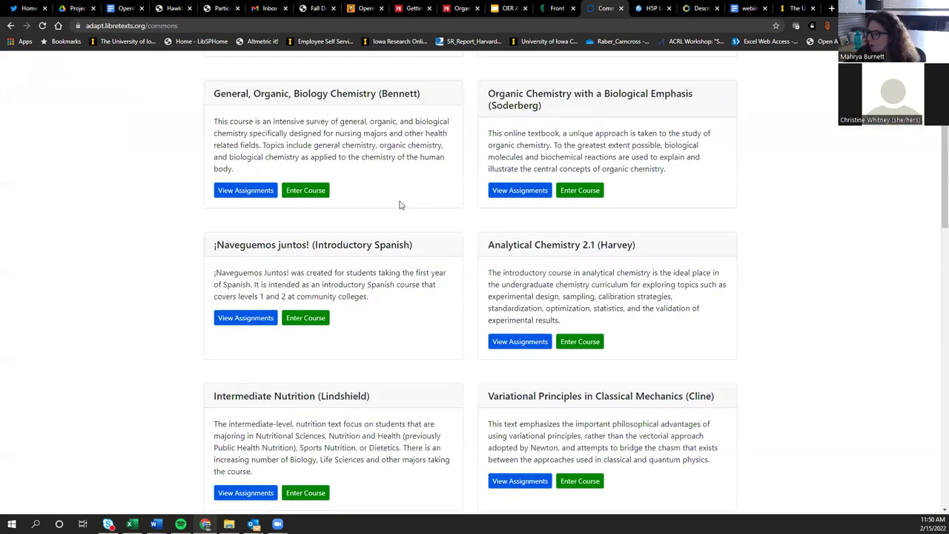
{"action": "left_click", "coordinate": [241, 322]}
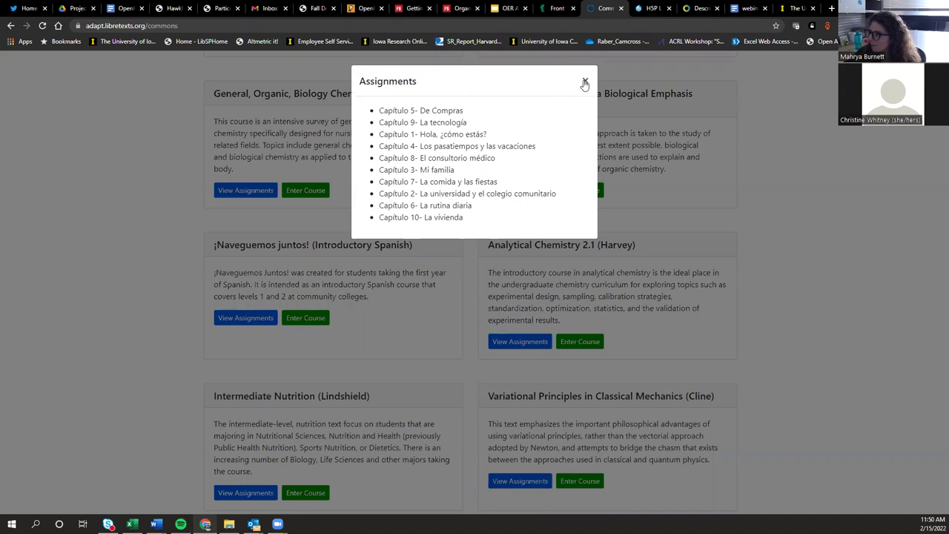
{"action": "left_click", "coordinate": [584, 80]}
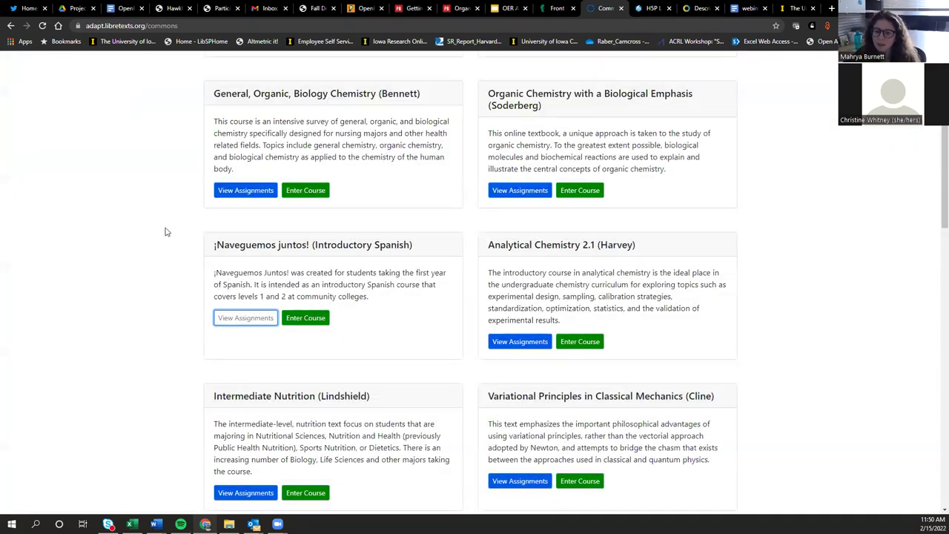
{"action": "scroll", "coordinate": [733, 306], "scroll_direction": "up", "scroll_amount": 1}
{"action": "scroll", "coordinate": [747, 307], "scroll_direction": "up", "scroll_amount": 5}
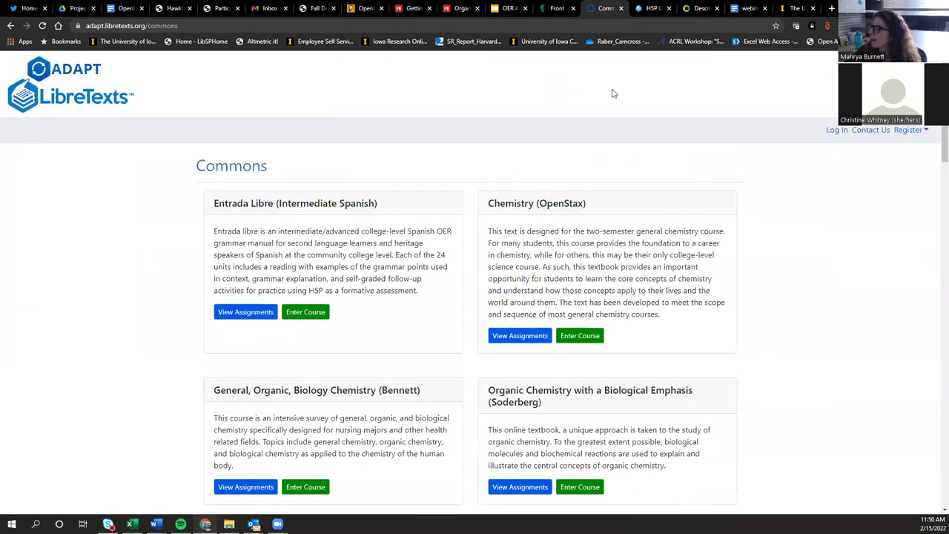
Switch to LibreStudio, filter the H5P library by the Humanities subject and open "MLA Citations for Images"
{"action": "left_click", "coordinate": [651, 9]}
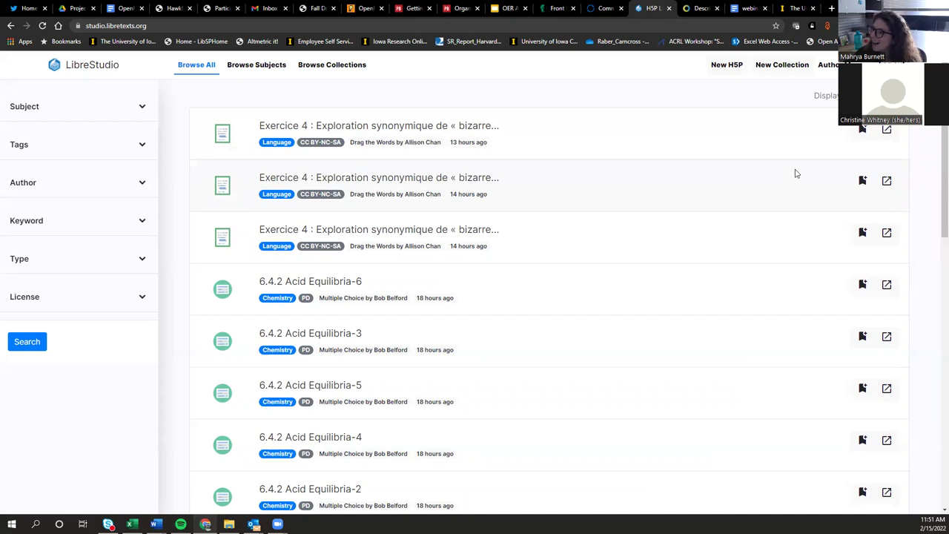
{"action": "left_click", "coordinate": [140, 109]}
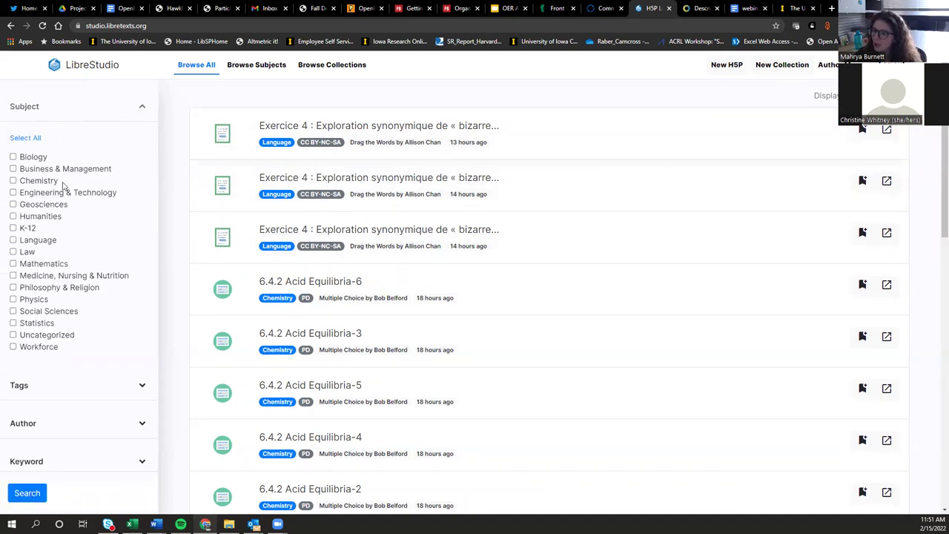
{"action": "left_click", "coordinate": [12, 216]}
{"action": "left_click", "coordinate": [27, 492]}
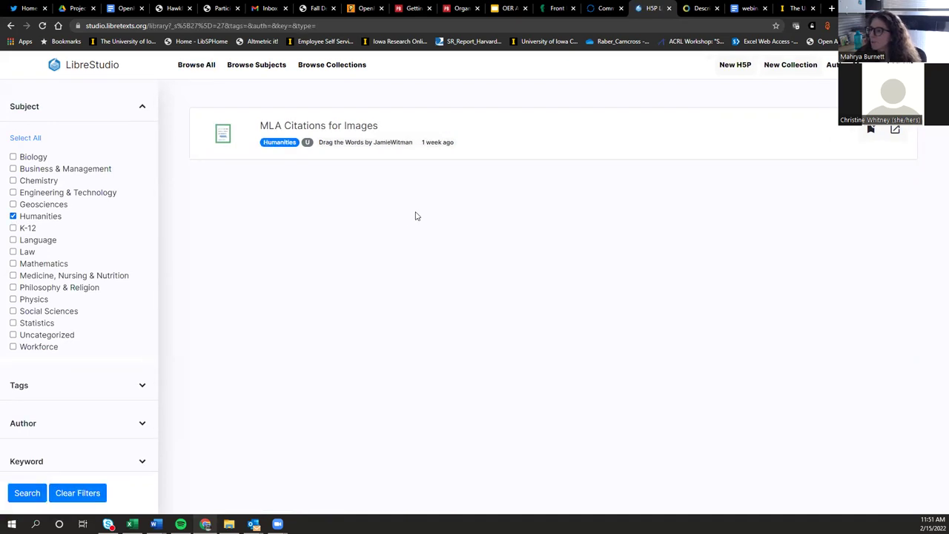
{"action": "left_click", "coordinate": [348, 128]}
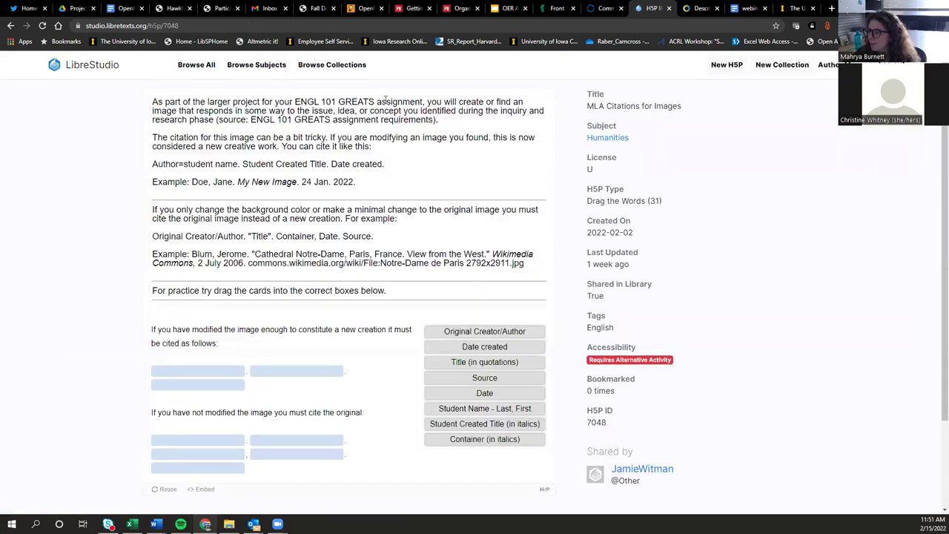
Try the citation exercise by placing the Original Creator/Author card in the first blank for a modified image
{"action": "scroll", "coordinate": [327, 241], "scroll_direction": "down", "scroll_amount": 1}
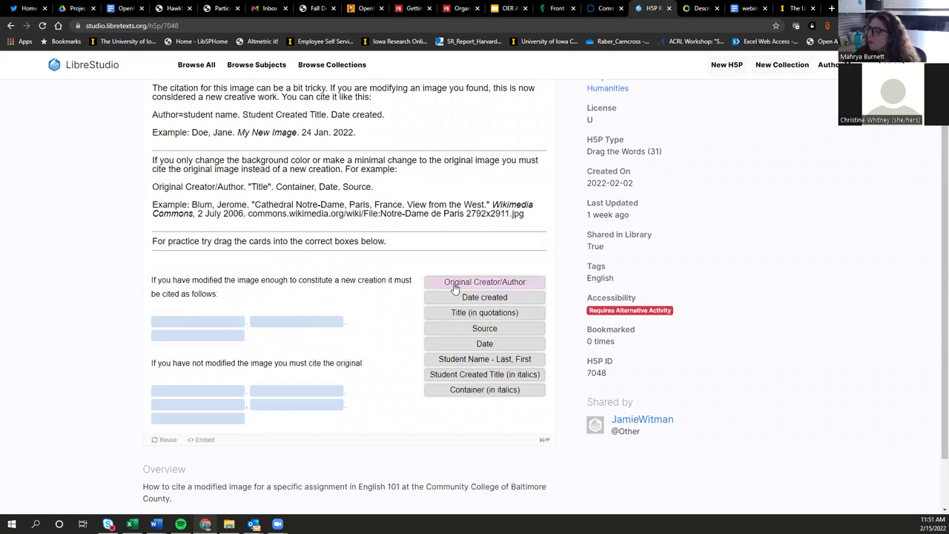
{"action": "left_click_drag", "start_coordinate": [454, 287], "coordinate": [151, 322]}
{"action": "left_click_drag", "start_coordinate": [513, 289], "coordinate": [366, 324]}
Inspect the activity's Reuse download option and its Embed code, closing each without downloading or copying
{"action": "scroll", "coordinate": [483, 227], "scroll_direction": "down", "scroll_amount": 1}
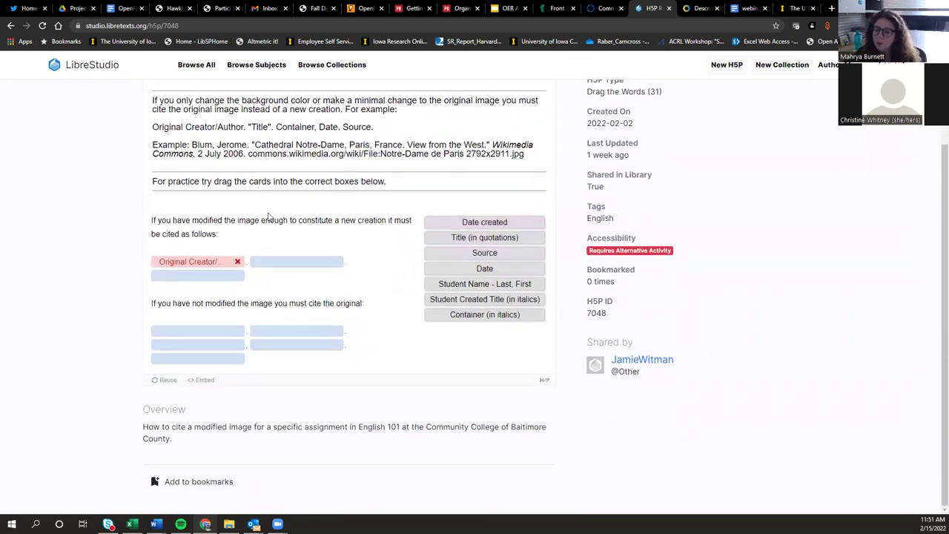
{"action": "left_click", "coordinate": [168, 379]}
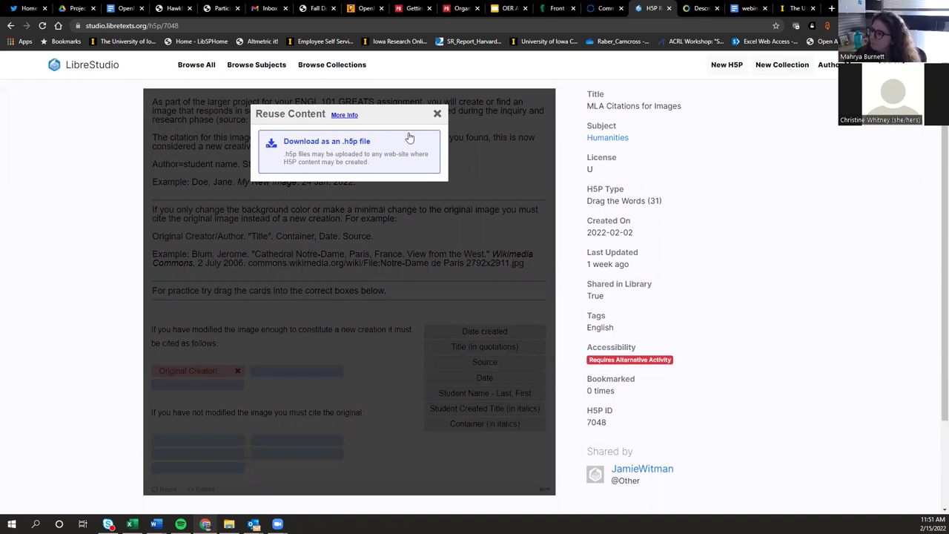
{"action": "left_click", "coordinate": [437, 114]}
{"action": "scroll", "coordinate": [245, 277], "scroll_direction": "down", "scroll_amount": 1}
{"action": "scroll", "coordinate": [233, 360], "scroll_direction": "down", "scroll_amount": 1}
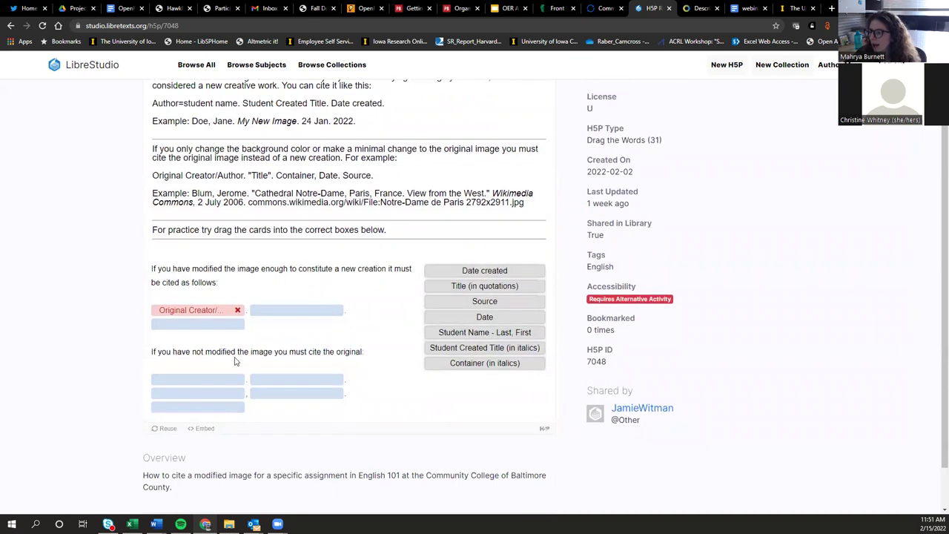
{"action": "left_click", "coordinate": [206, 393]}
{"action": "scroll", "coordinate": [297, 211], "scroll_direction": "up", "scroll_amount": 1}
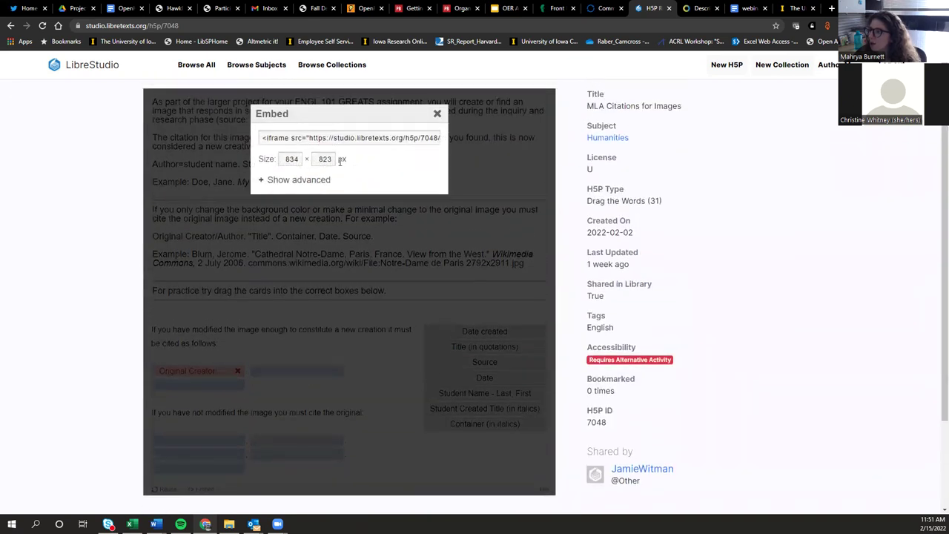
{"action": "left_click", "coordinate": [343, 137]}
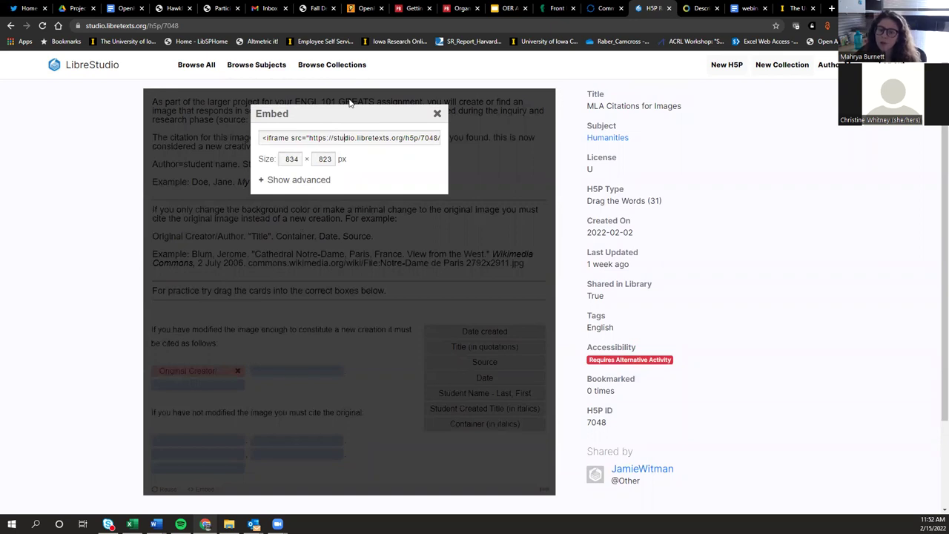
{"action": "left_click", "coordinate": [437, 113]}
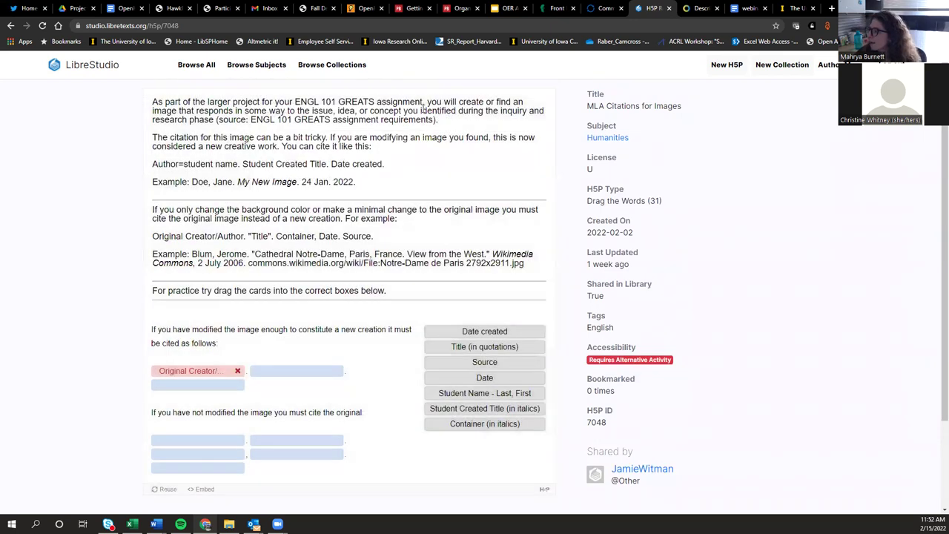
Start a new H5P resource and look through the full list of available content types
{"action": "left_click", "coordinate": [725, 70]}
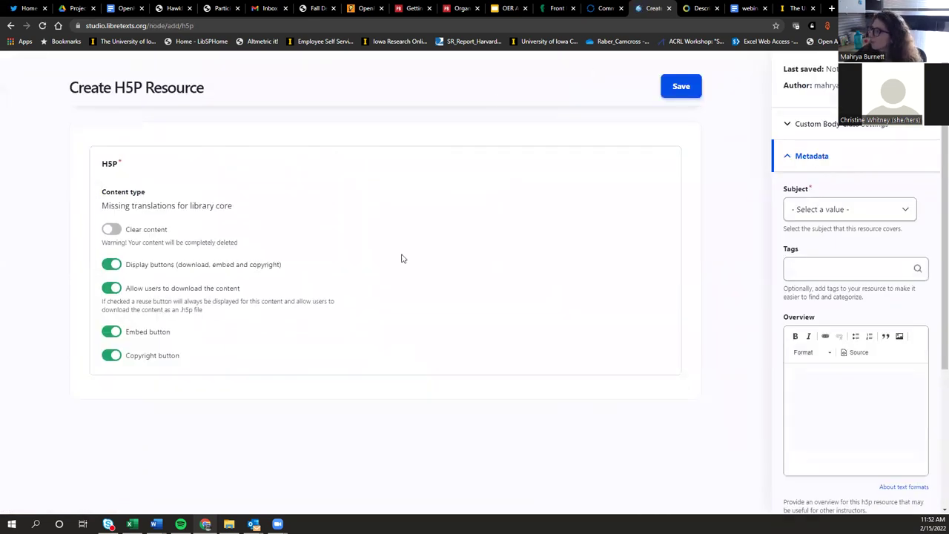
{"action": "scroll", "coordinate": [282, 245], "scroll_direction": "down", "scroll_amount": 2}
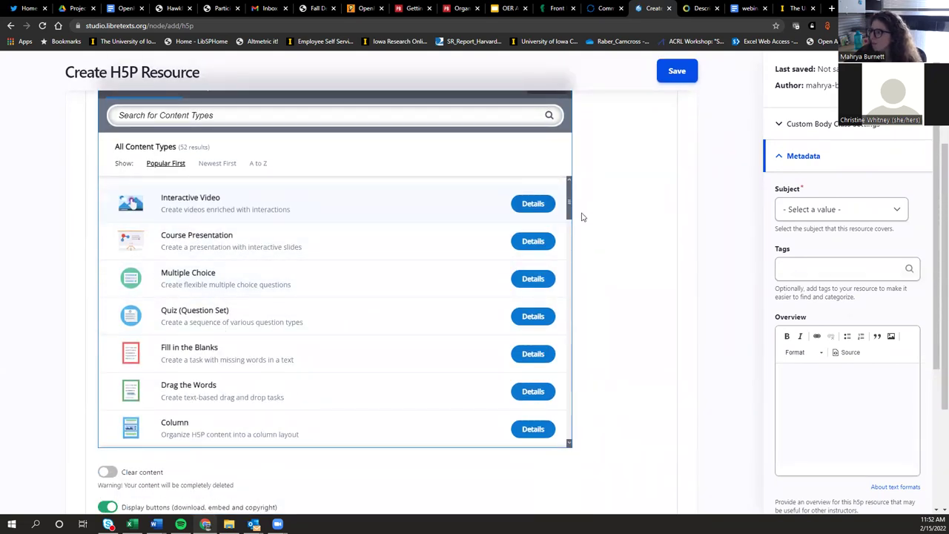
{"action": "left_click_drag", "start_coordinate": [570, 214], "coordinate": [573, 376]}
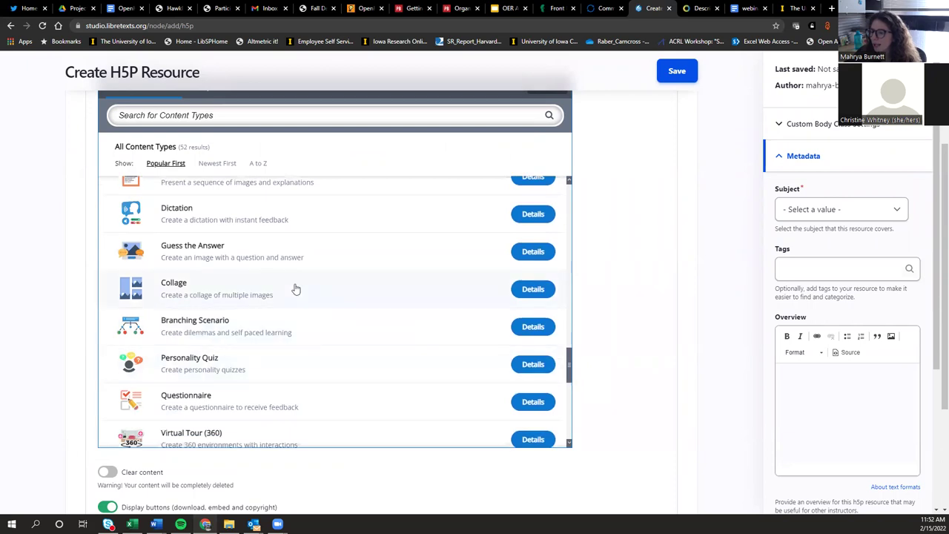
{"action": "scroll", "coordinate": [293, 265], "scroll_direction": "down", "scroll_amount": 6}
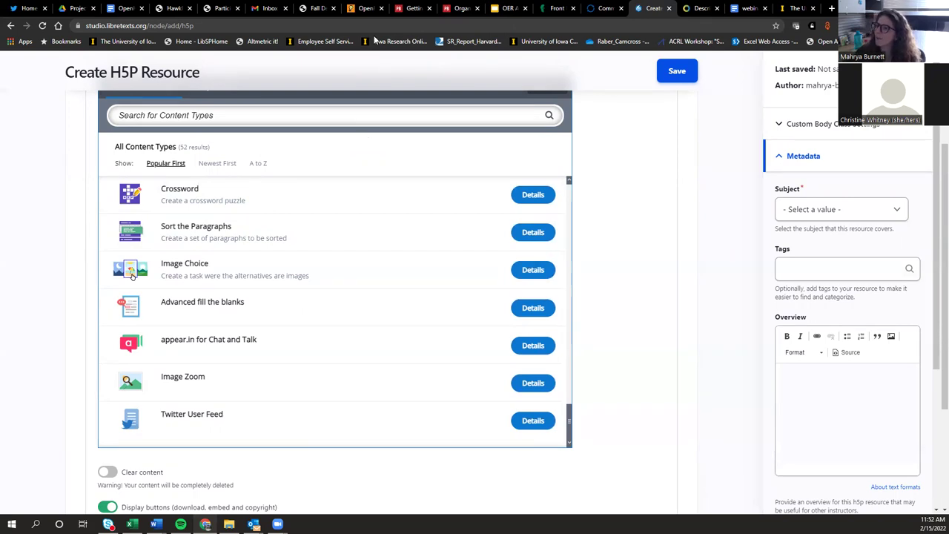
Search the web for "libretexts commons" and open the LibreCommons catalog
{"action": "left_click", "coordinate": [207, 26]}
{"action": "type", "text": "libr"}
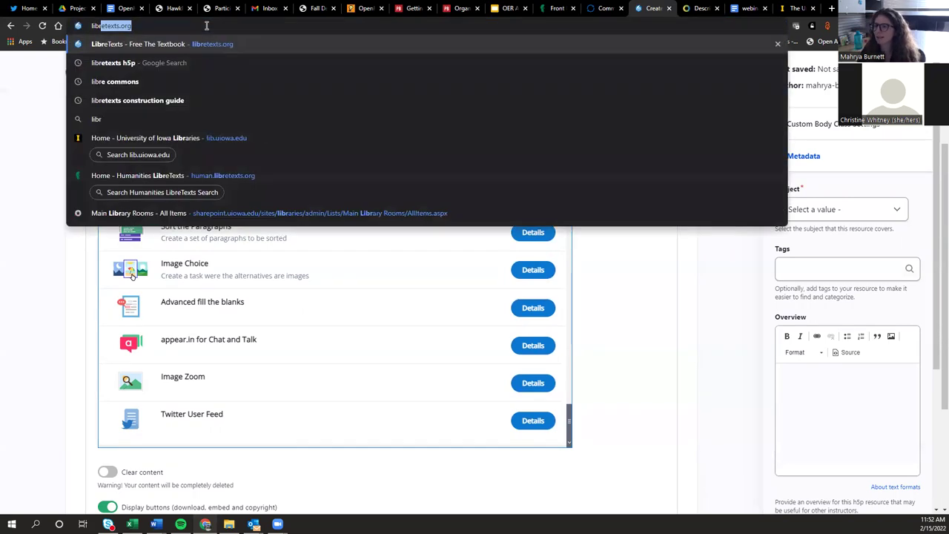
{"action": "type", "text": "etexts commons"}
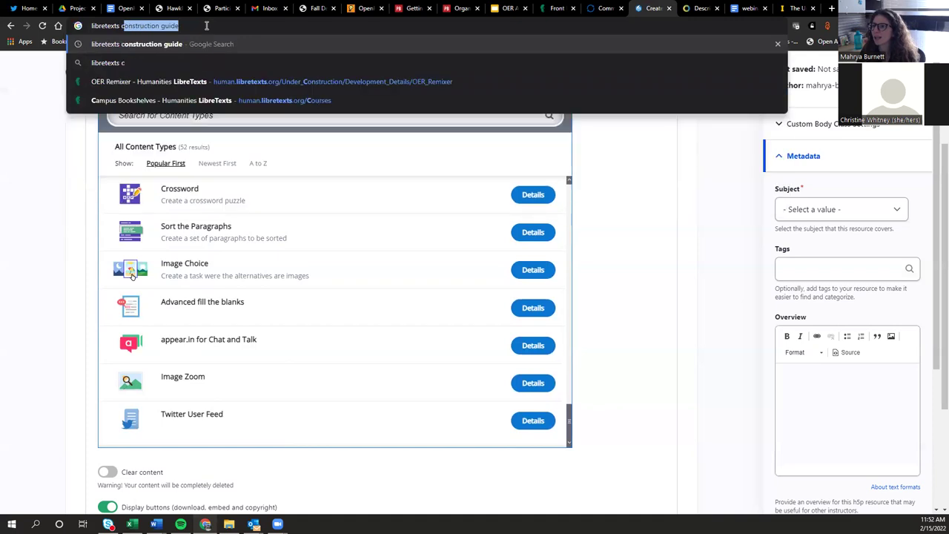
{"action": "key", "text": "Return"}
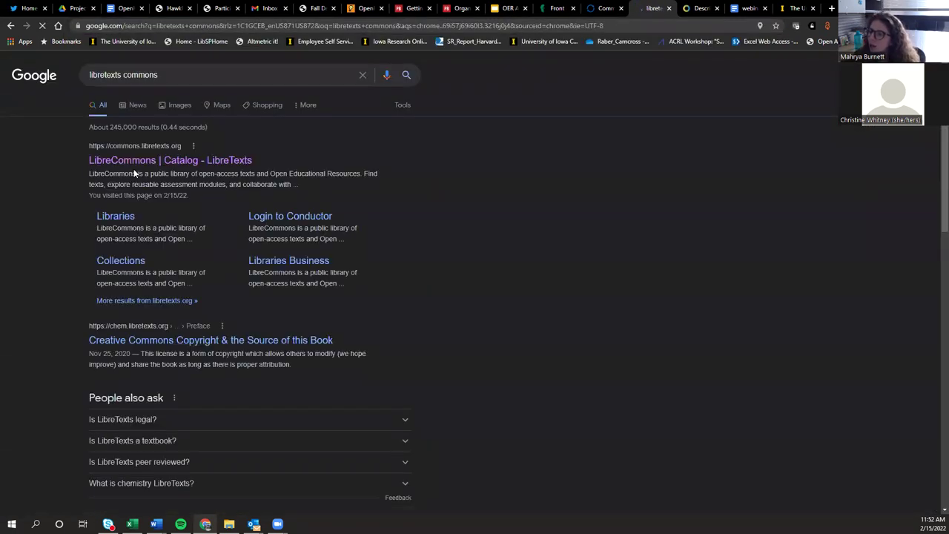
{"action": "left_click", "coordinate": [138, 161]}
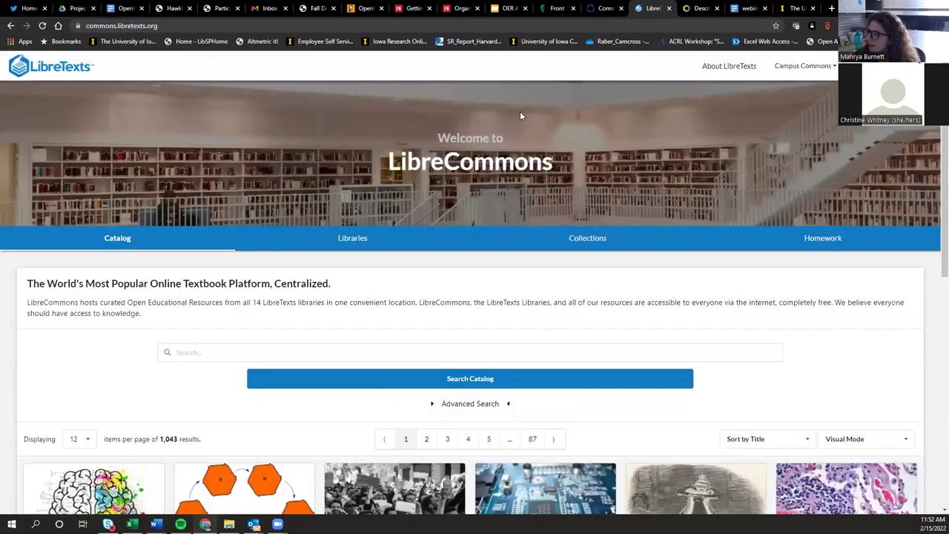
Look through the textbooks on the LibreCommons catalog page and expand the Advanced Search filters
{"action": "scroll", "coordinate": [520, 111], "scroll_direction": "down", "scroll_amount": 1}
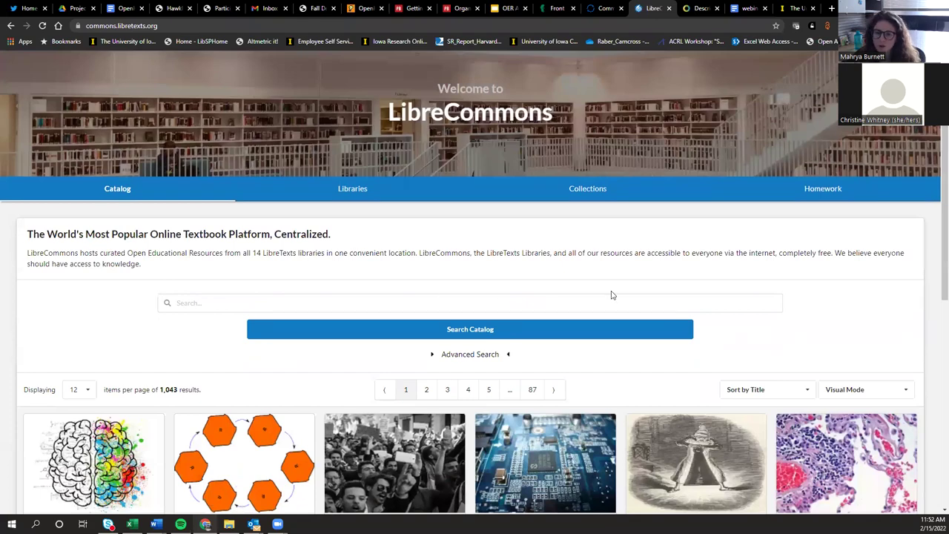
{"action": "scroll", "coordinate": [613, 290], "scroll_direction": "up", "scroll_amount": 1}
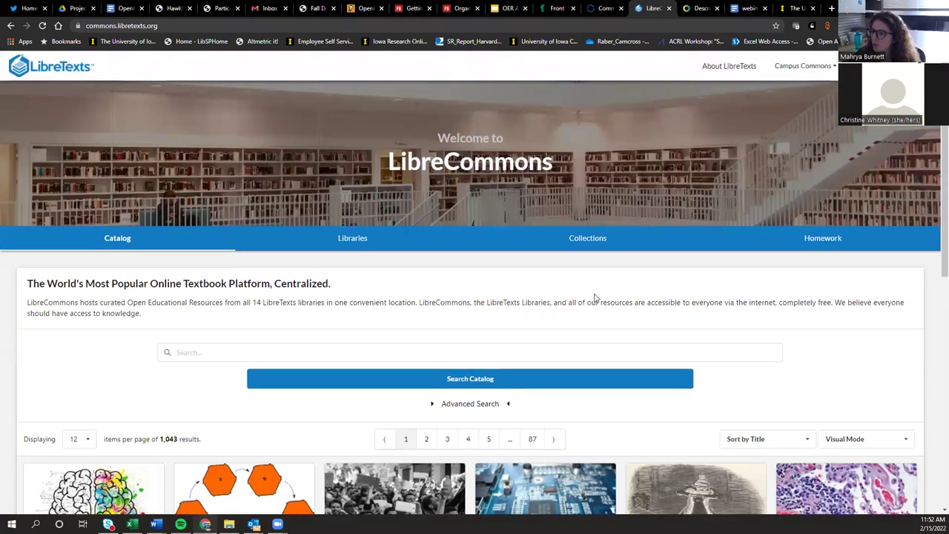
{"action": "scroll", "coordinate": [594, 298], "scroll_direction": "down", "scroll_amount": 1}
{"action": "scroll", "coordinate": [594, 294], "scroll_direction": "down", "scroll_amount": 4}
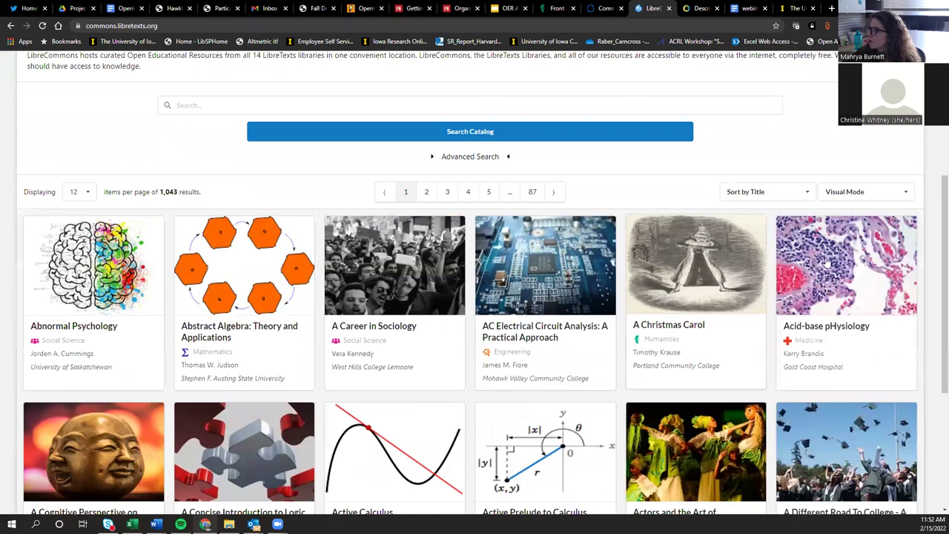
{"action": "scroll", "coordinate": [375, 339], "scroll_direction": "down", "scroll_amount": 2}
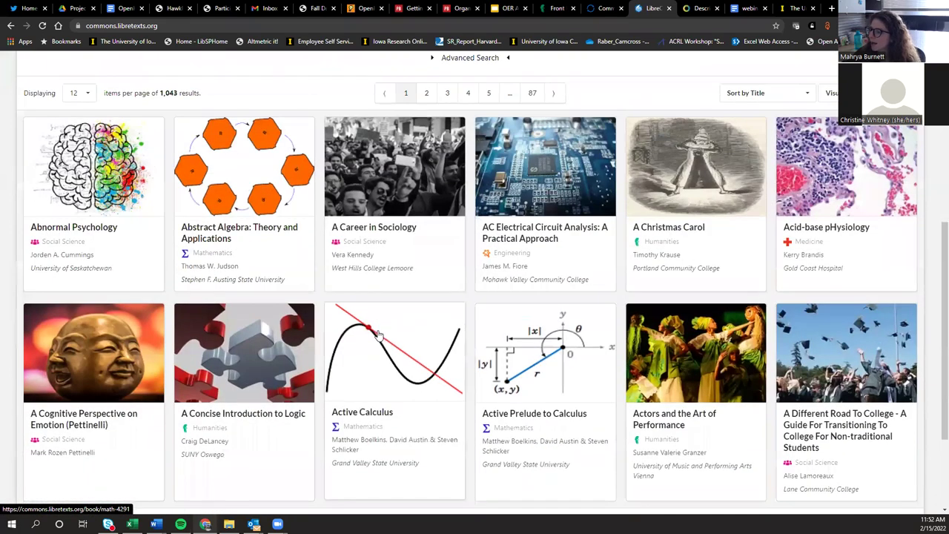
{"action": "scroll", "coordinate": [378, 335], "scroll_direction": "down", "scroll_amount": 3}
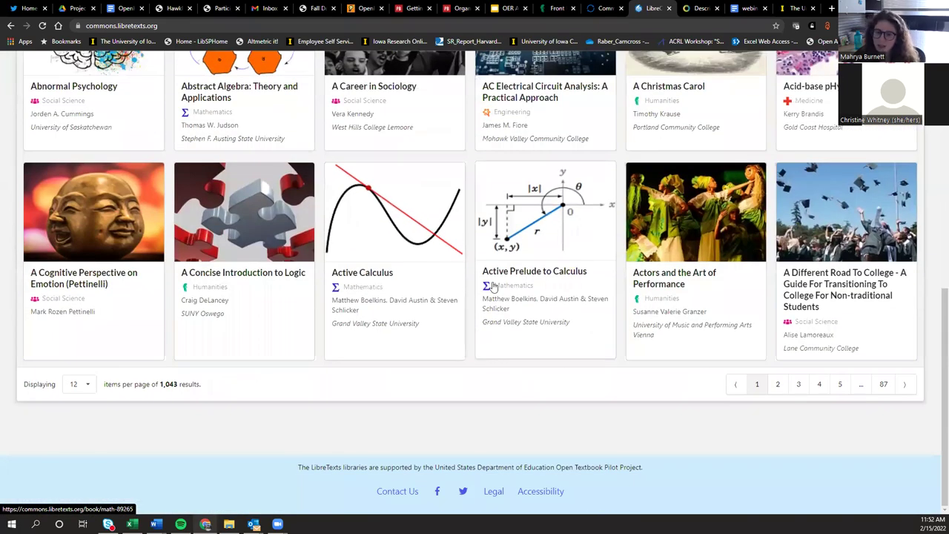
{"action": "scroll", "coordinate": [474, 326], "scroll_direction": "up", "scroll_amount": 2}
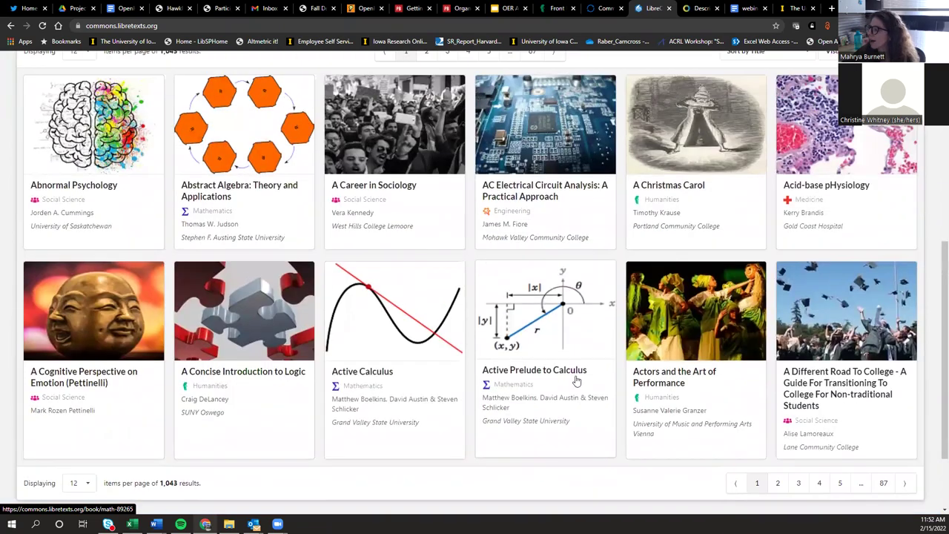
{"action": "scroll", "coordinate": [397, 304], "scroll_direction": "up", "scroll_amount": 4}
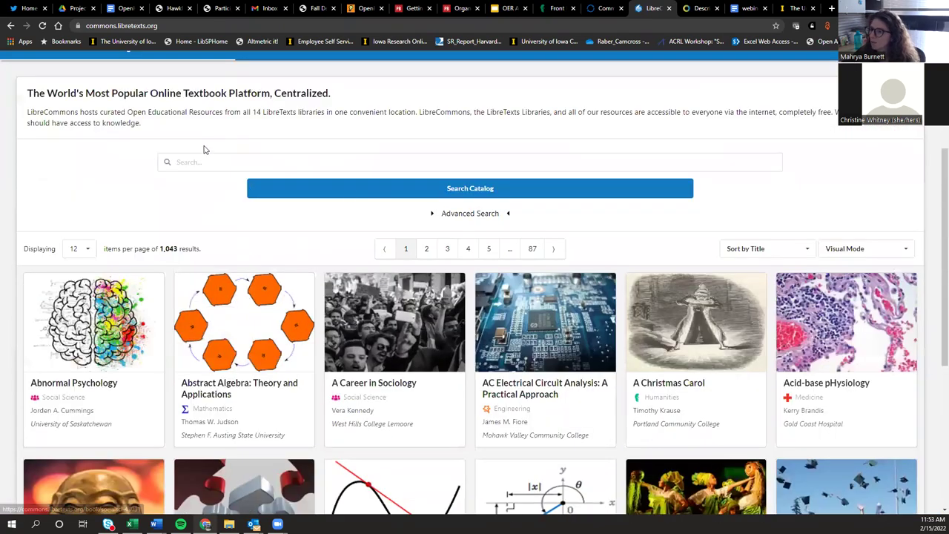
{"action": "left_click", "coordinate": [454, 215]}
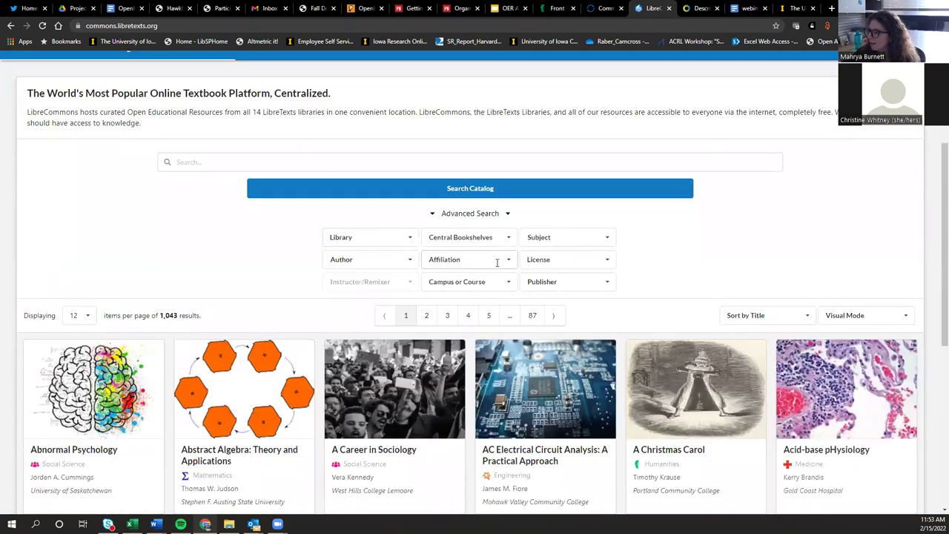